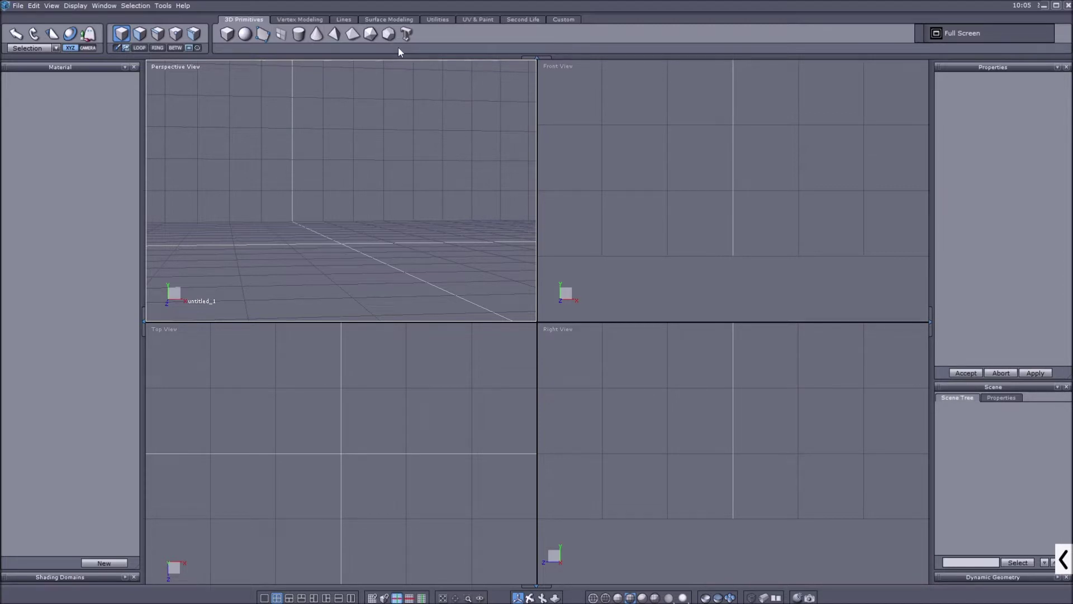
Step: Outline the border around the four viewports in red with the annotation pen, and return to the normal pointer
{"action": "left_click", "coordinate": [1063, 559]}
{"action": "left_click", "coordinate": [642, 559]}
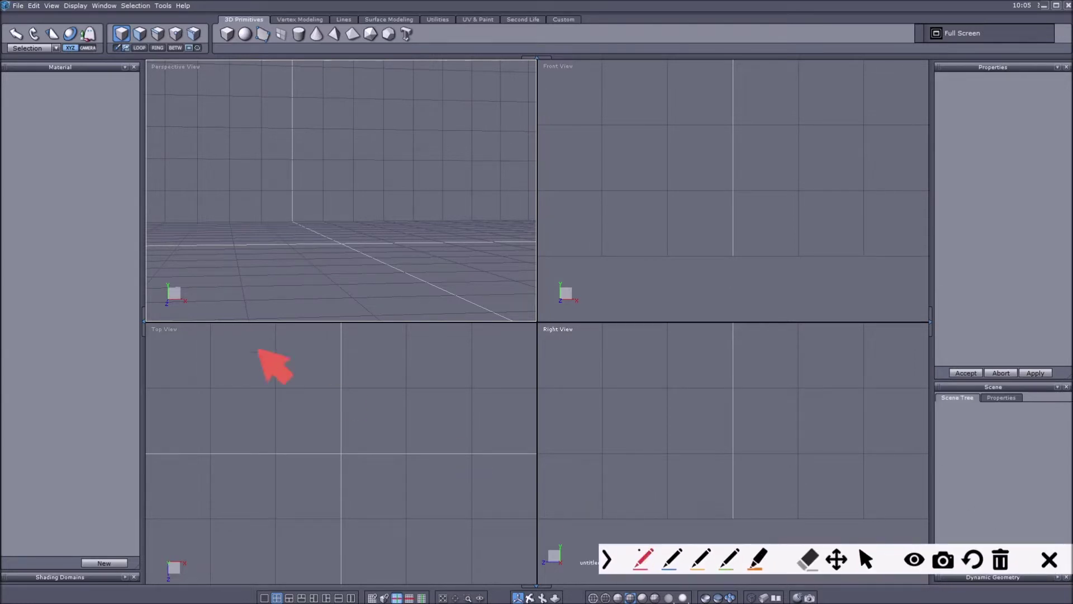
{"action": "left_click", "coordinate": [608, 559]}
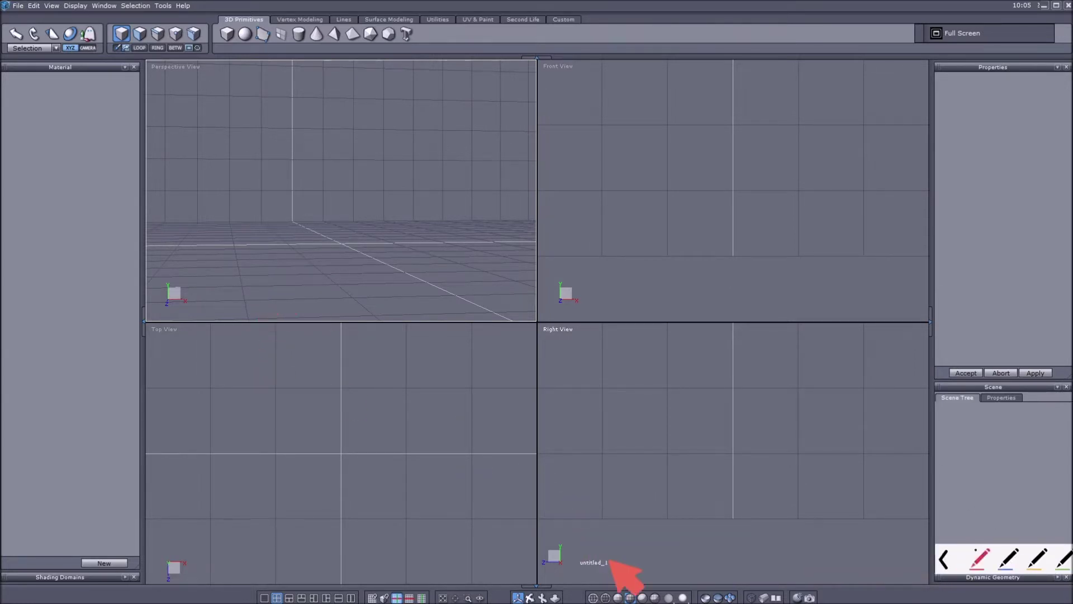
{"action": "mouse_move", "coordinate": [144, 592]}
{"action": "left_mouse_down"}
{"action": "mouse_move", "coordinate": [136, 54]}
{"action": "mouse_move", "coordinate": [930, 56]}
{"action": "mouse_move", "coordinate": [939, 510]}
{"action": "mouse_move", "coordinate": [928, 603]}
{"action": "left_mouse_up"}
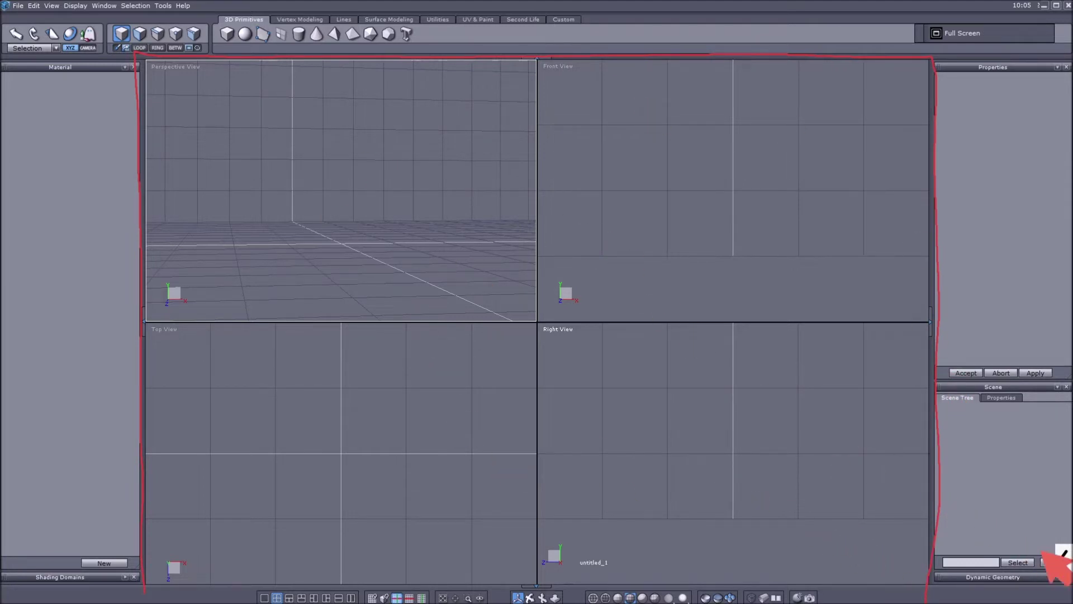
{"action": "left_click", "coordinate": [1063, 559]}
{"action": "left_click", "coordinate": [865, 558]}
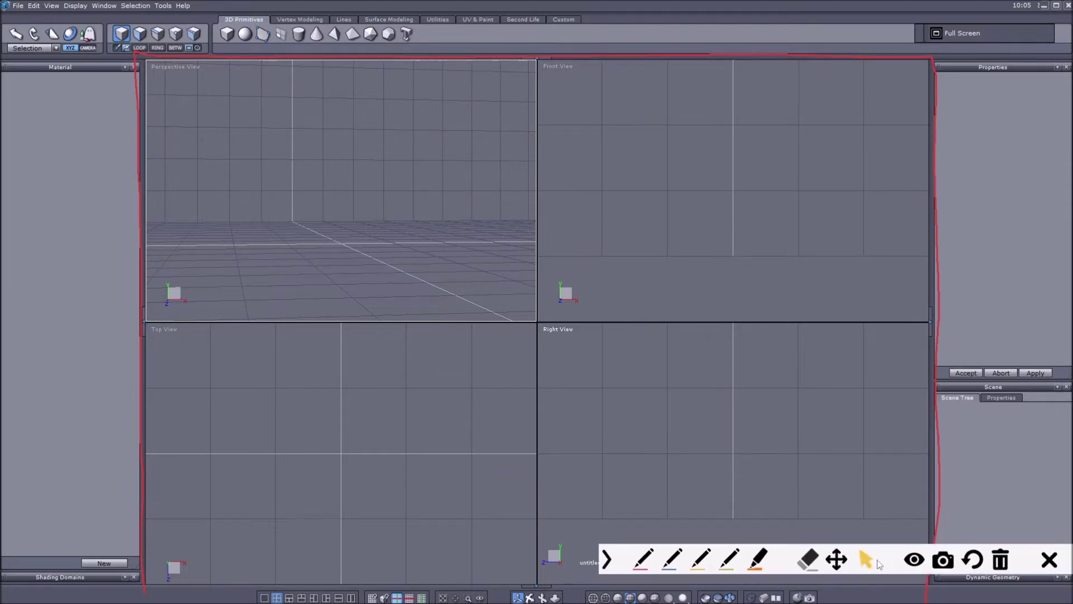
{"action": "left_click", "coordinate": [607, 559]}
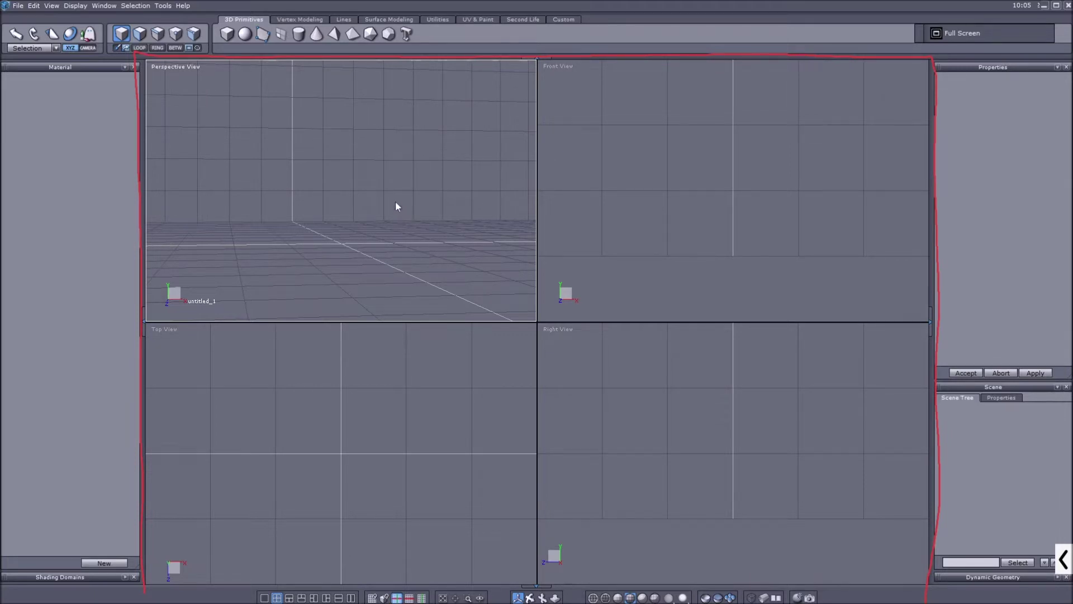
Step: Examine the grids in the Perspective, Front, Top and Right views by zooming and panning each viewport
{"action": "scroll", "coordinate": [395, 202], "scroll_direction": "down", "scroll_amount": 3}
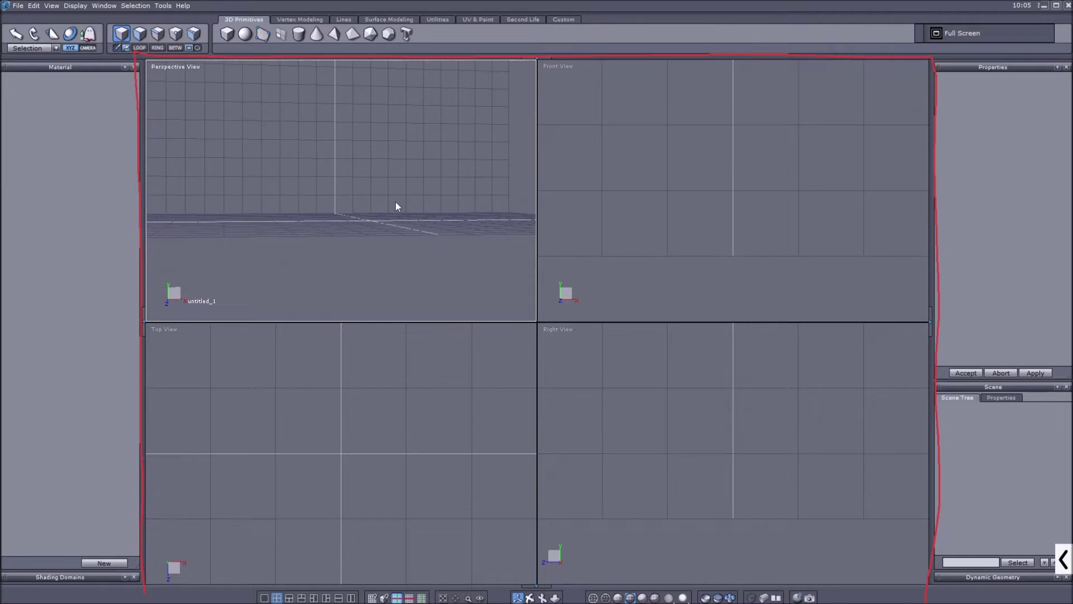
{"action": "middle_click_drag", "start_coordinate": [396, 202], "coordinate": [415, 251]}
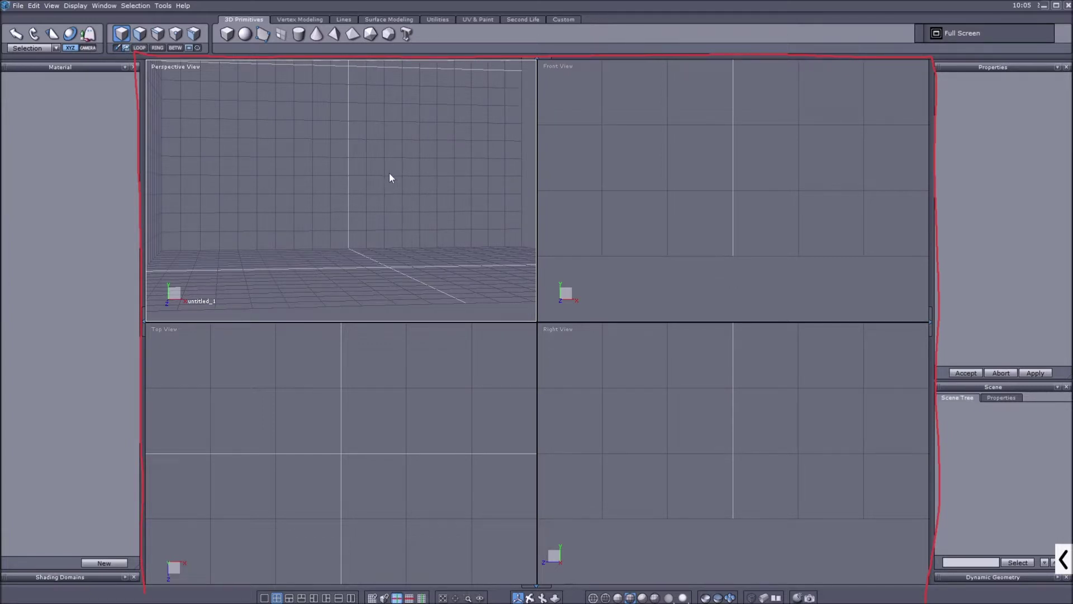
{"action": "middle_click_drag", "start_coordinate": [359, 164], "coordinate": [402, 248]}
{"action": "middle_click_drag", "start_coordinate": [800, 141], "coordinate": [777, 405]}
{"action": "scroll", "coordinate": [785, 335], "scroll_direction": "down", "scroll_amount": 1}
{"action": "scroll", "coordinate": [724, 225], "scroll_direction": "down", "scroll_amount": 4}
{"action": "scroll", "coordinate": [723, 224], "scroll_direction": "down", "scroll_amount": 5}
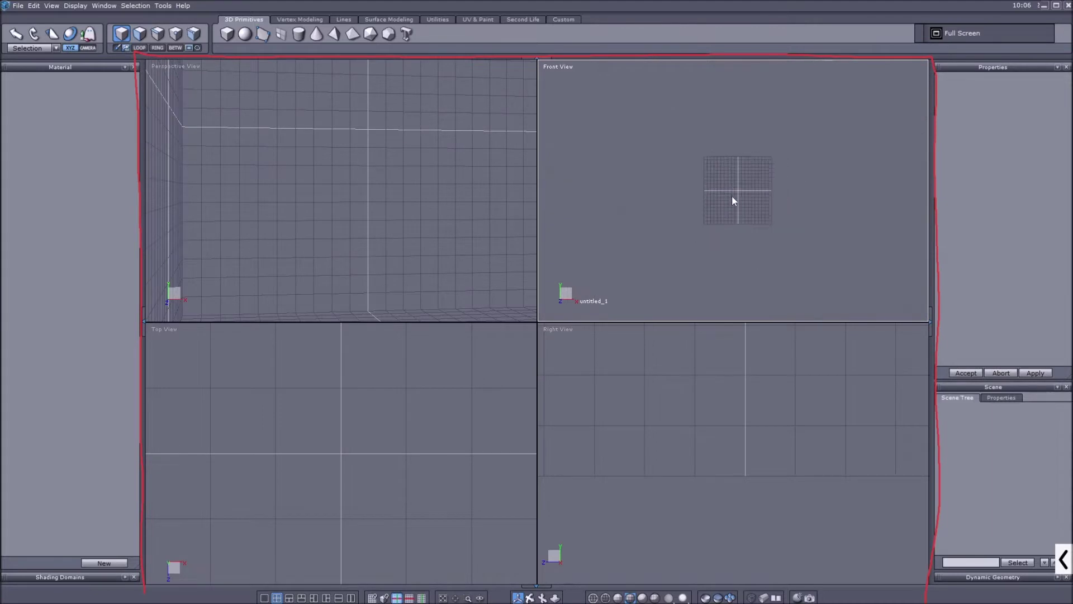
{"action": "scroll", "coordinate": [734, 200], "scroll_direction": "down", "scroll_amount": 1}
{"action": "scroll", "coordinate": [375, 391], "scroll_direction": "down", "scroll_amount": 5}
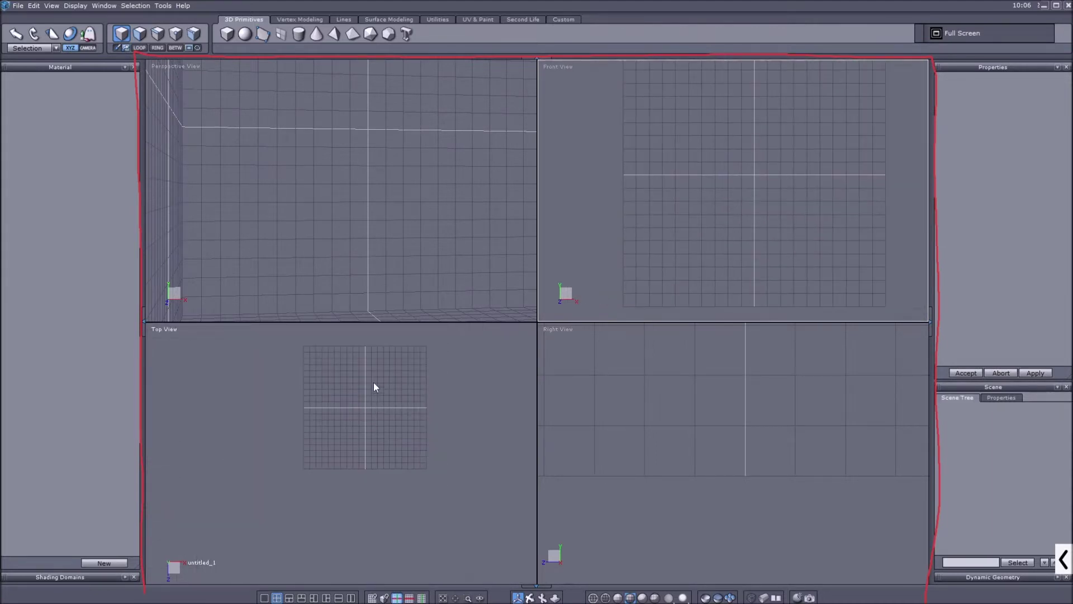
{"action": "scroll", "coordinate": [375, 403], "scroll_direction": "down", "scroll_amount": 3}
{"action": "scroll", "coordinate": [790, 370], "scroll_direction": "down", "scroll_amount": 6}
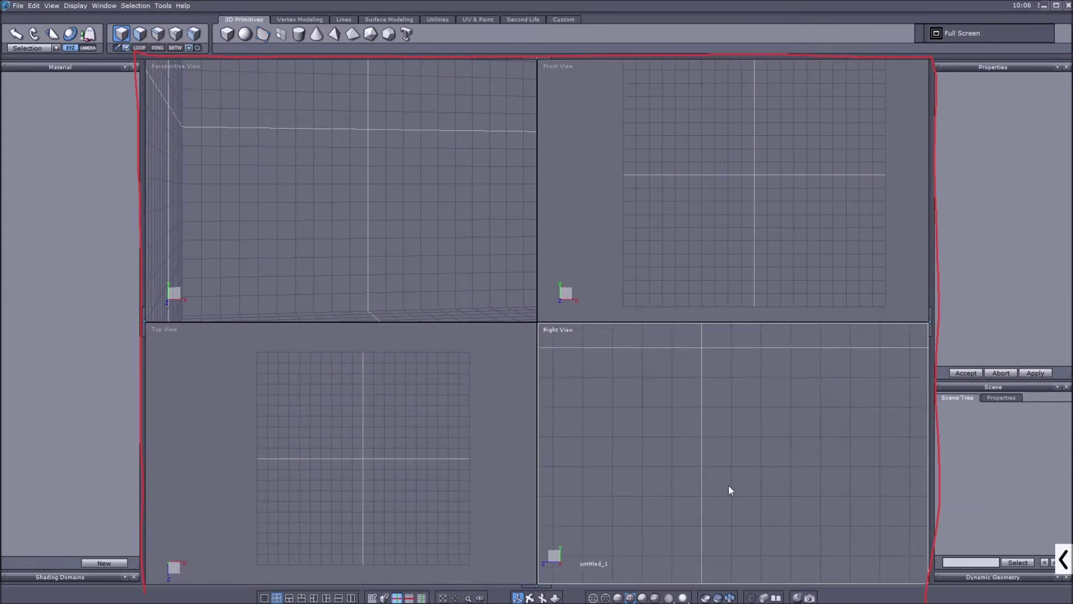
{"action": "scroll", "coordinate": [715, 458], "scroll_direction": "up", "scroll_amount": 6}
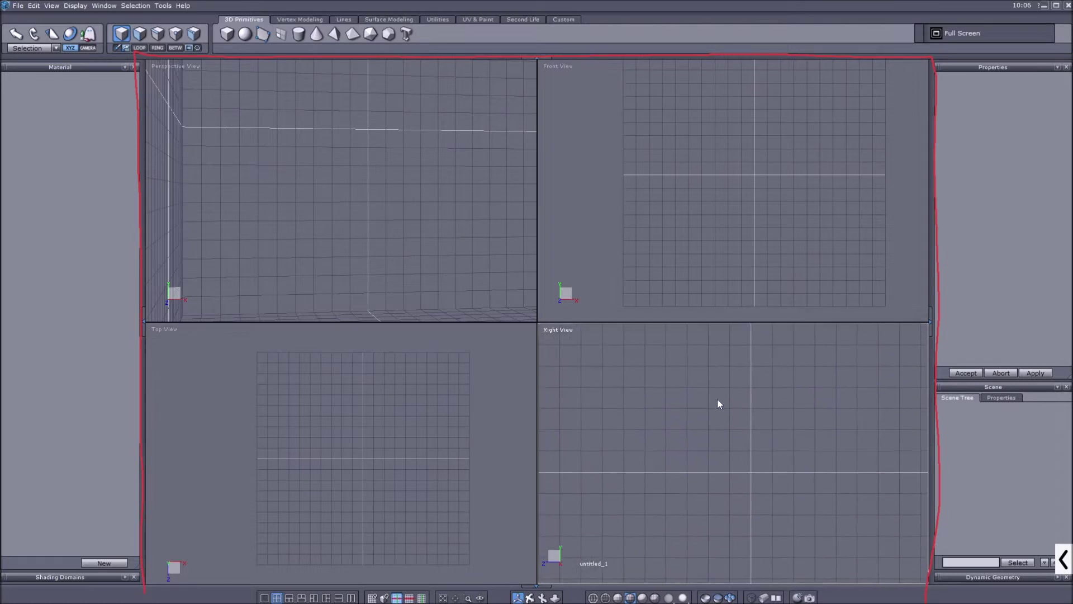
{"action": "middle_click_drag", "start_coordinate": [712, 445], "coordinate": [653, 398]}
{"action": "middle_click_drag", "start_coordinate": [394, 209], "coordinate": [393, 228]}
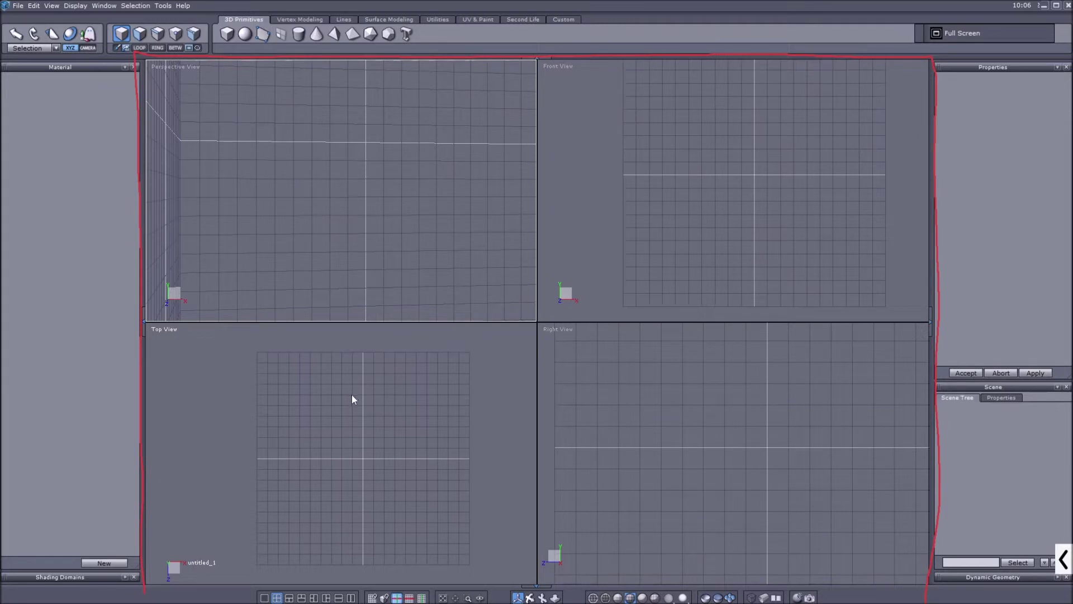
Step: Mark the viewport layout, grid and view control icons in green with the annotation pen, and return to the normal pointer
{"action": "left_click", "coordinate": [1064, 559]}
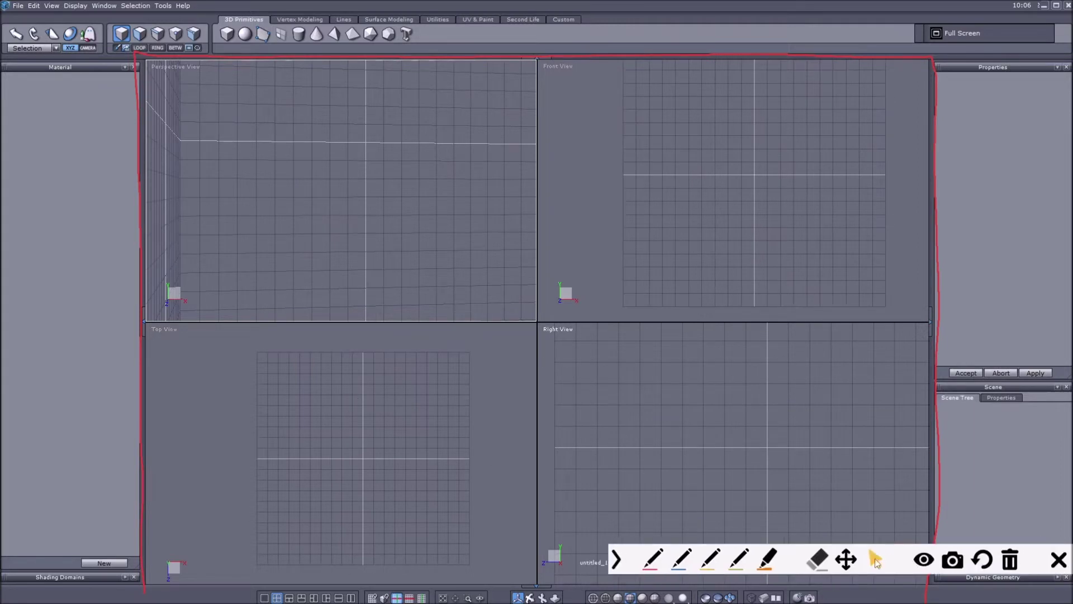
{"action": "left_click", "coordinate": [728, 559]}
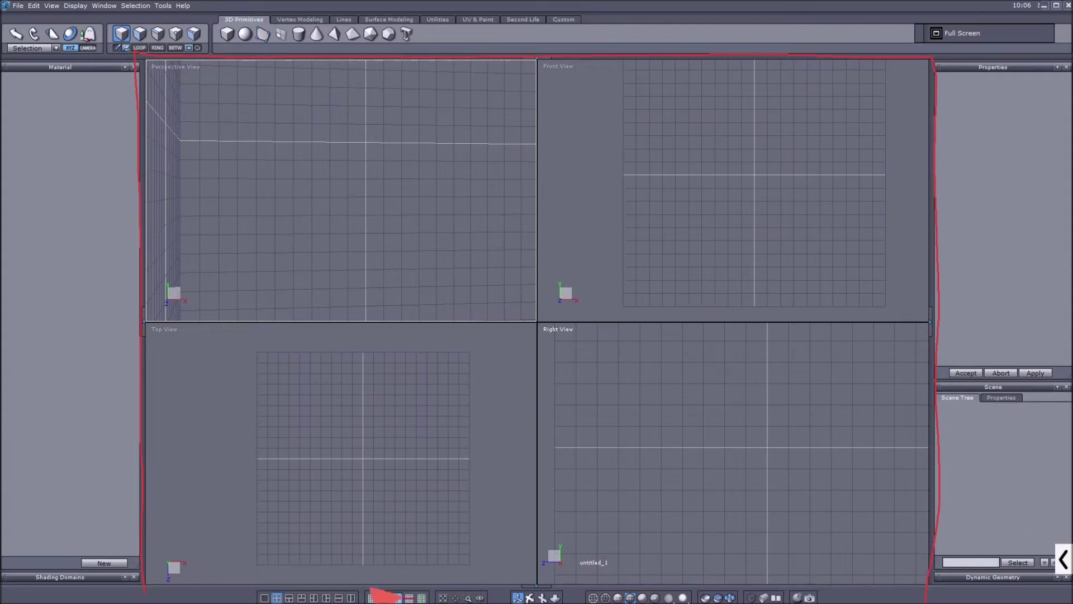
{"action": "mouse_move", "coordinate": [249, 602]}
{"action": "left_mouse_down"}
{"action": "mouse_move", "coordinate": [255, 590]}
{"action": "mouse_move", "coordinate": [282, 589]}
{"action": "mouse_move", "coordinate": [500, 599]}
{"action": "left_mouse_up"}
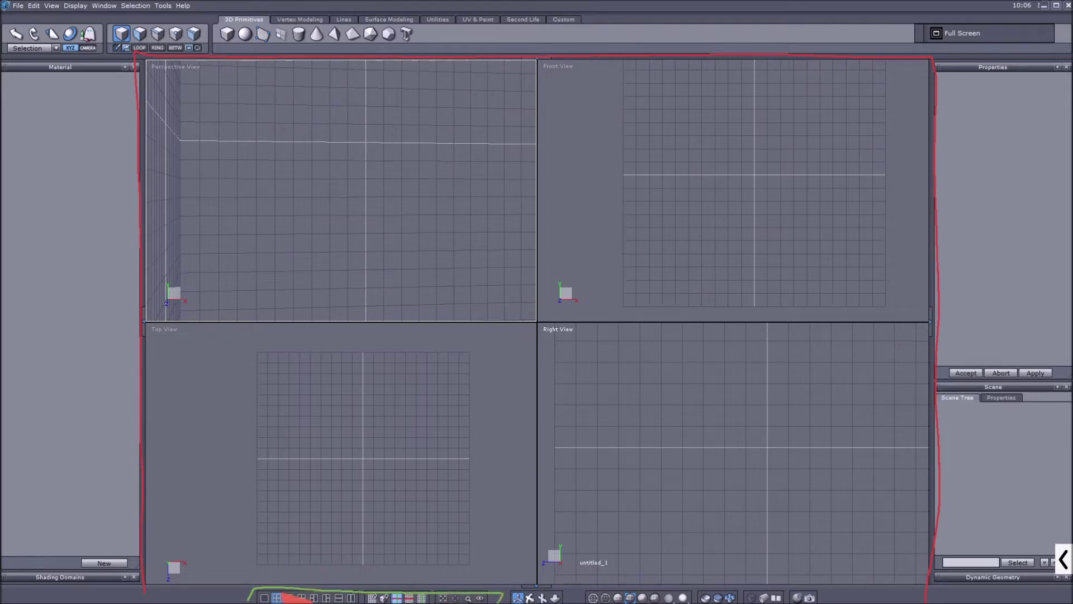
{"action": "left_click", "coordinate": [1064, 559]}
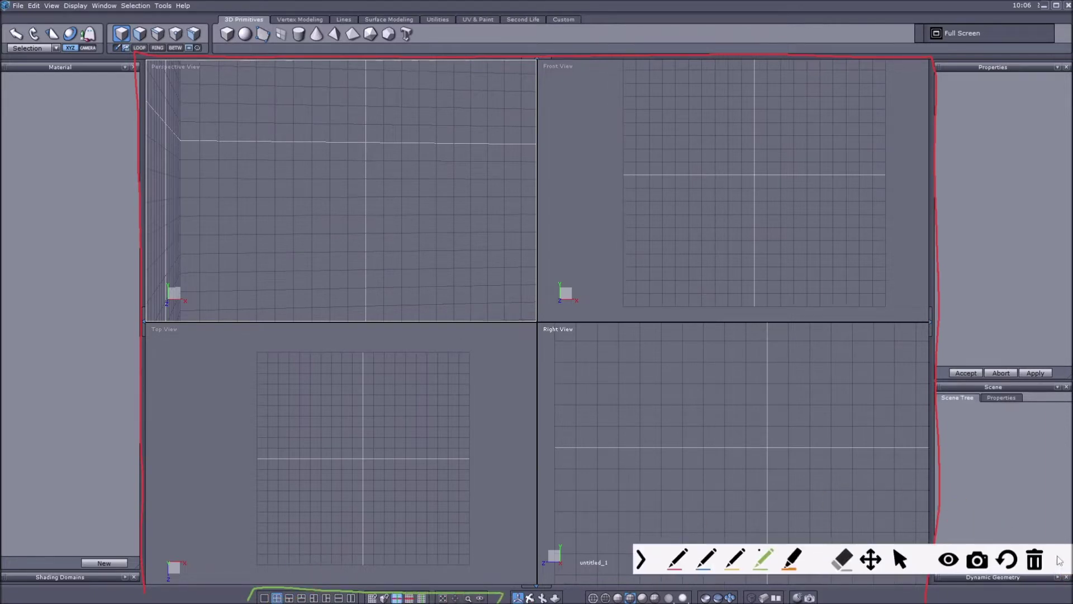
{"action": "left_click", "coordinate": [865, 559]}
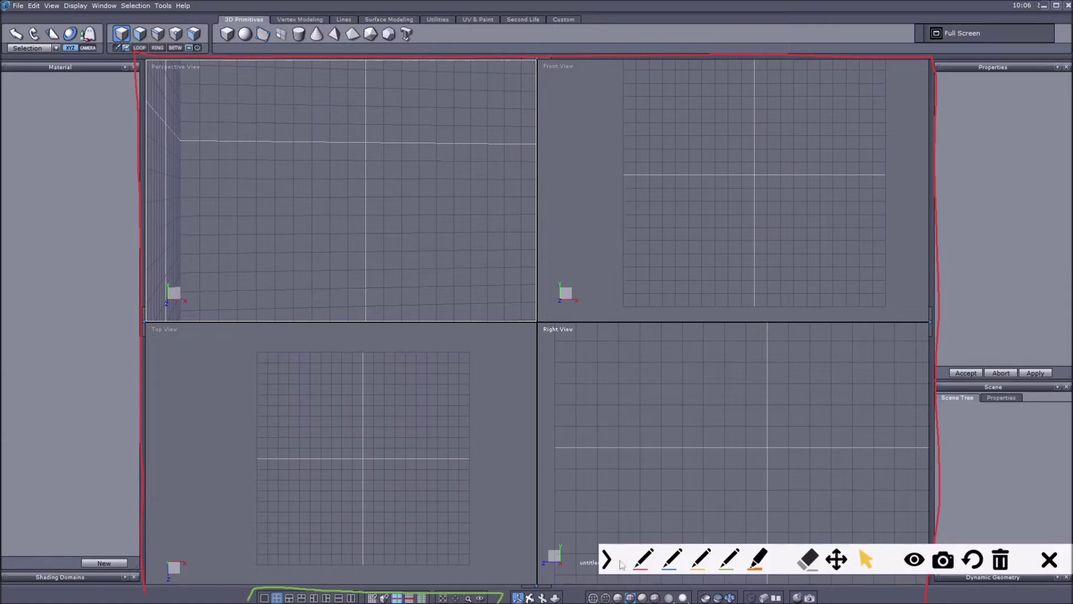
{"action": "left_click", "coordinate": [609, 560]}
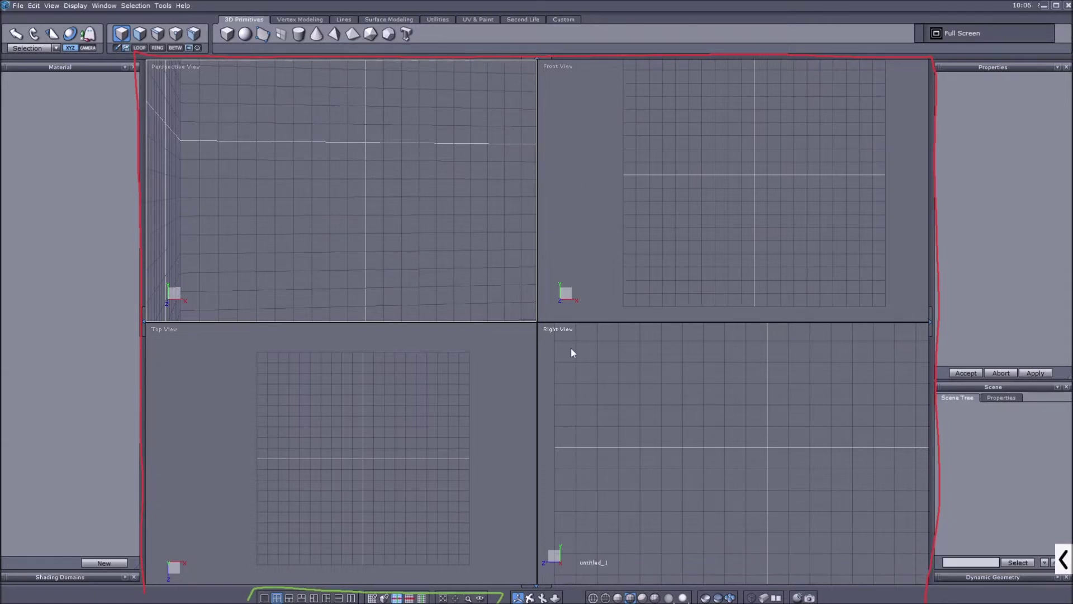
Step: Preview the single, four, three and two-view layouts, ending with the Perspective View beside the UV View
{"action": "left_click", "coordinate": [264, 598]}
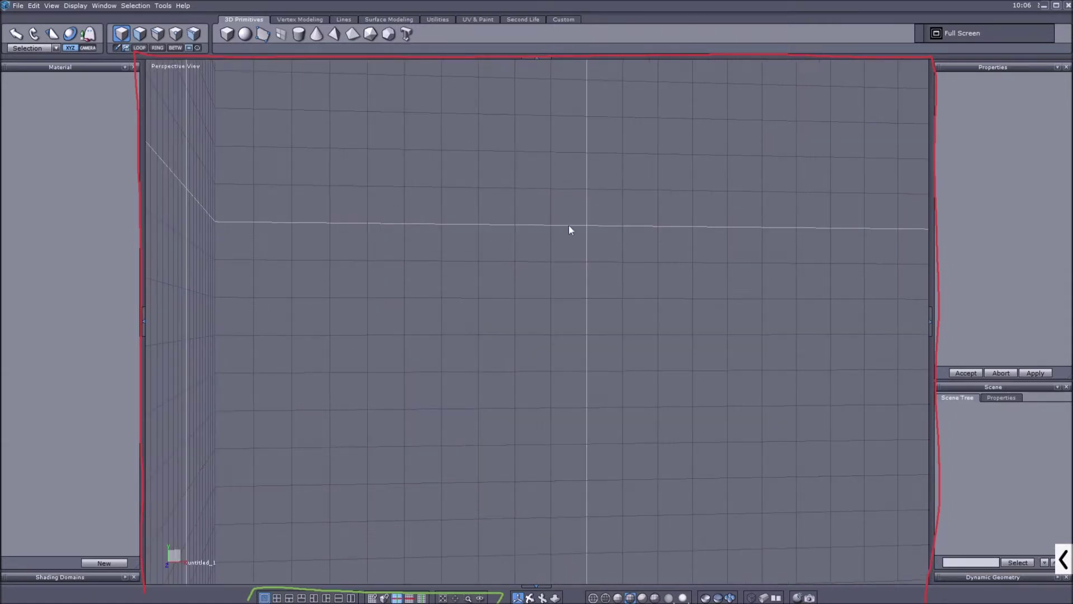
{"action": "left_click", "coordinate": [276, 597]}
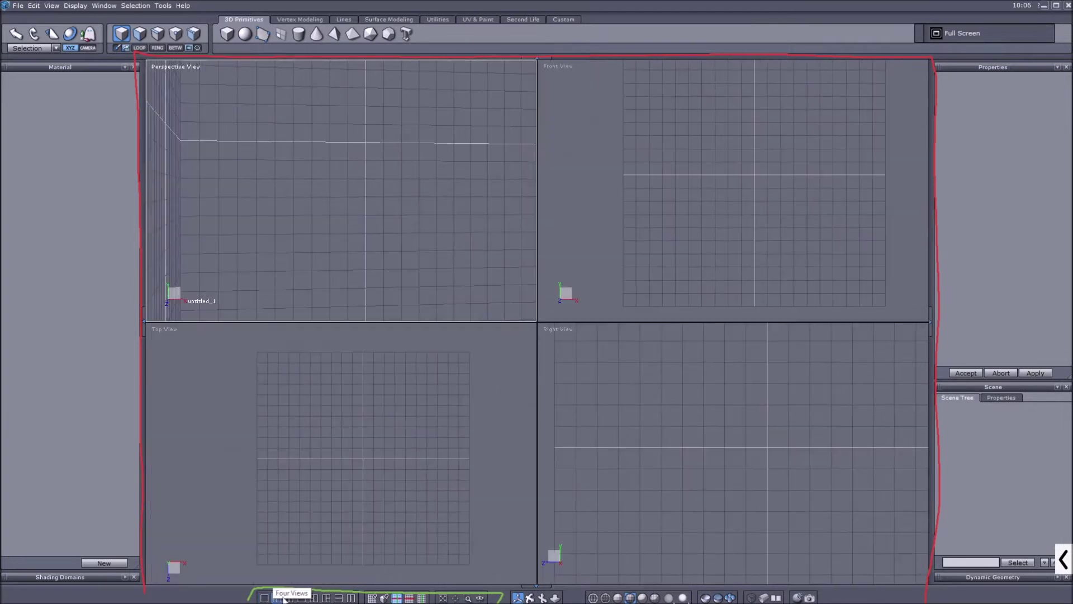
{"action": "left_click", "coordinate": [289, 597]}
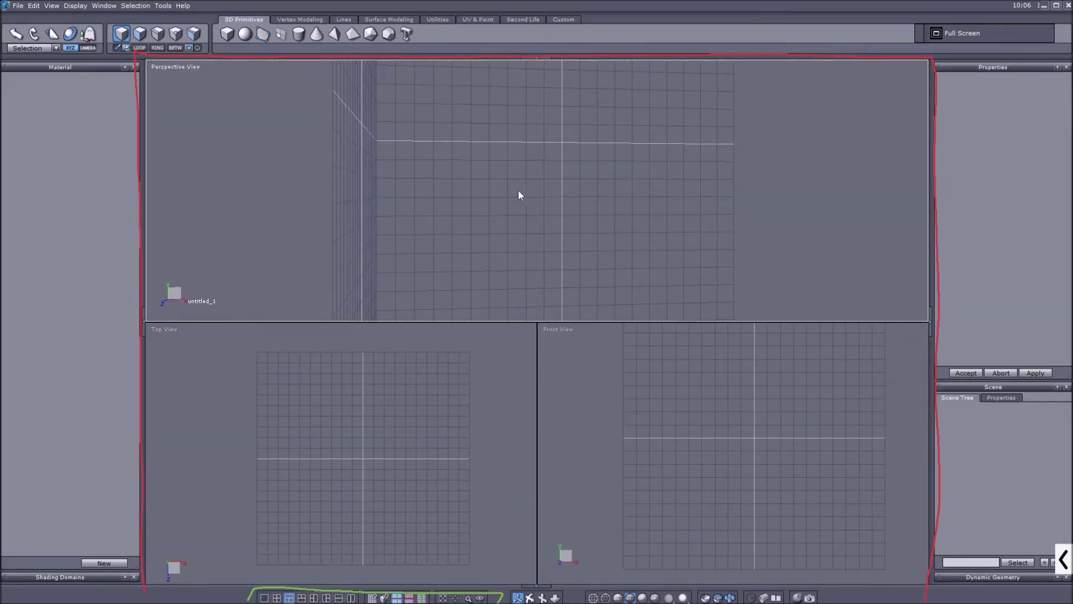
{"action": "left_click", "coordinate": [299, 597]}
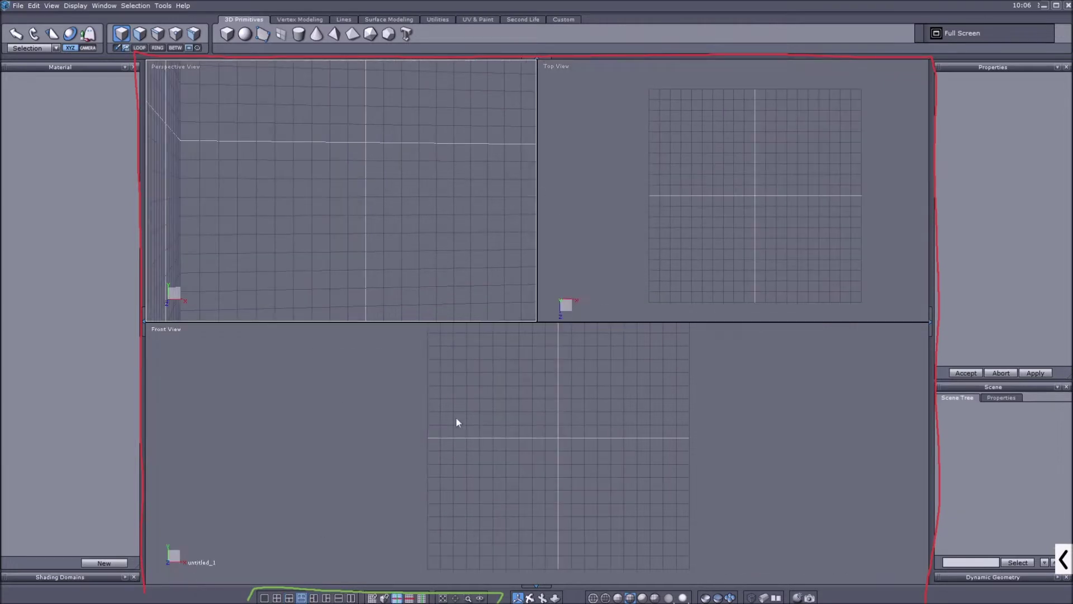
{"action": "left_click", "coordinate": [313, 597]}
{"action": "left_click", "coordinate": [339, 597]}
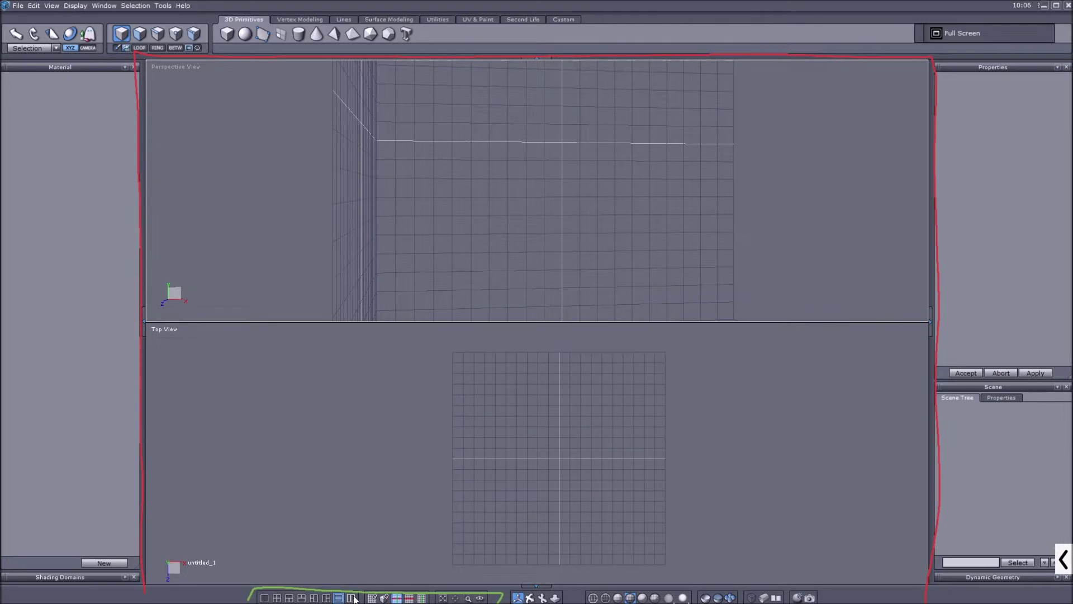
{"action": "left_click", "coordinate": [352, 597]}
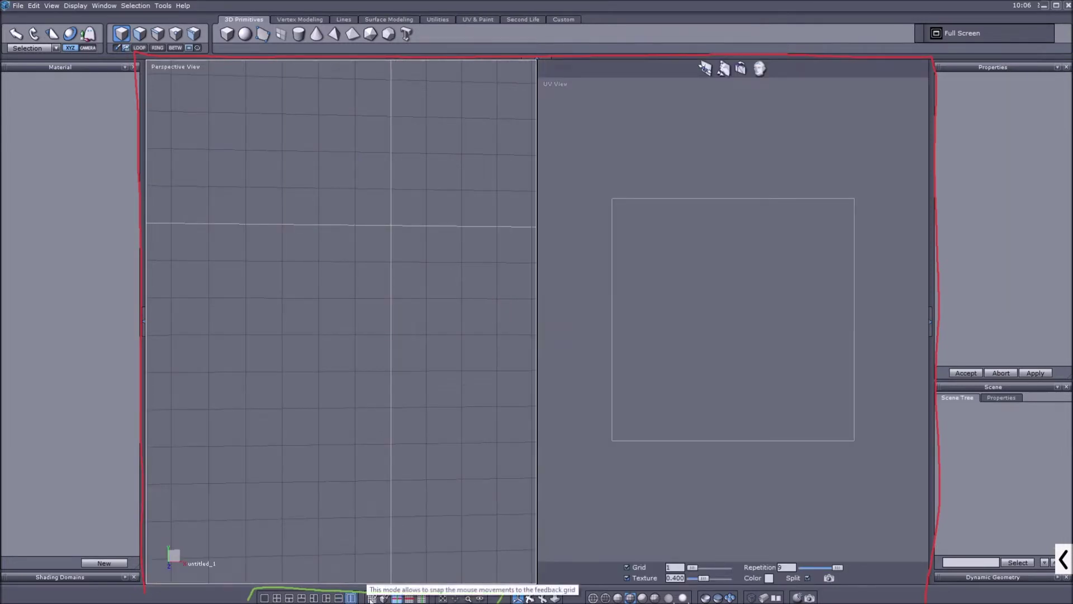
Step: Frame the grid planes in the Perspective View and restore the Four Views layout
{"action": "scroll", "coordinate": [398, 351], "scroll_direction": "down", "scroll_amount": 5}
{"action": "scroll", "coordinate": [398, 349], "scroll_direction": "up", "scroll_amount": 3}
{"action": "mouse_move", "coordinate": [398, 343]}
{"action": "middle_mouse_down"}
{"action": "mouse_move", "coordinate": [381, 363]}
{"action": "mouse_move", "coordinate": [378, 343]}
{"action": "middle_mouse_up"}
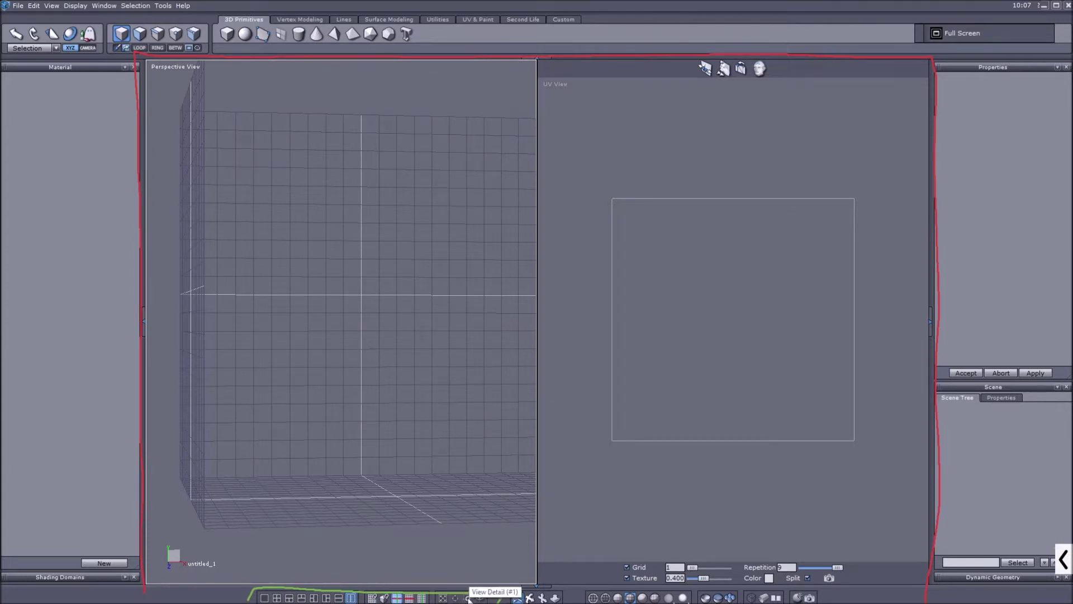
{"action": "left_click", "coordinate": [276, 598]}
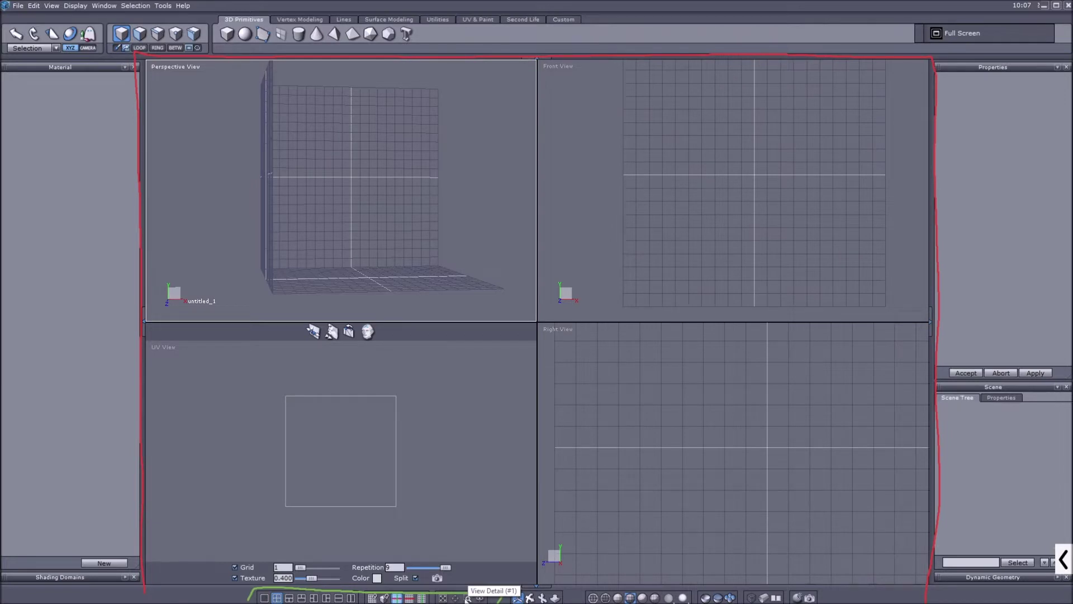
Step: Magnify the centre of the Perspective View grid with View Detail, and compare it at different zoom levels
{"action": "left_click", "coordinate": [468, 597]}
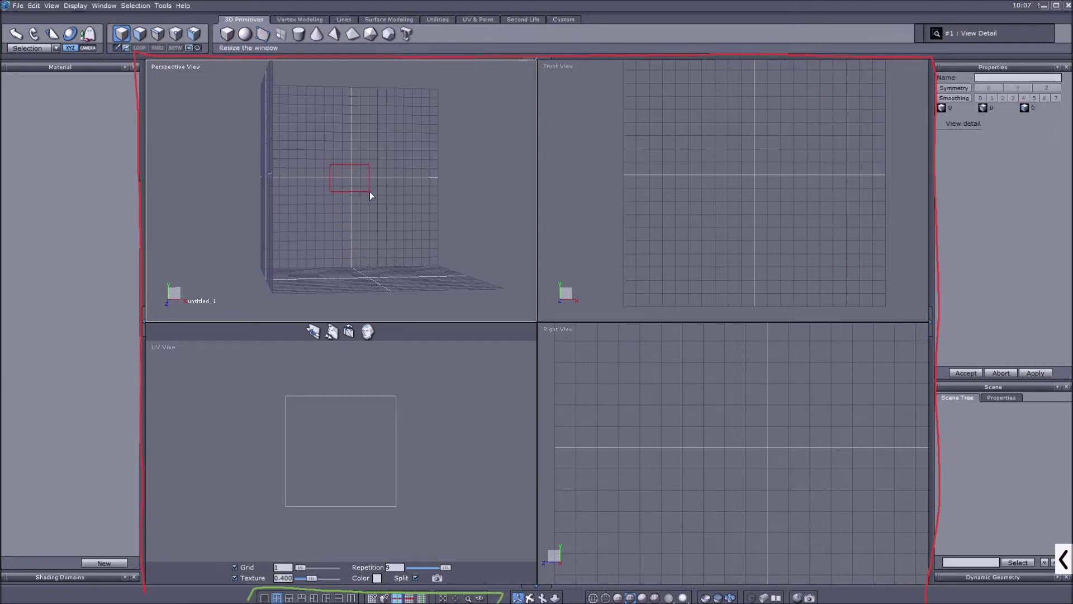
{"action": "left_click_drag", "start_coordinate": [370, 192], "coordinate": [370, 192]}
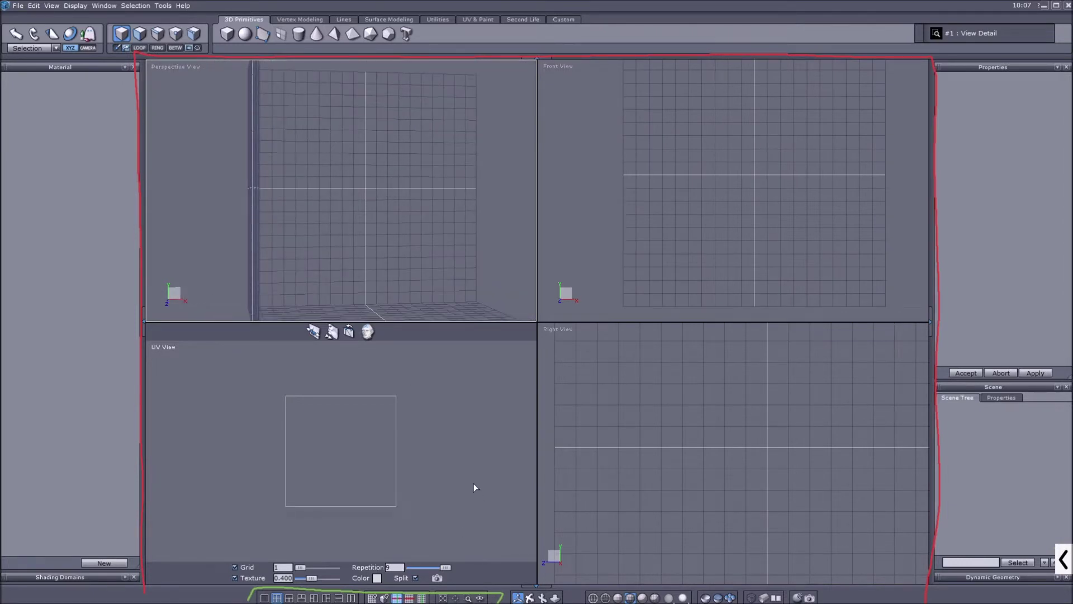
{"action": "scroll", "coordinate": [396, 233], "scroll_direction": "down", "scroll_amount": 6}
{"action": "scroll", "coordinate": [395, 233], "scroll_direction": "up", "scroll_amount": 7}
{"action": "scroll", "coordinate": [396, 233], "scroll_direction": "down", "scroll_amount": 3}
{"action": "scroll", "coordinate": [395, 233], "scroll_direction": "up", "scroll_amount": 5}
{"action": "scroll", "coordinate": [396, 233], "scroll_direction": "down", "scroll_amount": 4}
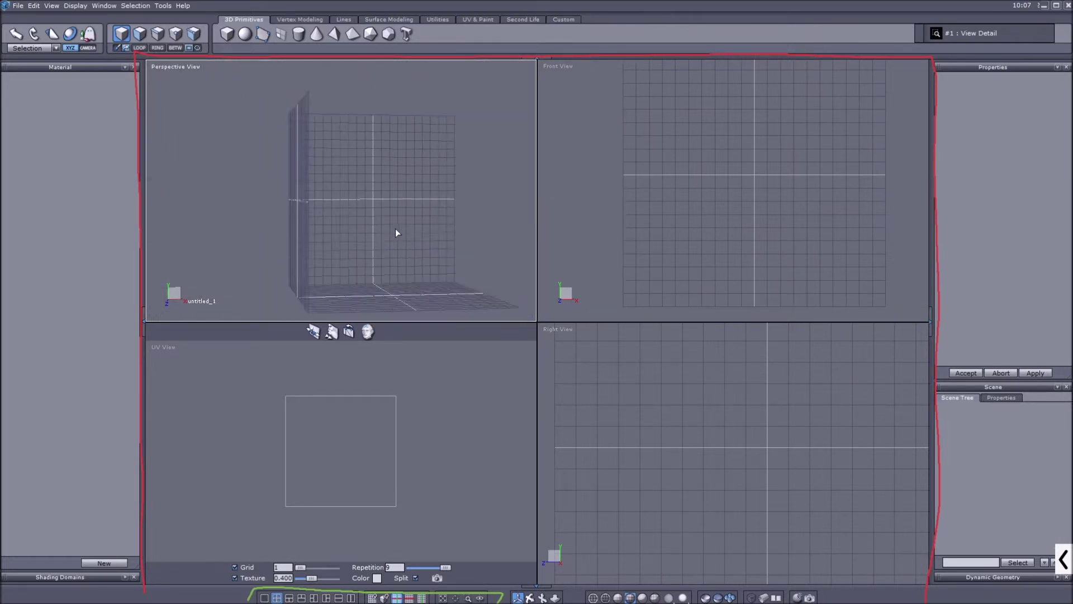
{"action": "scroll", "coordinate": [396, 233], "scroll_direction": "up", "scroll_amount": 2}
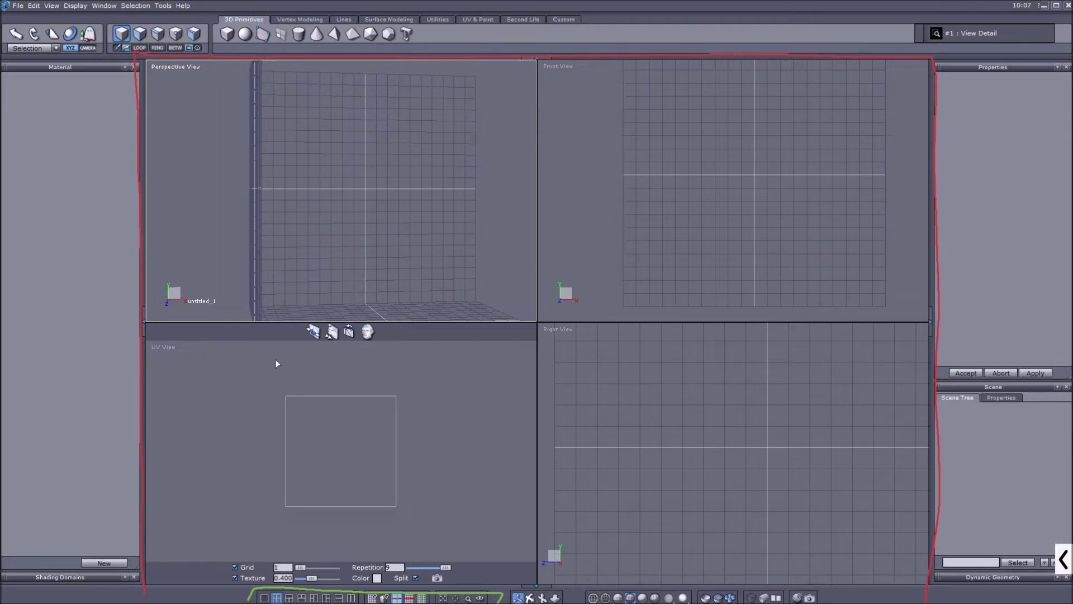
Step: Change the viewport showing the UV View to Perspective View and from there to Top View
{"action": "left_click", "coordinate": [170, 346]}
{"action": "left_click", "coordinate": [173, 353]}
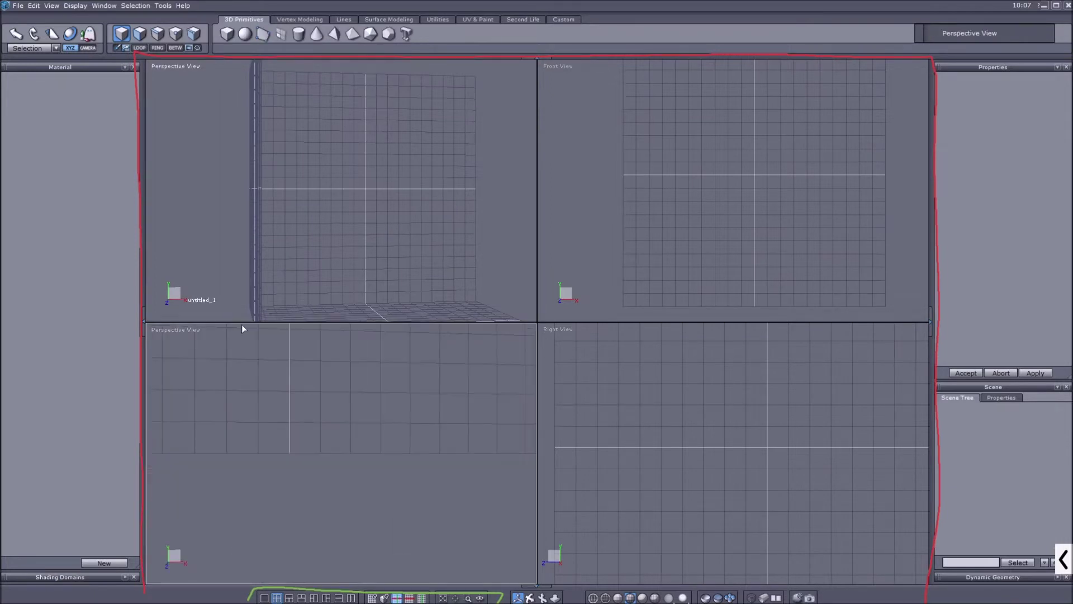
{"action": "left_click", "coordinate": [183, 330]}
{"action": "left_click", "coordinate": [178, 385]}
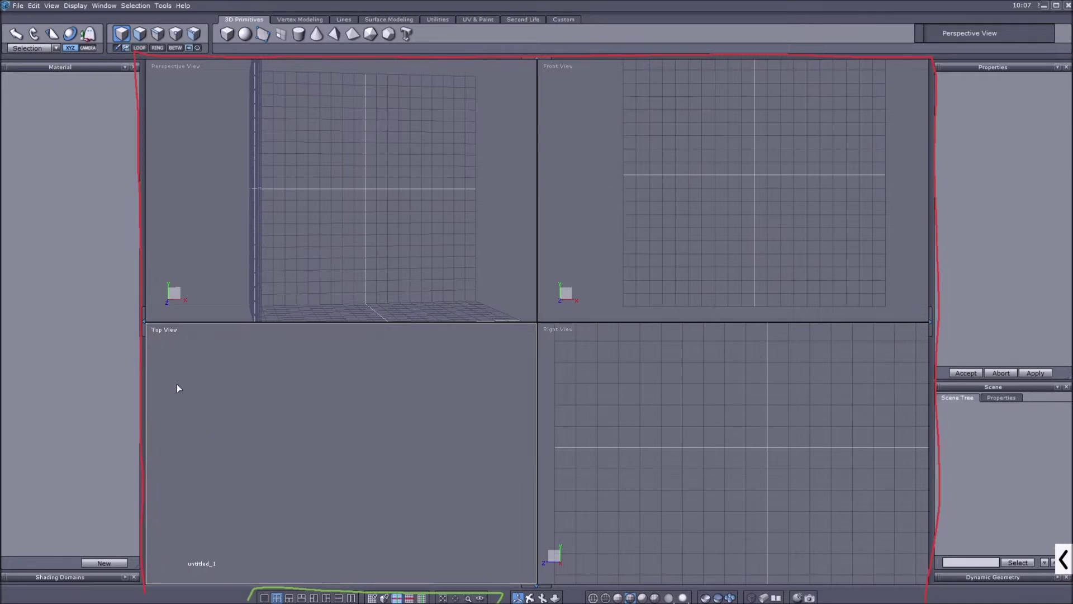
Step: Box the Perspective View and Front View labels in green with the annotation pen, and collapse the annotation tools
{"action": "left_click", "coordinate": [1062, 561]}
{"action": "left_click", "coordinate": [730, 559]}
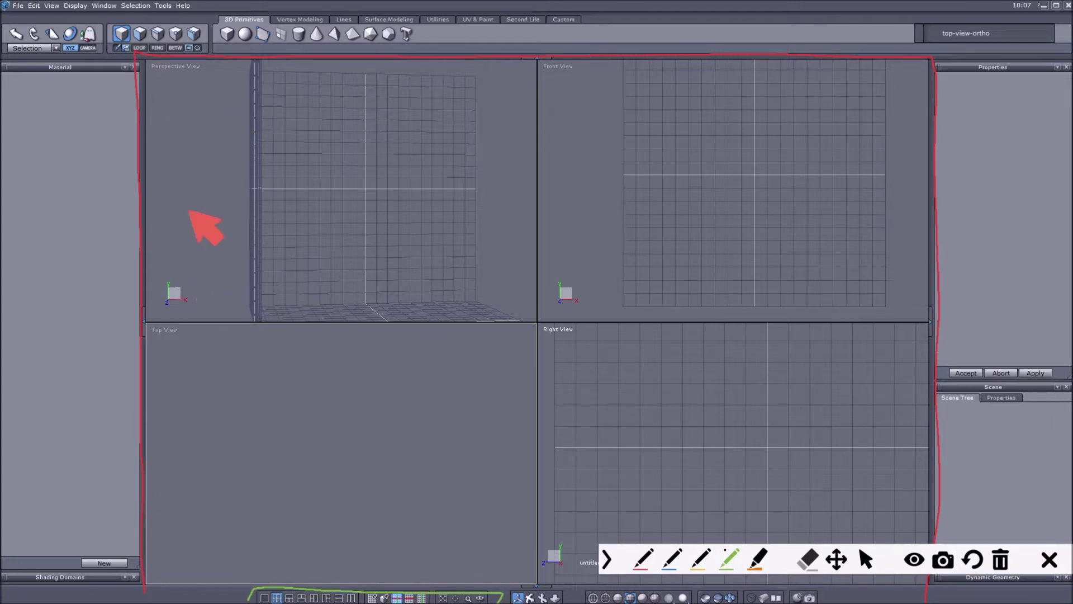
{"action": "mouse_move", "coordinate": [144, 73]}
{"action": "left_mouse_down"}
{"action": "mouse_move", "coordinate": [214, 75]}
{"action": "mouse_move", "coordinate": [218, 62]}
{"action": "mouse_move", "coordinate": [163, 59]}
{"action": "mouse_move", "coordinate": [147, 74]}
{"action": "left_mouse_up"}
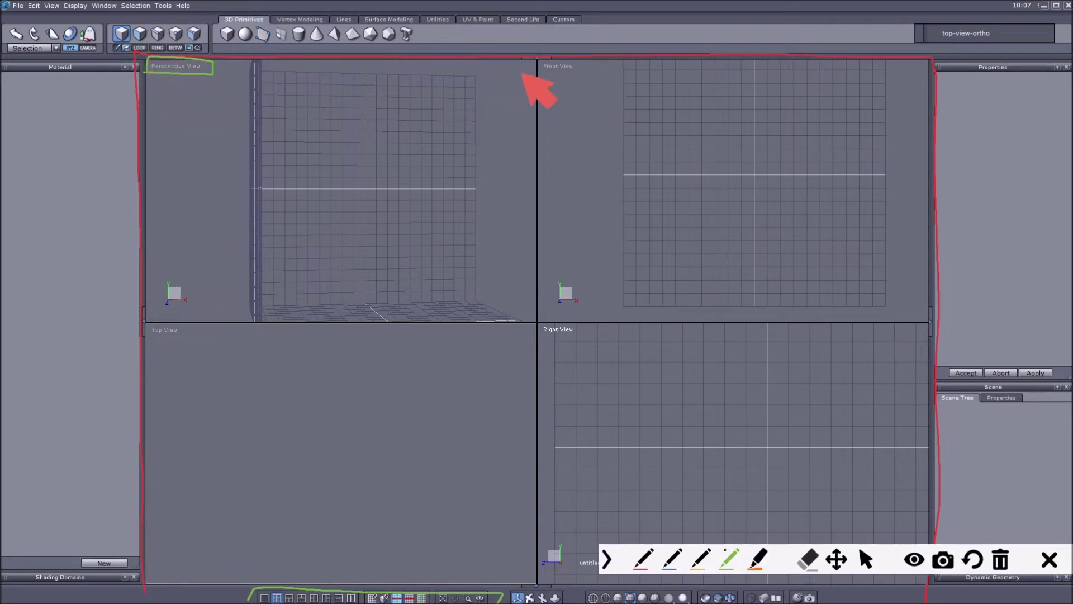
{"action": "mouse_move", "coordinate": [532, 74]}
{"action": "left_mouse_down"}
{"action": "mouse_move", "coordinate": [569, 74]}
{"action": "mouse_move", "coordinate": [560, 59]}
{"action": "mouse_move", "coordinate": [538, 59]}
{"action": "mouse_move", "coordinate": [535, 72]}
{"action": "left_mouse_up"}
{"action": "left_click", "coordinate": [607, 559]}
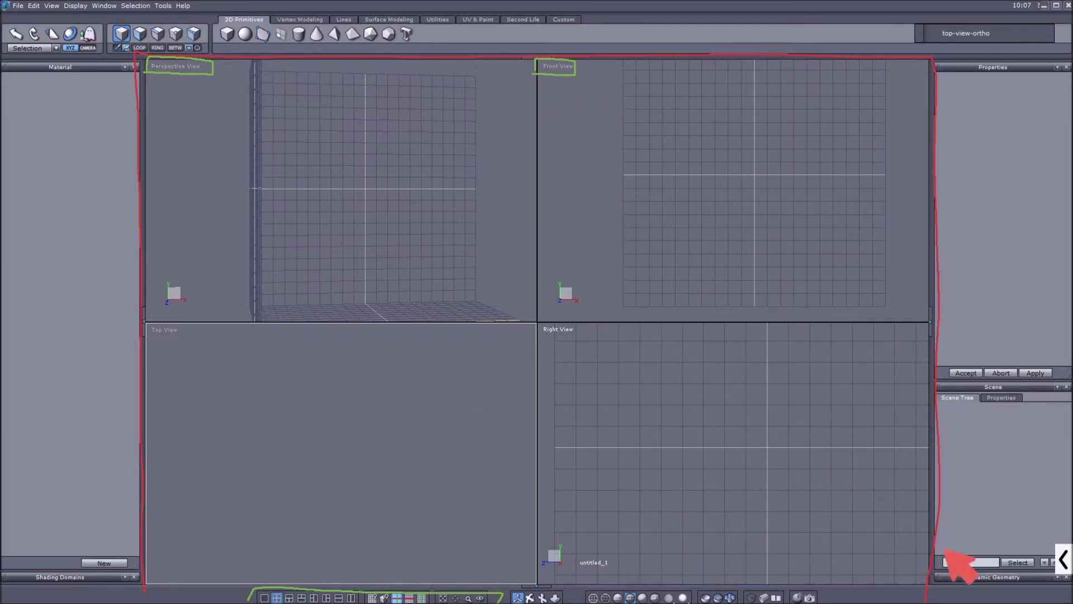
Step: Put the annotation pen away and open the list of available views for the Perspective View viewport
{"action": "left_click", "coordinate": [1063, 559]}
{"action": "left_click", "coordinate": [606, 559]}
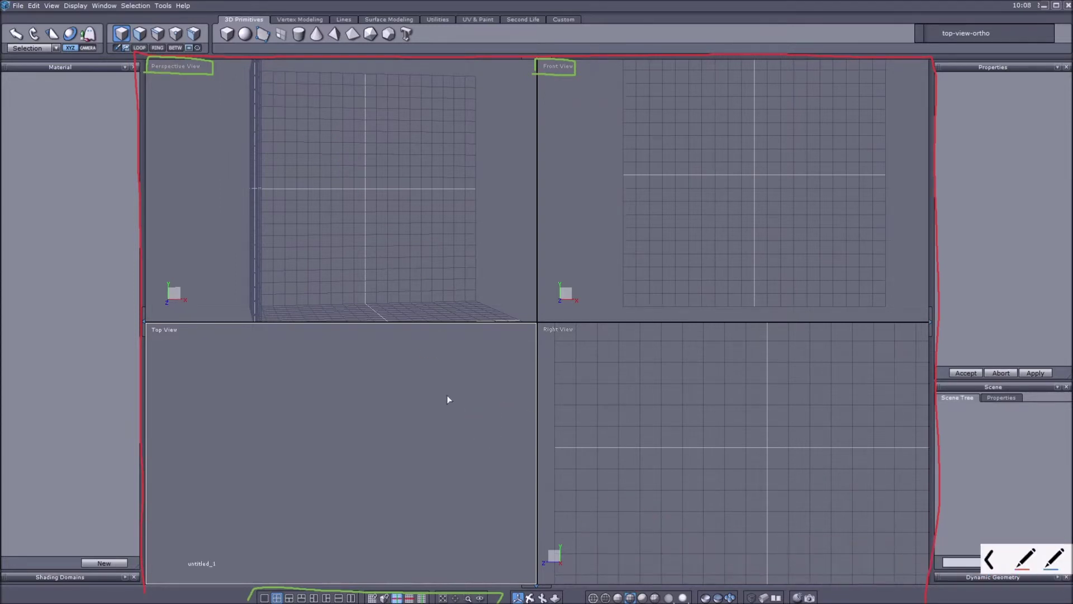
{"action": "left_click", "coordinate": [176, 67]}
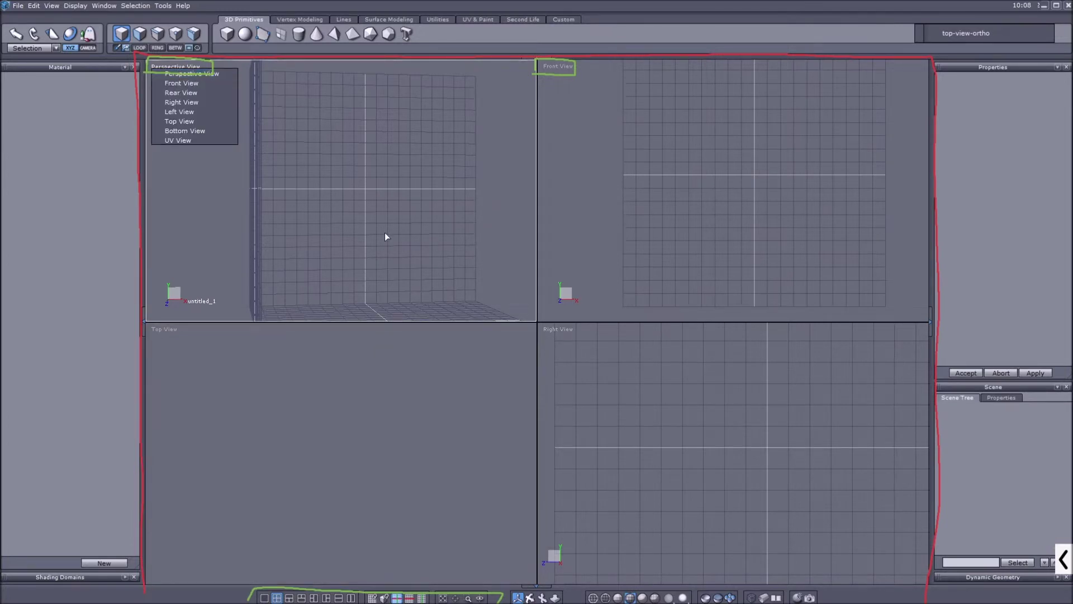
Step: Zoom the Front View grid out so it fits the viewport, and change that viewport to Rear View
{"action": "scroll", "coordinate": [739, 170], "scroll_direction": "down", "scroll_amount": 3}
{"action": "scroll", "coordinate": [738, 169], "scroll_direction": "up", "scroll_amount": 3}
{"action": "scroll", "coordinate": [698, 165], "scroll_direction": "down", "scroll_amount": 2}
{"action": "left_click", "coordinate": [698, 164]}
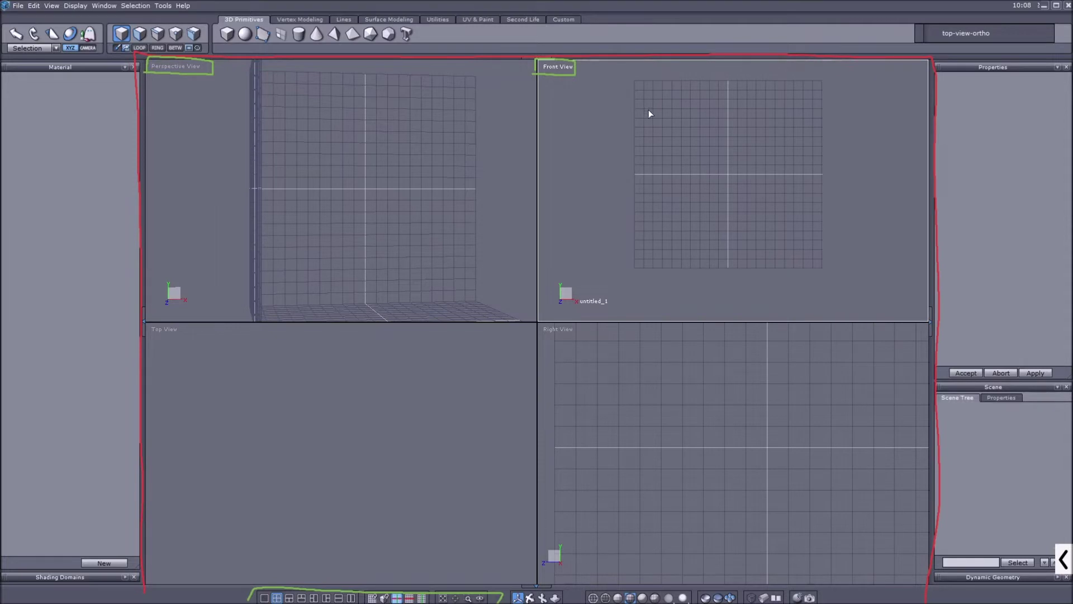
{"action": "left_click", "coordinate": [555, 68]}
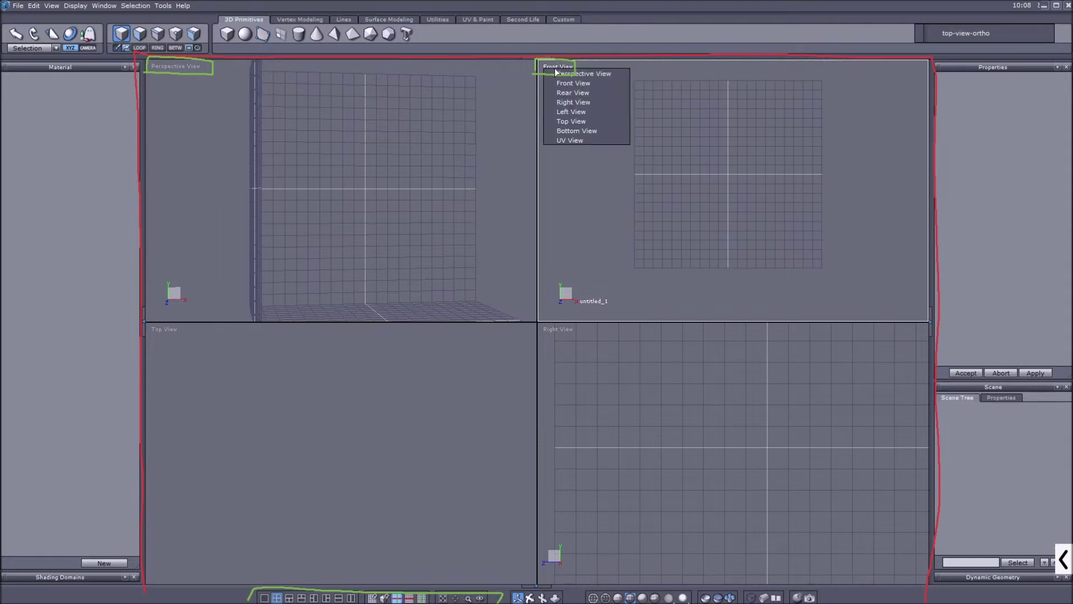
{"action": "left_click", "coordinate": [573, 92]}
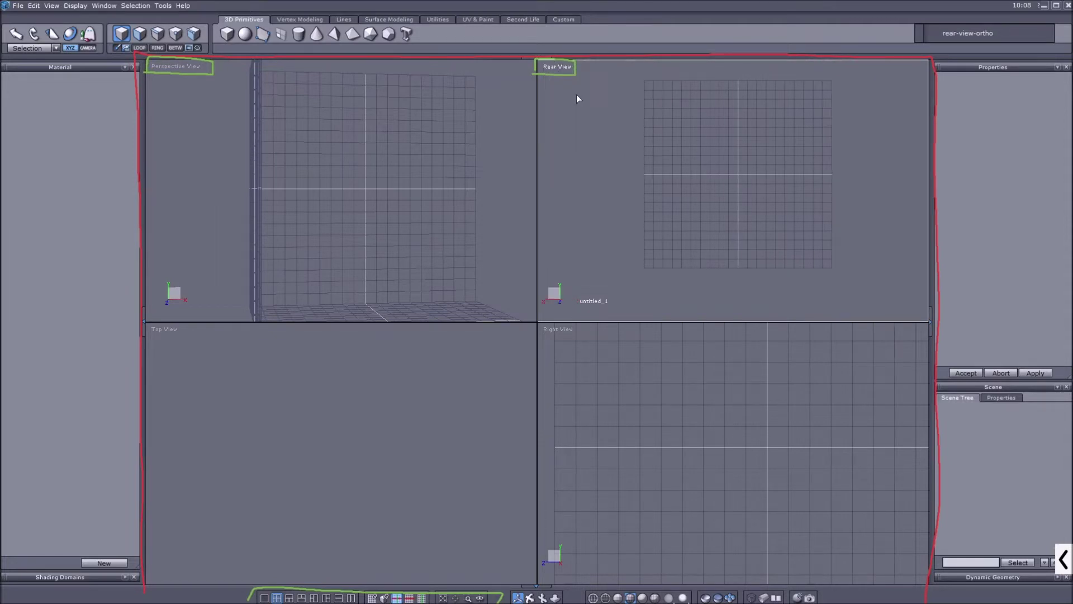
Step: Change the Rear View viewport to Bottom View and from there to UV View
{"action": "left_click", "coordinate": [553, 67]}
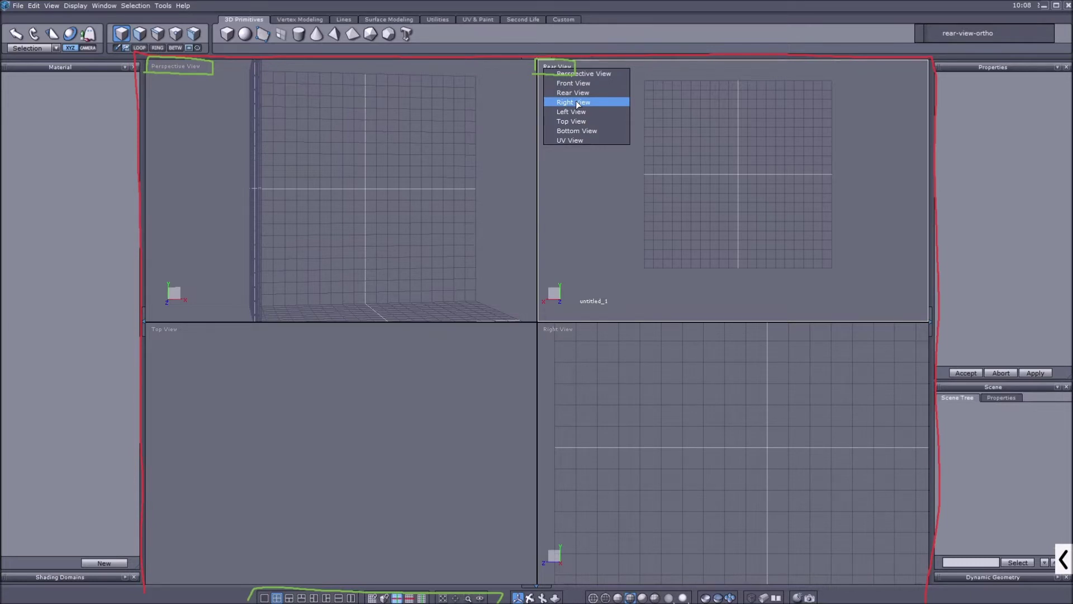
{"action": "left_click", "coordinate": [584, 131]}
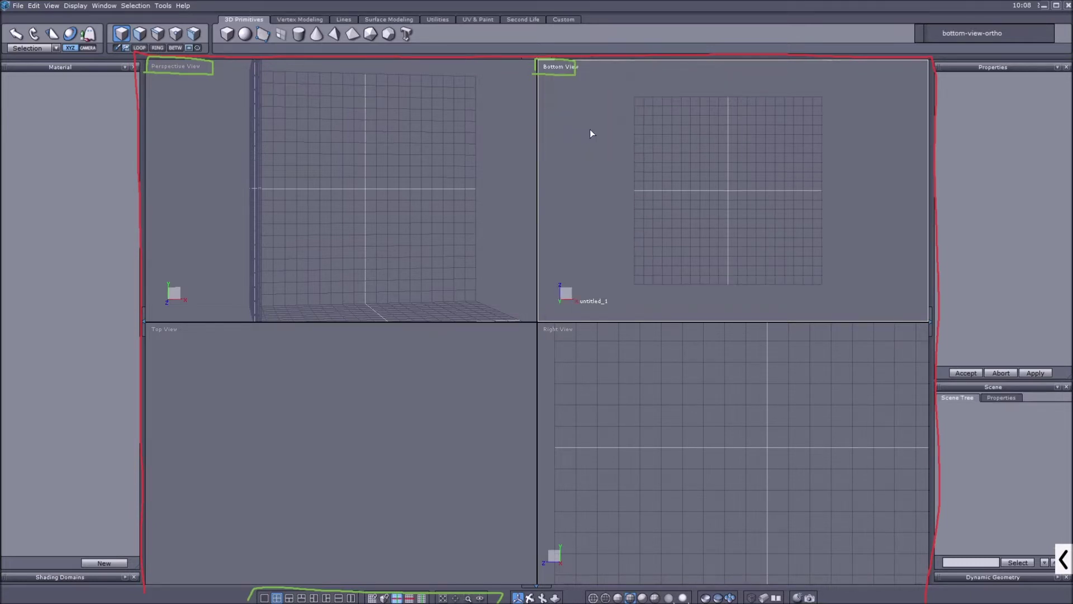
{"action": "left_click", "coordinate": [565, 70]}
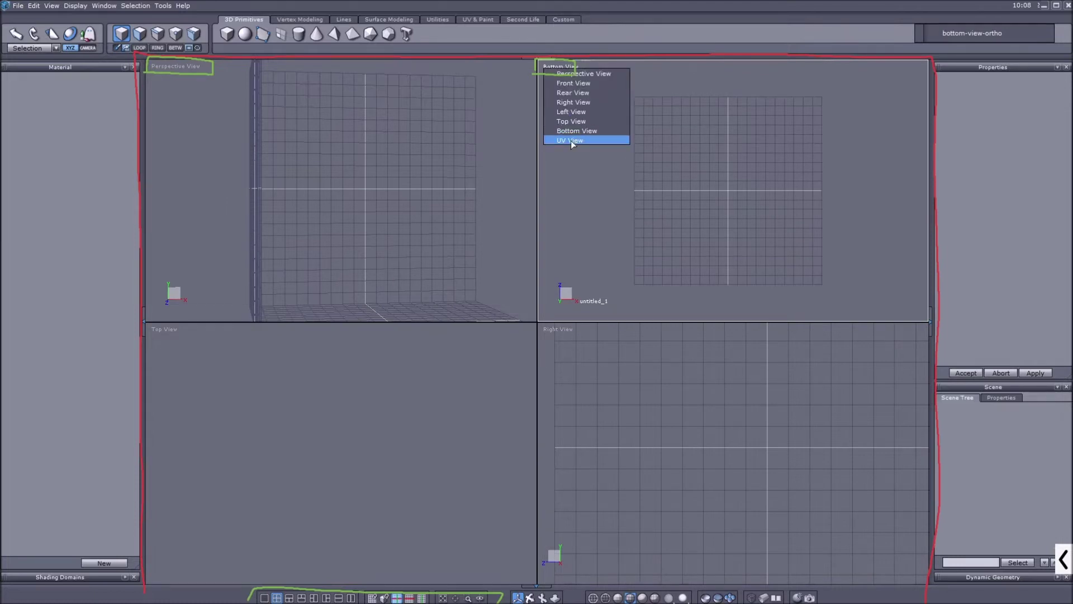
{"action": "left_click", "coordinate": [571, 140]}
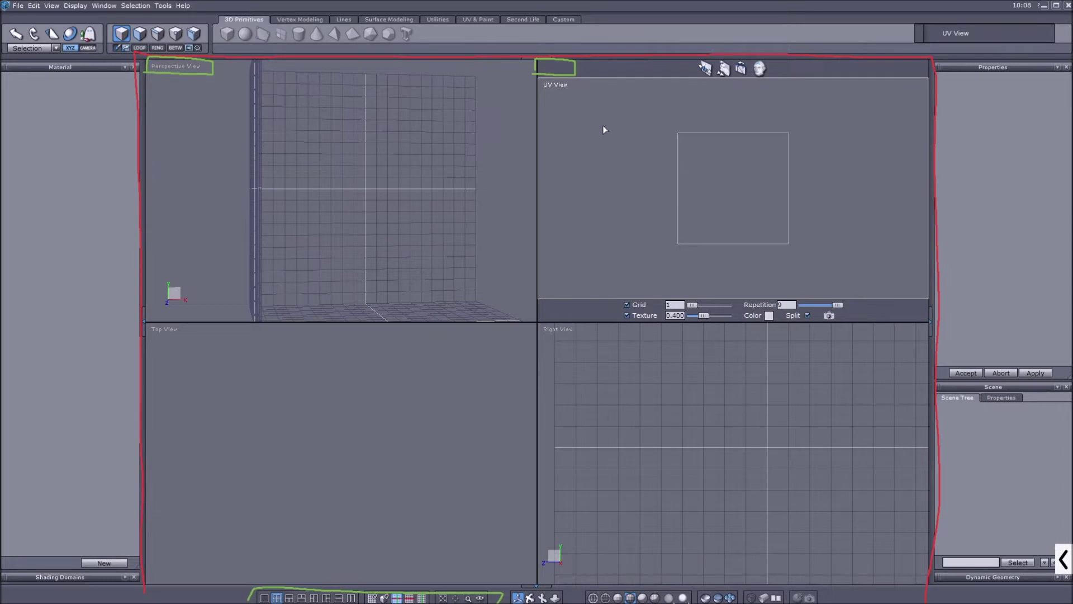
Step: Change the UV View viewport back to Front View and from there to Rear View
{"action": "left_click", "coordinate": [560, 85]}
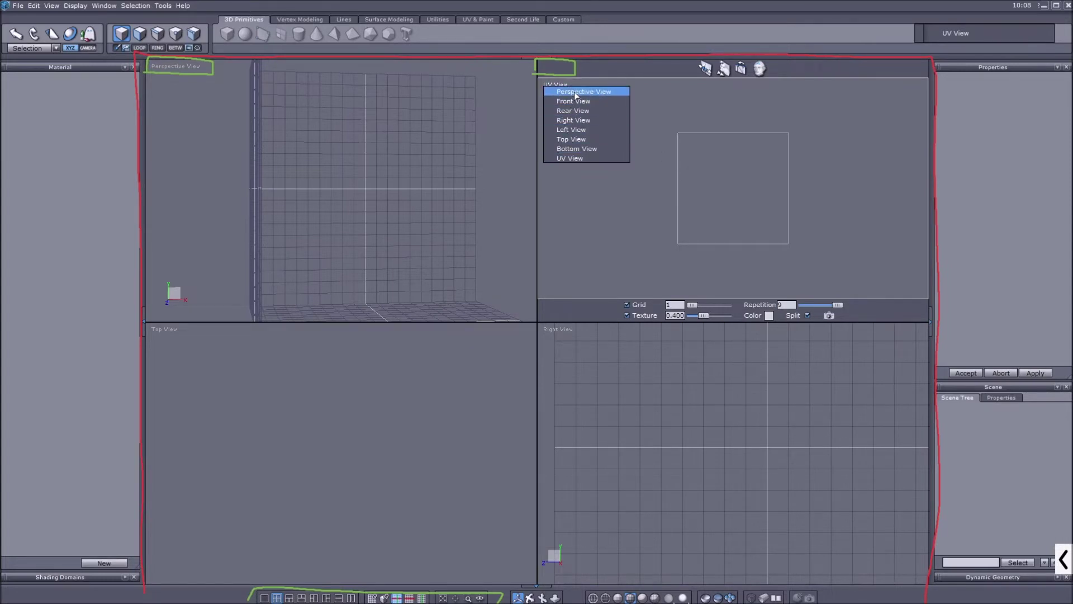
{"action": "left_click", "coordinate": [576, 103]}
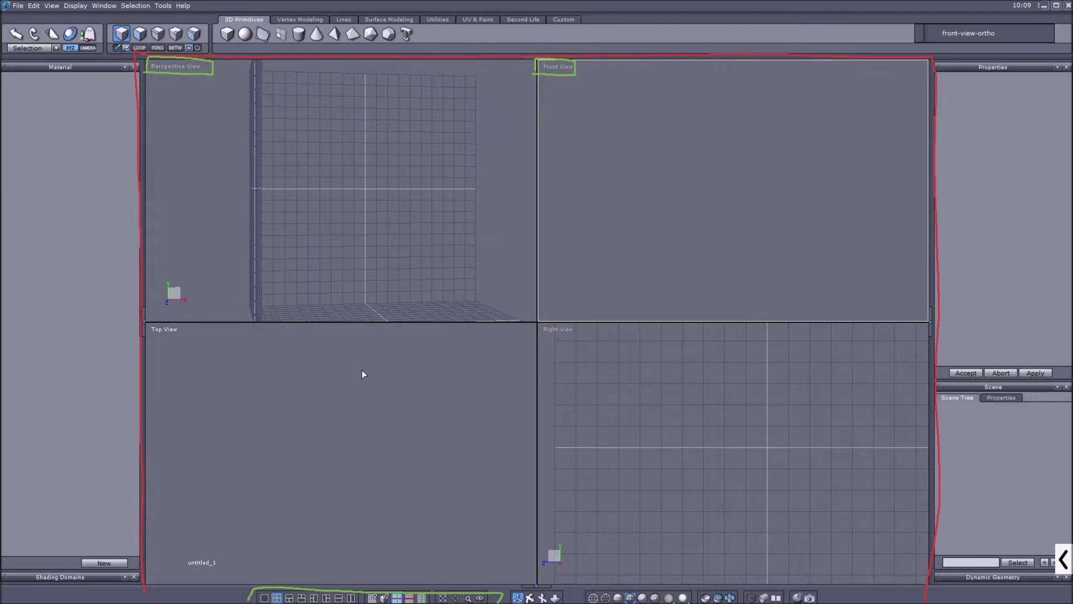
{"action": "left_click", "coordinate": [559, 330]}
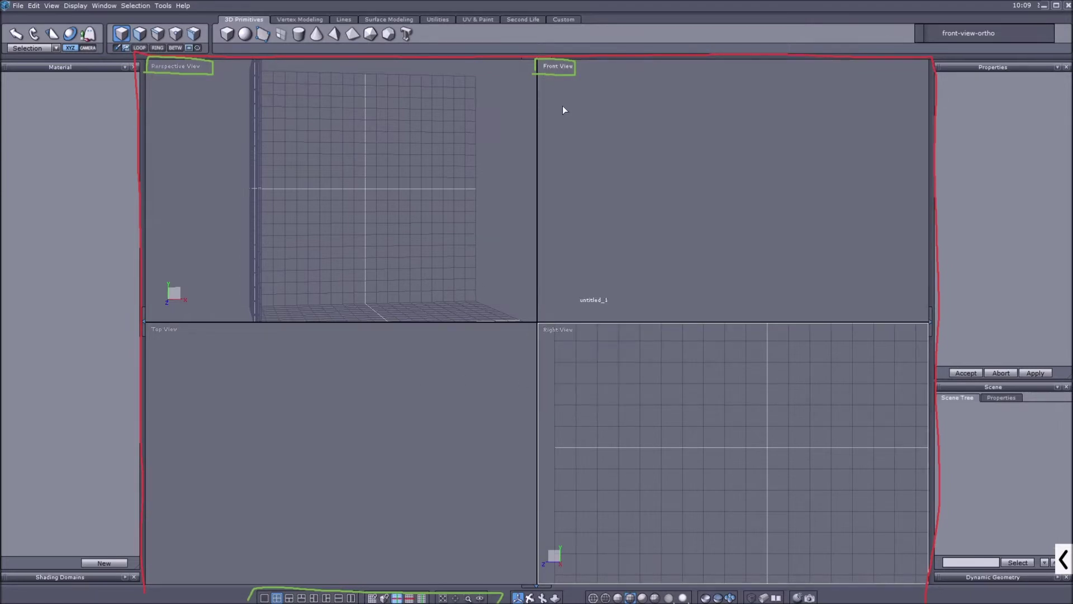
{"action": "left_click", "coordinate": [560, 68]}
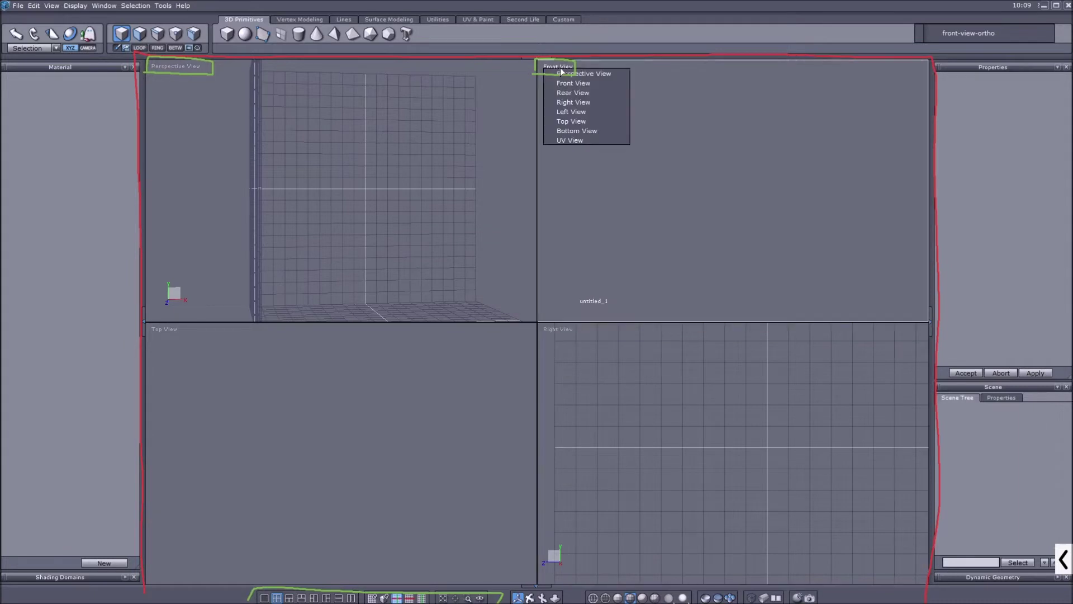
{"action": "left_click", "coordinate": [566, 91]}
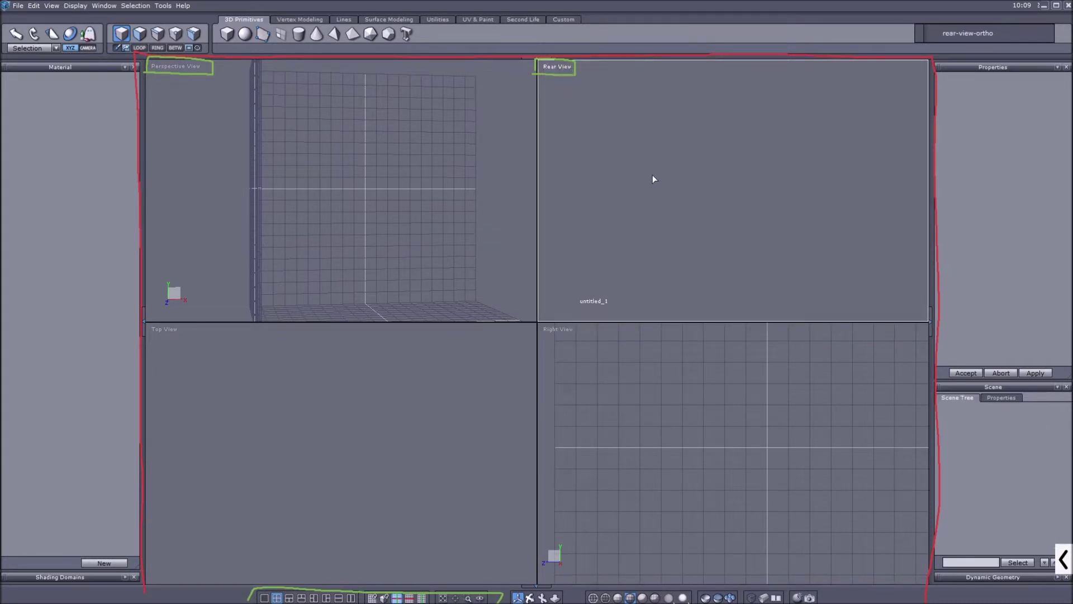
{"action": "left_click", "coordinate": [569, 69]}
Step: Zoom out on the grid planes in the Perspective View, and use View All to bring back the Top View grid
{"action": "left_click", "coordinate": [410, 246]}
{"action": "scroll", "coordinate": [410, 243], "scroll_direction": "down", "scroll_amount": 3}
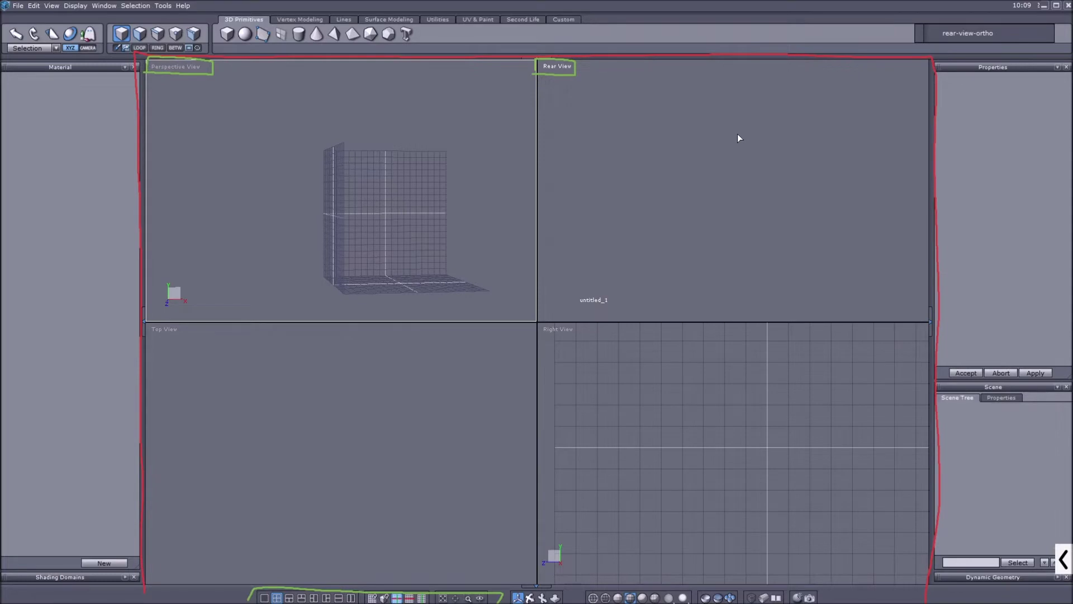
{"action": "left_click", "coordinate": [562, 305]}
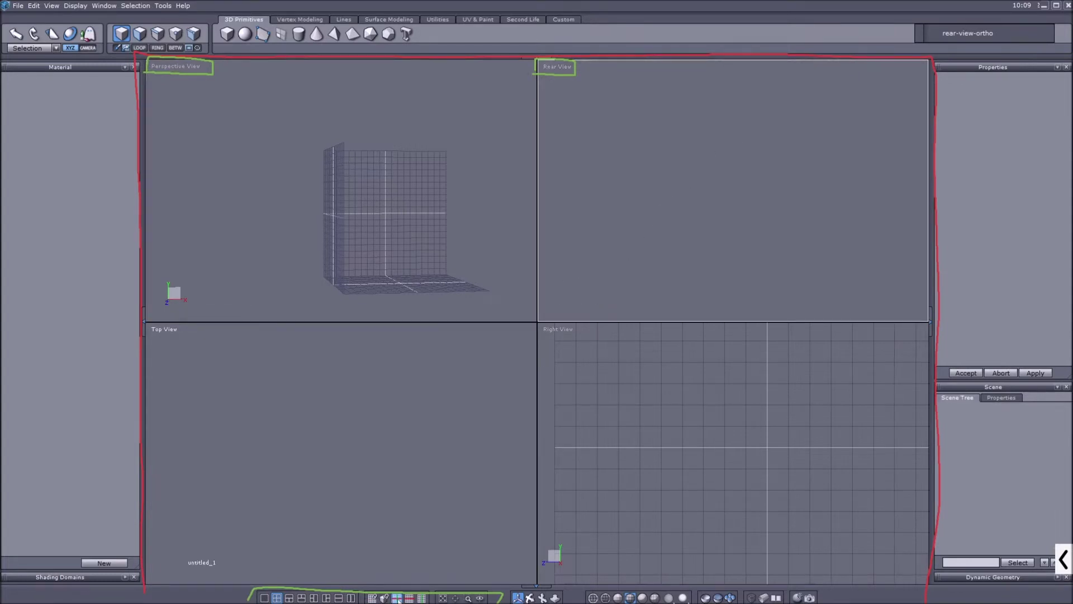
{"action": "left_click", "coordinate": [442, 598]}
{"action": "scroll", "coordinate": [393, 429], "scroll_direction": "down", "scroll_amount": 2}
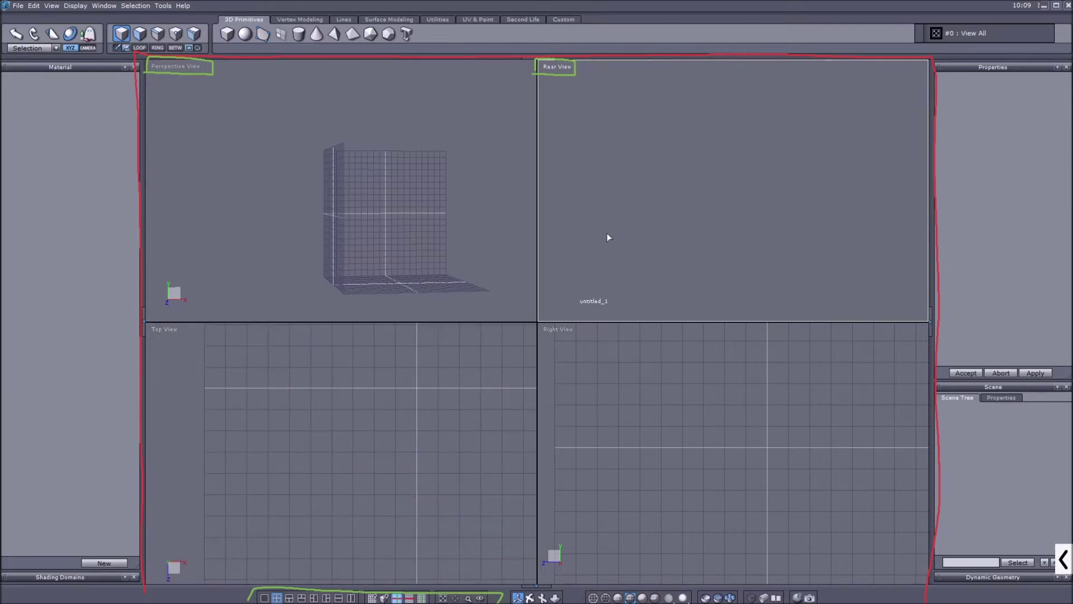
Step: Compare the Top View grid at several zoom levels, reframing it with View All before and after
{"action": "left_click", "coordinate": [443, 597]}
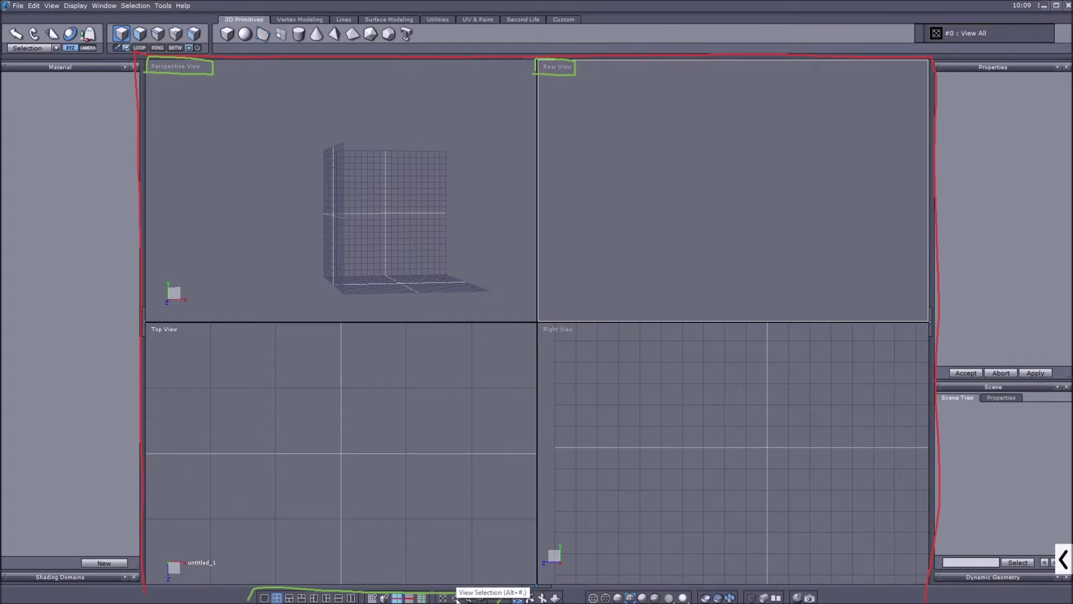
{"action": "scroll", "coordinate": [410, 440], "scroll_direction": "down", "scroll_amount": 3}
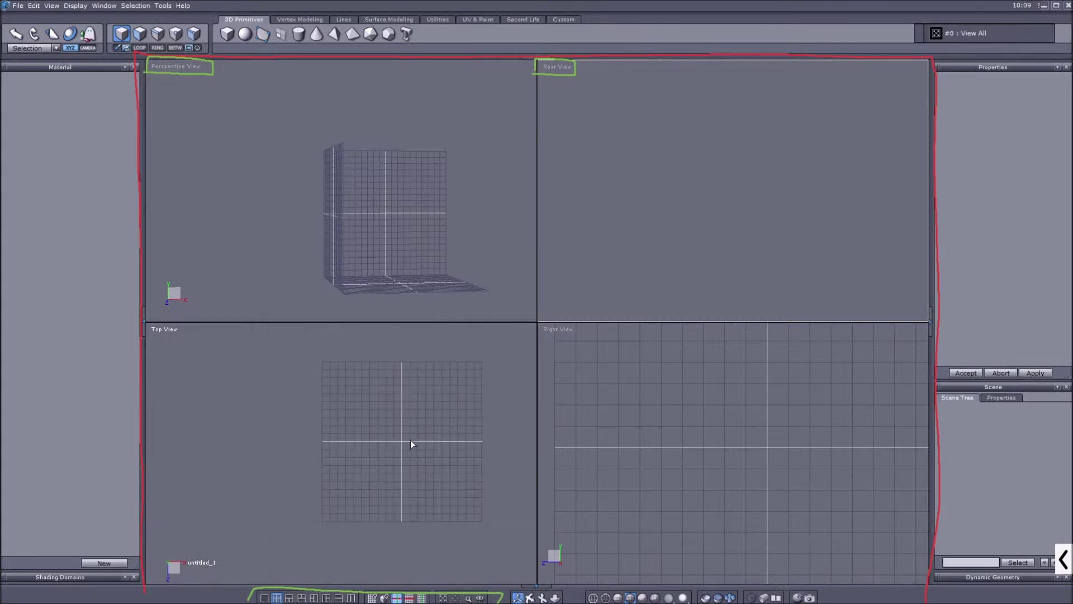
{"action": "scroll", "coordinate": [412, 429], "scroll_direction": "down", "scroll_amount": 2}
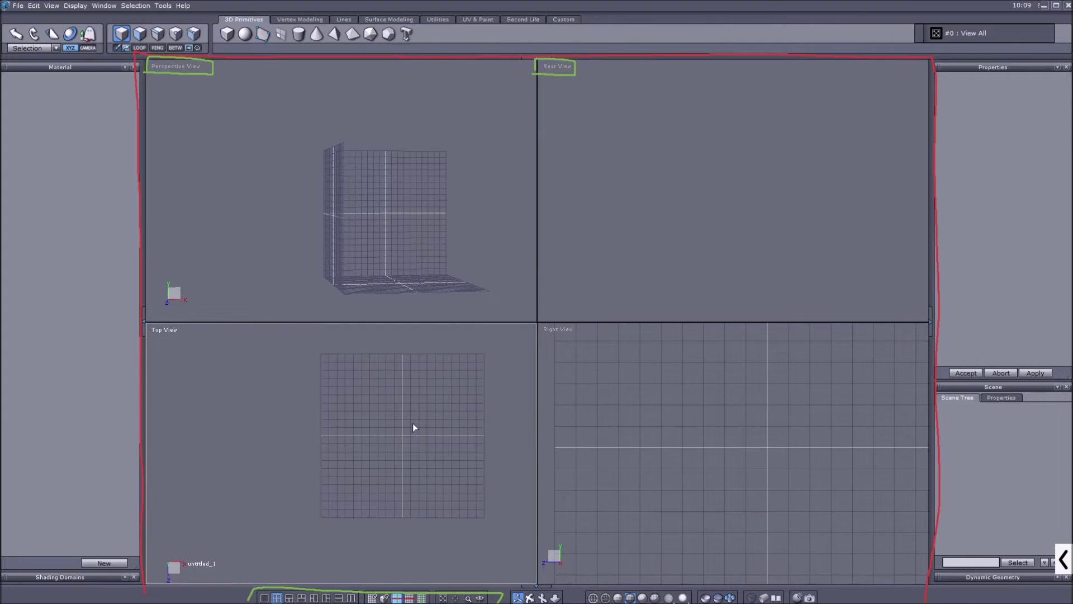
{"action": "scroll", "coordinate": [400, 437], "scroll_direction": "up", "scroll_amount": 4}
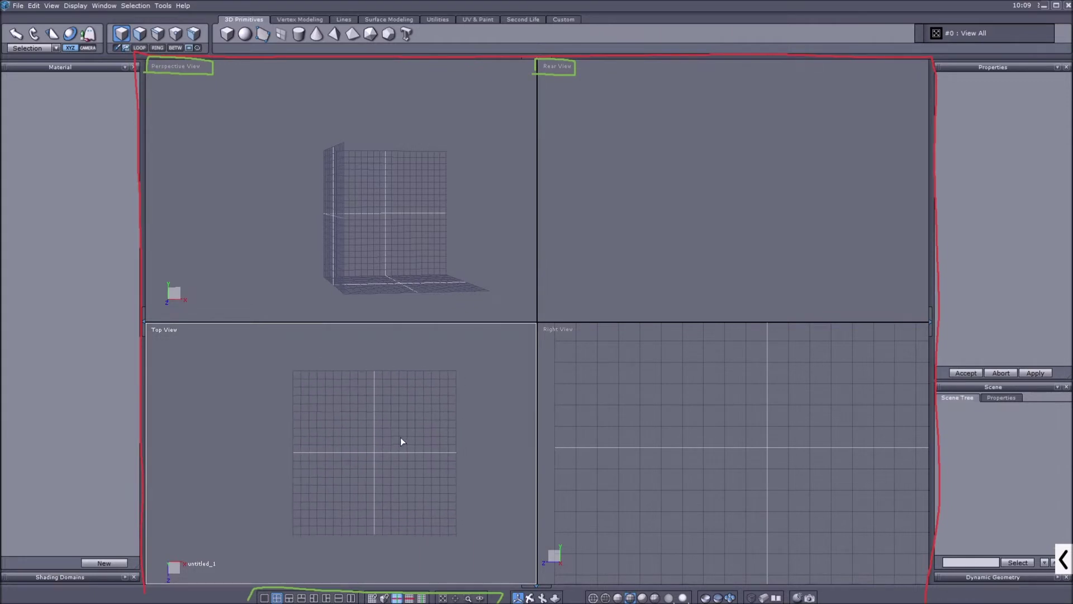
{"action": "left_click", "coordinate": [602, 187]}
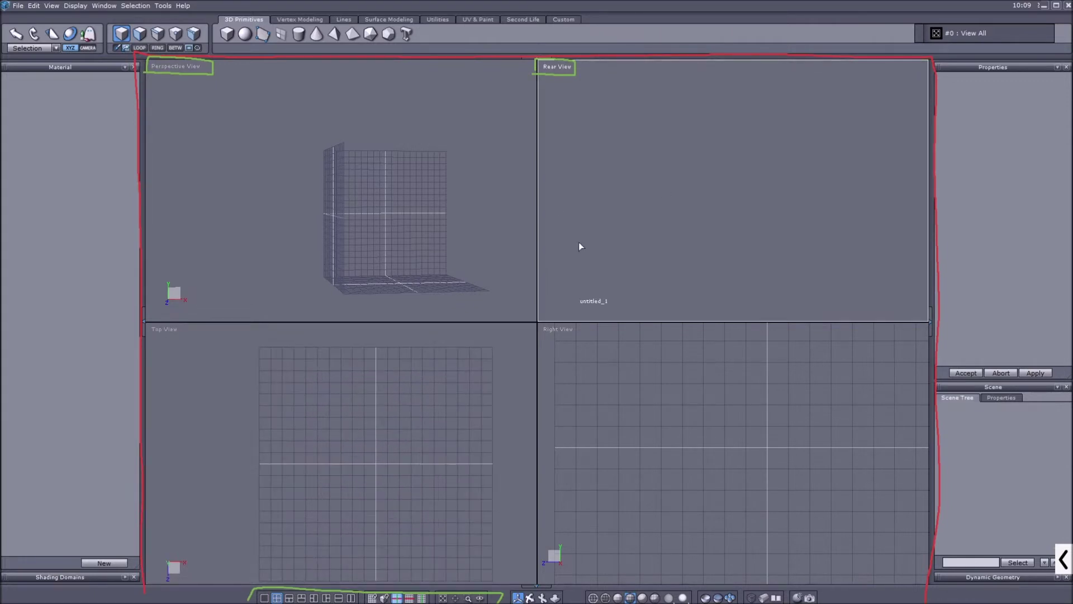
{"action": "left_click", "coordinate": [469, 597]}
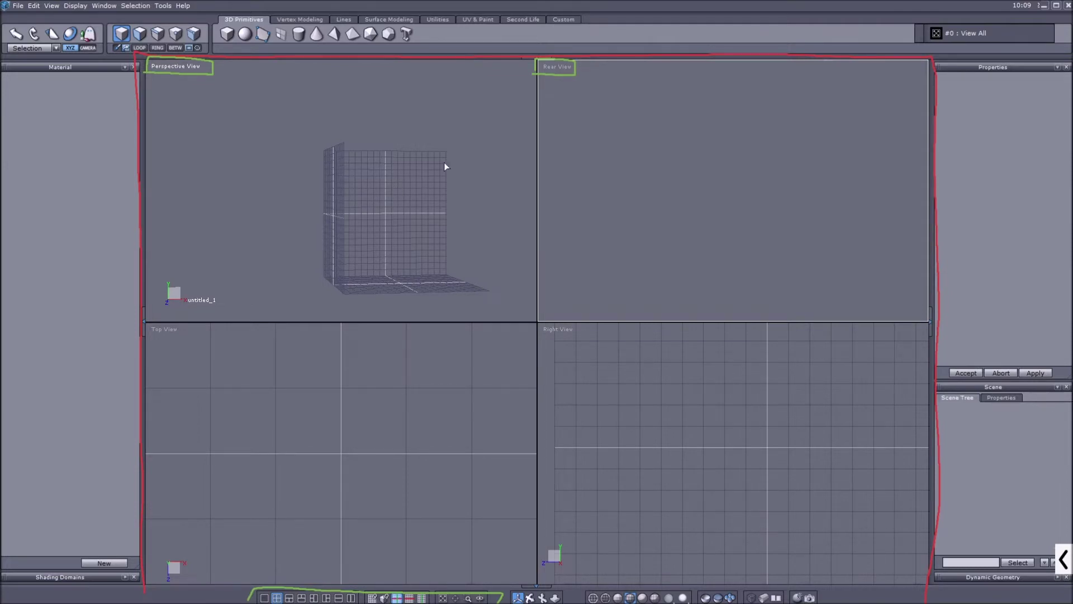
Step: Box the mouse mode tools in green with the annotation pen, and put the pen away
{"action": "left_click", "coordinate": [1064, 559]}
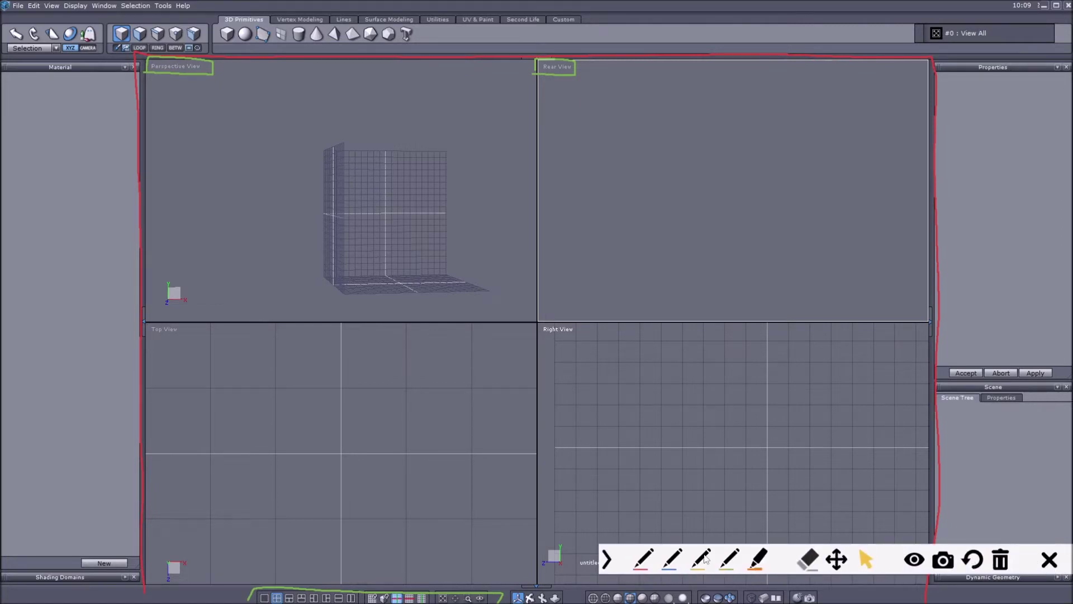
{"action": "left_click", "coordinate": [728, 559]}
{"action": "left_click", "coordinate": [606, 559]}
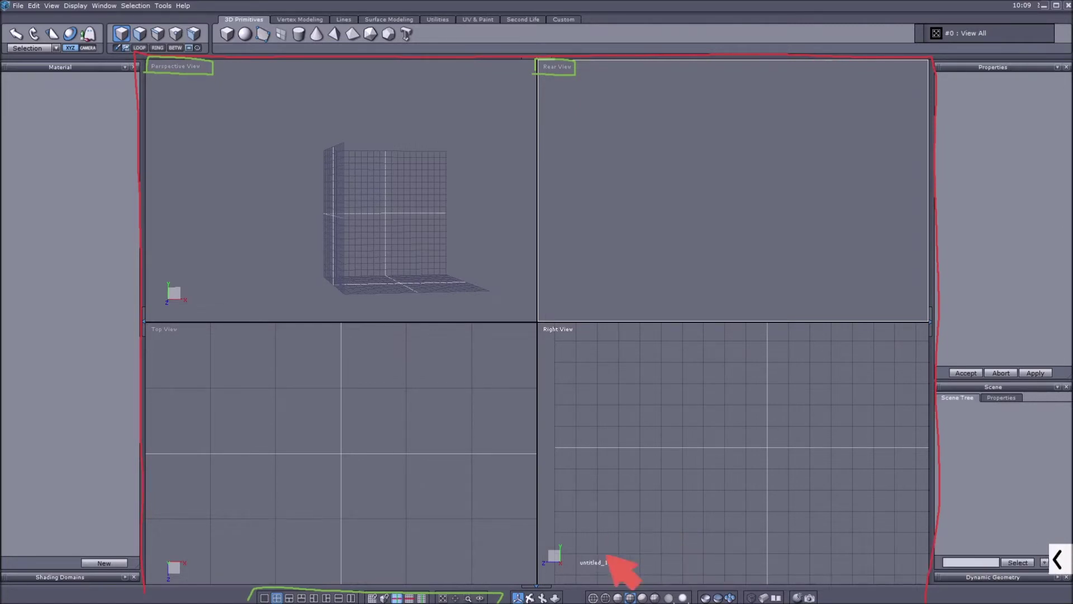
{"action": "mouse_move", "coordinate": [510, 601]}
{"action": "left_mouse_down"}
{"action": "mouse_move", "coordinate": [537, 584]}
{"action": "mouse_move", "coordinate": [563, 584]}
{"action": "mouse_move", "coordinate": [565, 601]}
{"action": "left_mouse_up"}
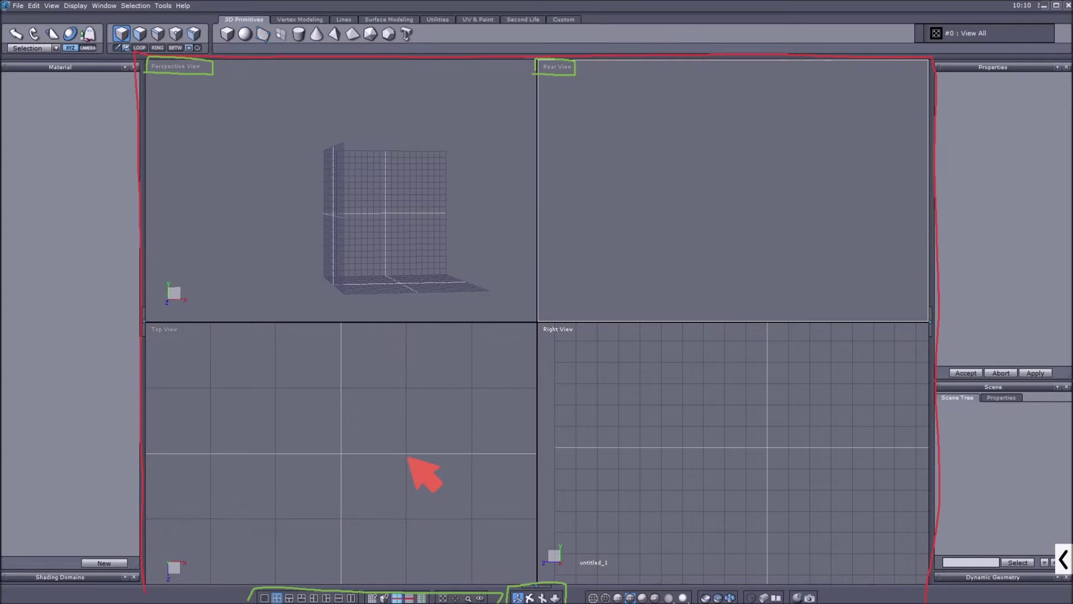
{"action": "left_click", "coordinate": [1062, 558]}
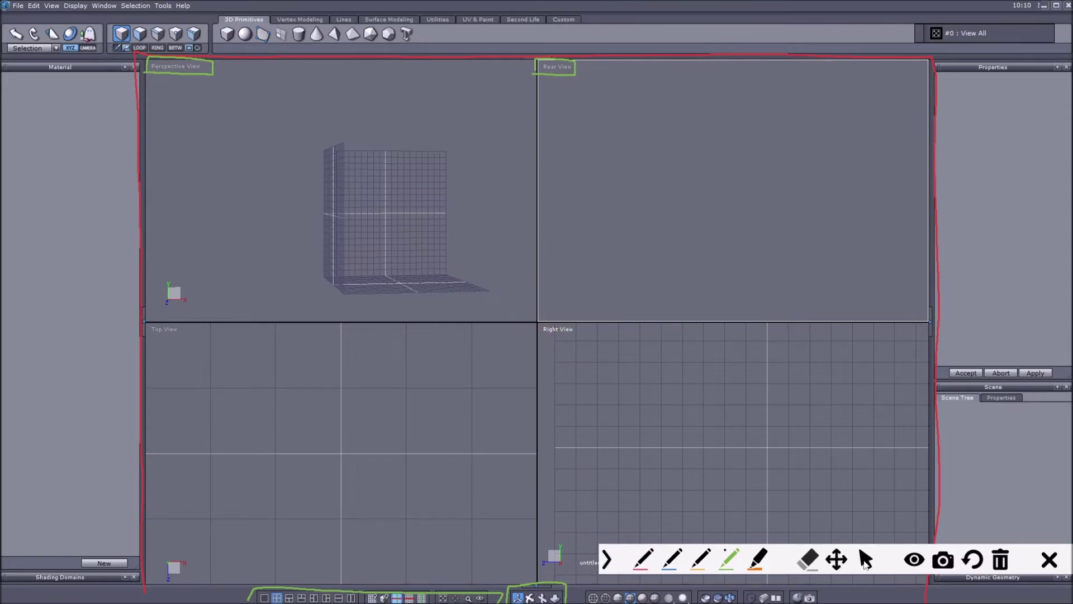
{"action": "left_click", "coordinate": [606, 559]}
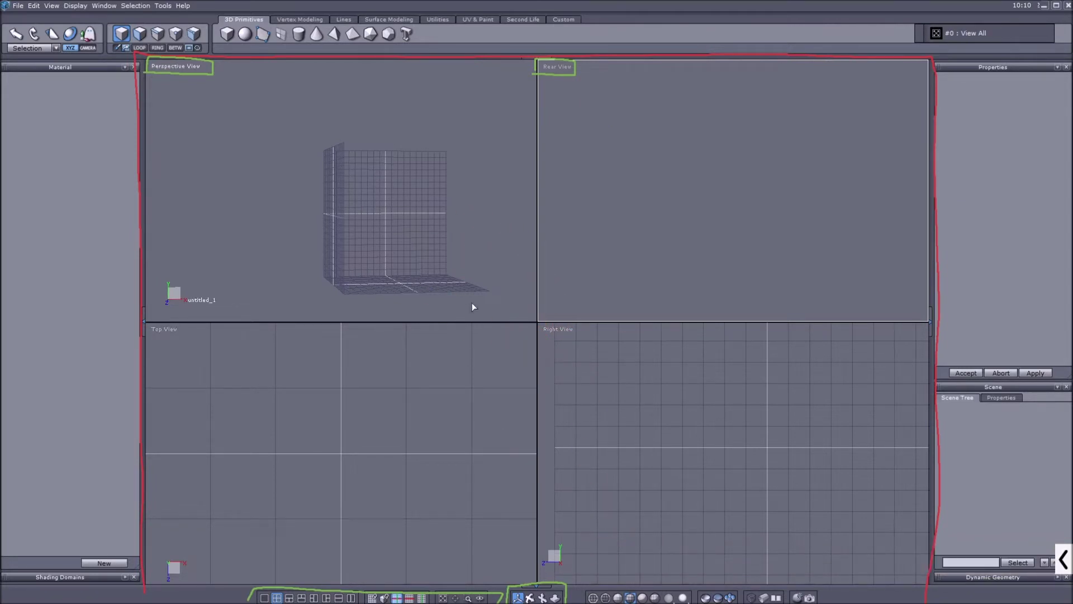
Step: Move the Perspective View and Right View grids in Pan Mode, and magnify the Right View grid in the zoom mode
{"action": "left_click", "coordinate": [543, 597]}
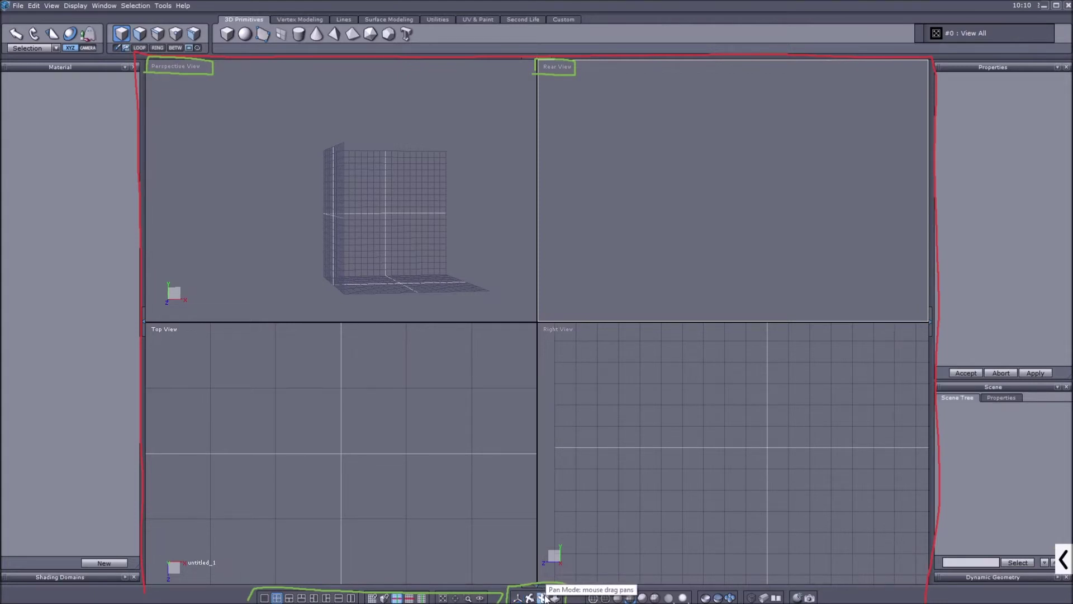
{"action": "left_click_drag", "start_coordinate": [404, 185], "coordinate": [384, 194]}
{"action": "scroll", "coordinate": [694, 434], "scroll_direction": "down", "scroll_amount": 5}
{"action": "left_click_drag", "start_coordinate": [693, 434], "coordinate": [714, 449]}
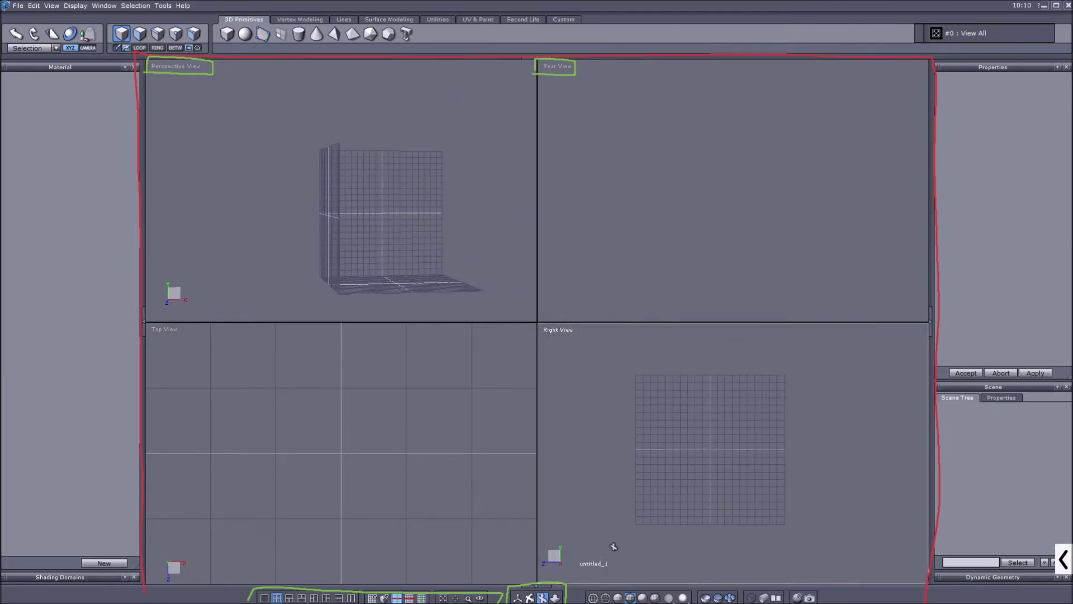
{"action": "left_click", "coordinate": [555, 598]}
{"action": "left_click_drag", "start_coordinate": [704, 505], "coordinate": [666, 450]}
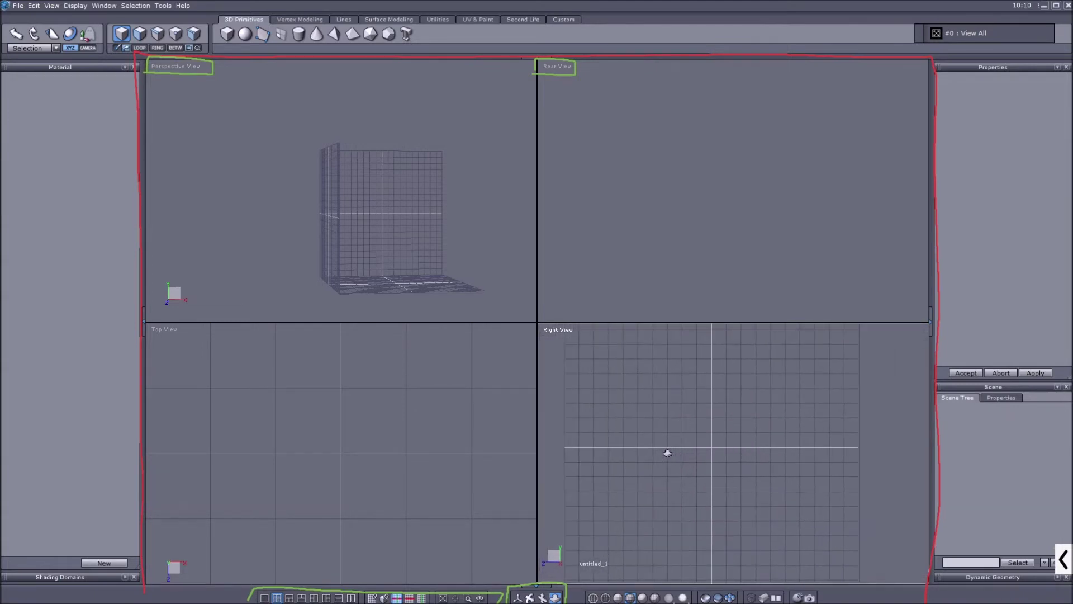
Step: Orbit the Perspective View in the rotate mode to see the three grid planes from an angle, trying it in the other viewports too
{"action": "left_click", "coordinate": [530, 598]}
{"action": "left_click_drag", "start_coordinate": [316, 247], "coordinate": [369, 213]}
{"action": "left_click", "coordinate": [362, 452]}
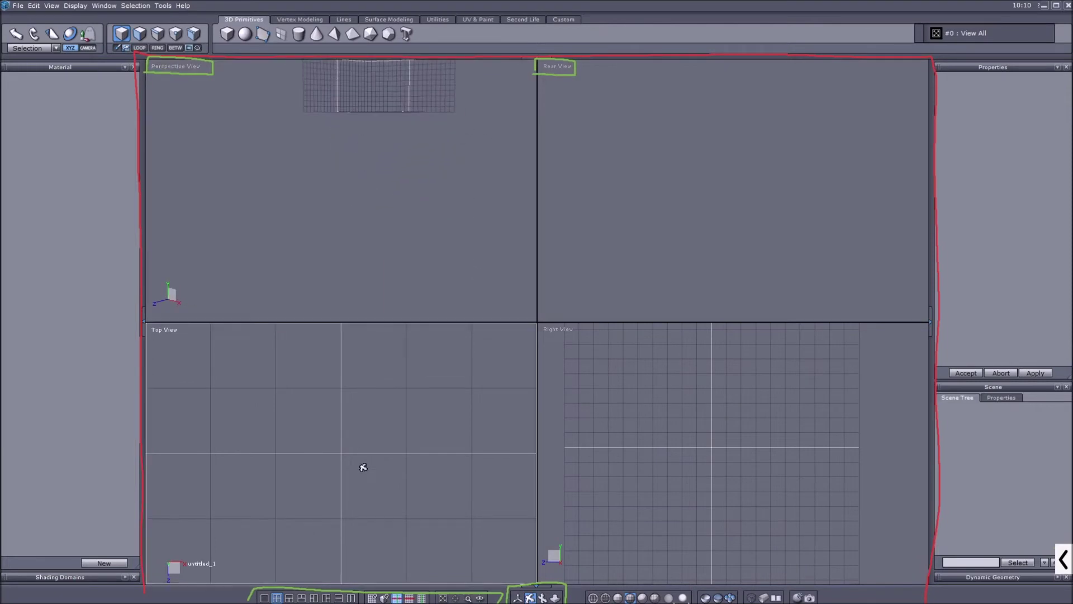
{"action": "left_click", "coordinate": [628, 237]}
{"action": "left_click", "coordinate": [733, 414]}
{"action": "left_click", "coordinate": [376, 166]}
{"action": "left_click_drag", "start_coordinate": [376, 167], "coordinate": [412, 156]}
{"action": "left_click_drag", "start_coordinate": [333, 156], "coordinate": [376, 163]}
Step: Return the mouse to Manipulator Mode and try it in the Perspective View
{"action": "left_click", "coordinate": [515, 511]}
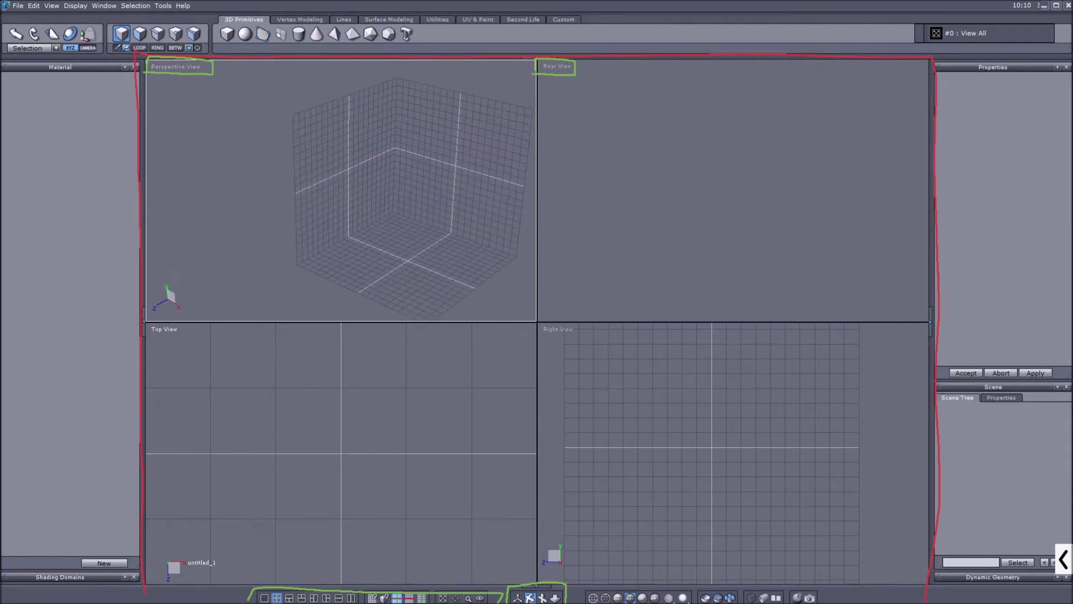
{"action": "left_click", "coordinate": [518, 598]}
{"action": "left_click", "coordinate": [379, 199]}
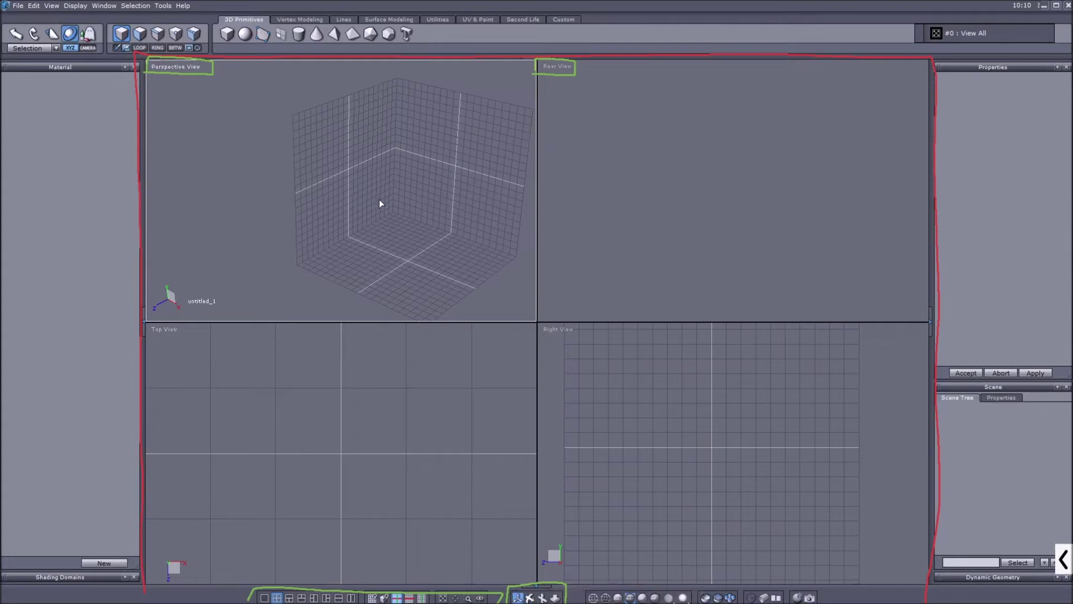
{"action": "left_click", "coordinate": [496, 574]}
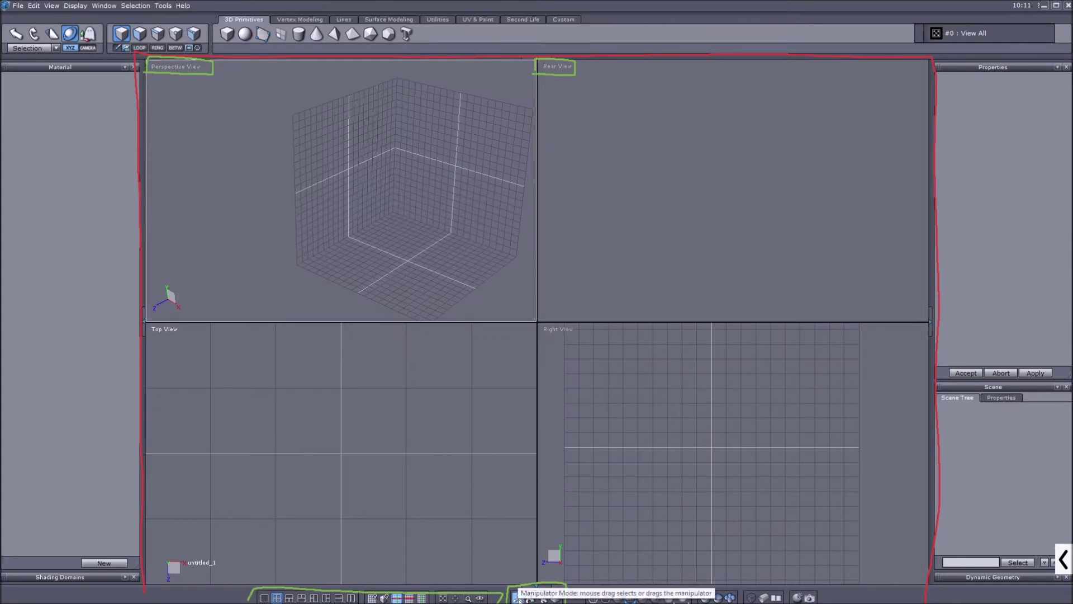
Step: Zoom the Perspective View in and out while Manipulator Mode is active
{"action": "left_click", "coordinate": [390, 309]}
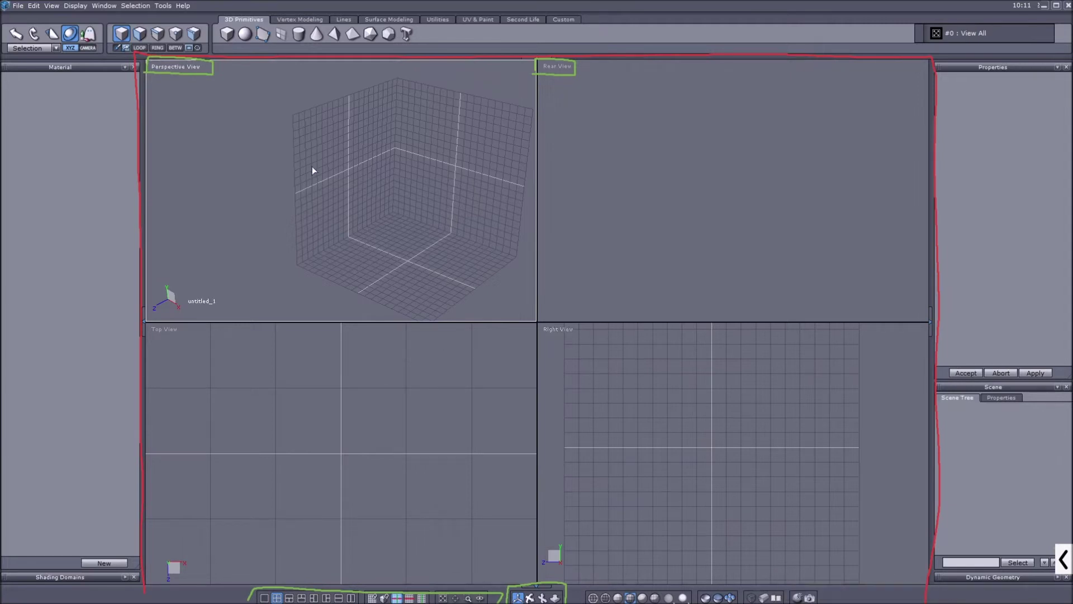
{"action": "scroll", "coordinate": [429, 206], "scroll_direction": "up", "scroll_amount": 8}
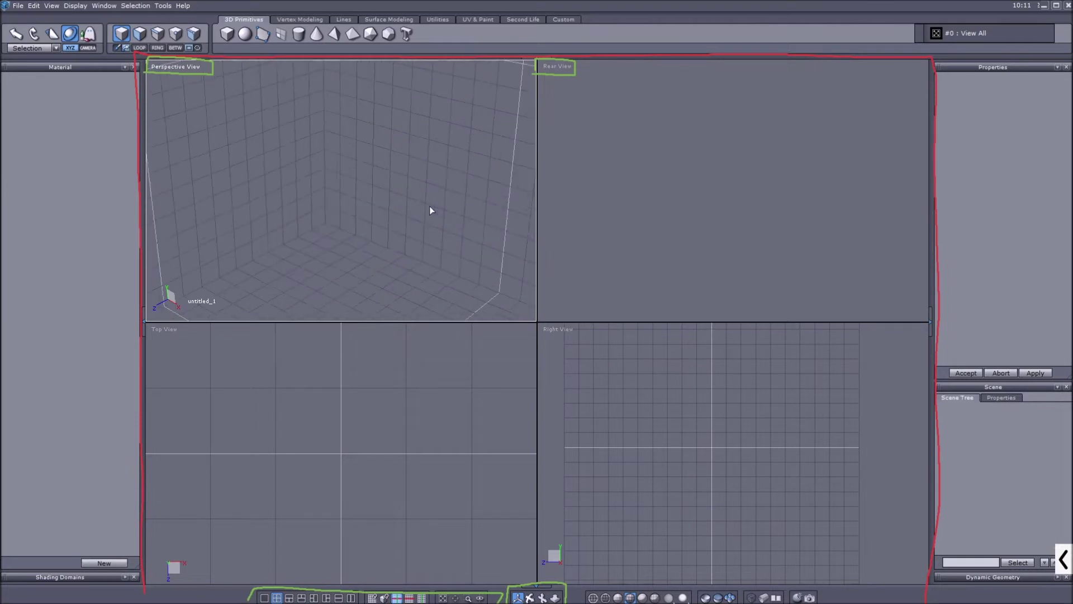
{"action": "scroll", "coordinate": [347, 197], "scroll_direction": "down", "scroll_amount": 4}
{"action": "scroll", "coordinate": [330, 218], "scroll_direction": "down", "scroll_amount": 6}
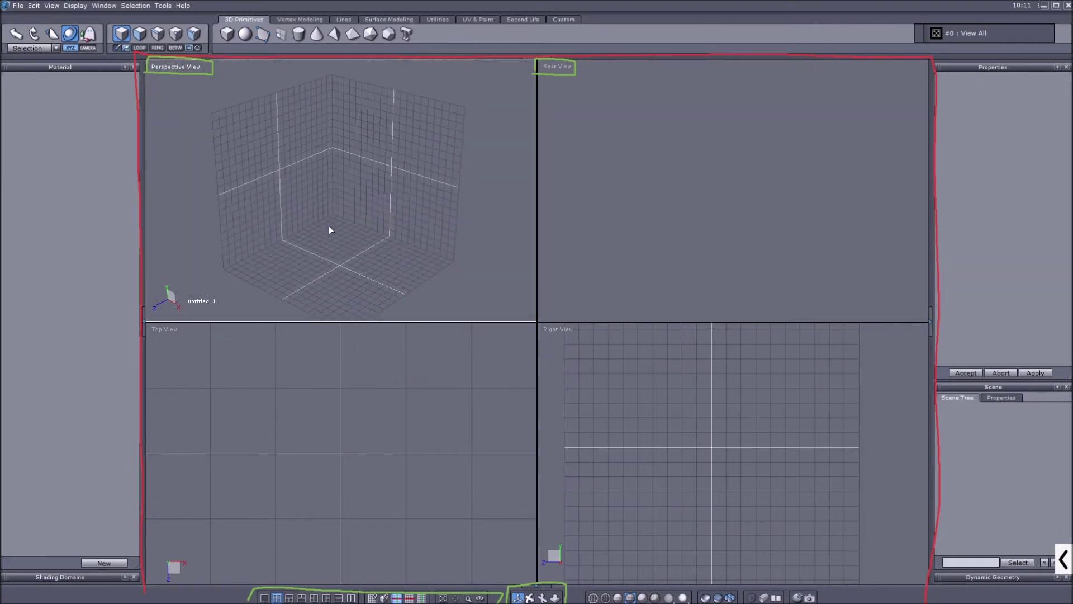
{"action": "scroll", "coordinate": [320, 230], "scroll_direction": "up", "scroll_amount": 8}
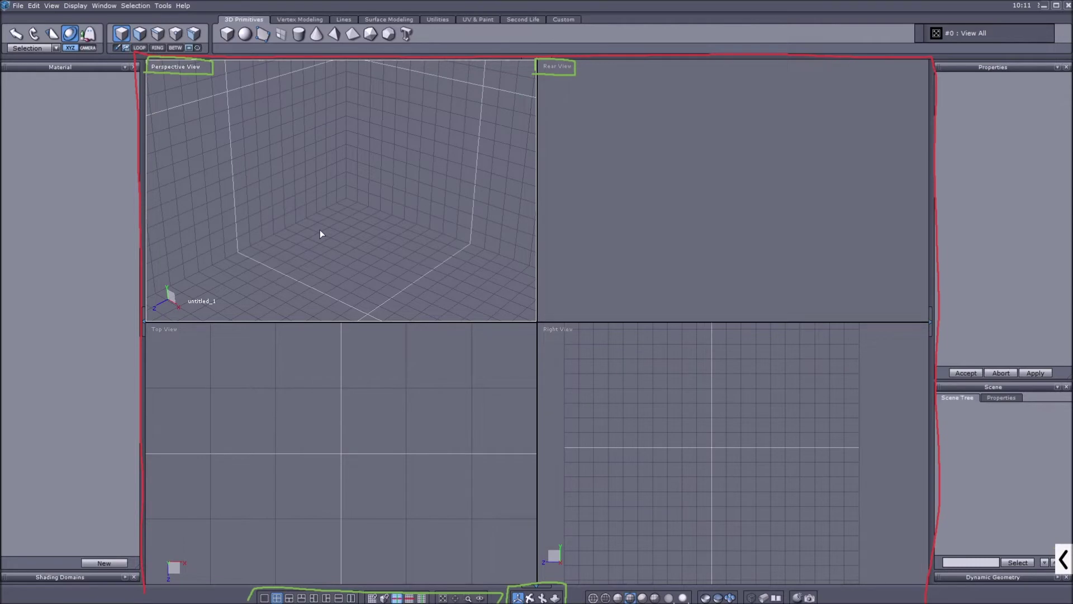
Step: Switch the Perspective View's 3D projection mode to orthographic and try zooming its grid in and out
{"action": "left_click", "coordinate": [667, 422]}
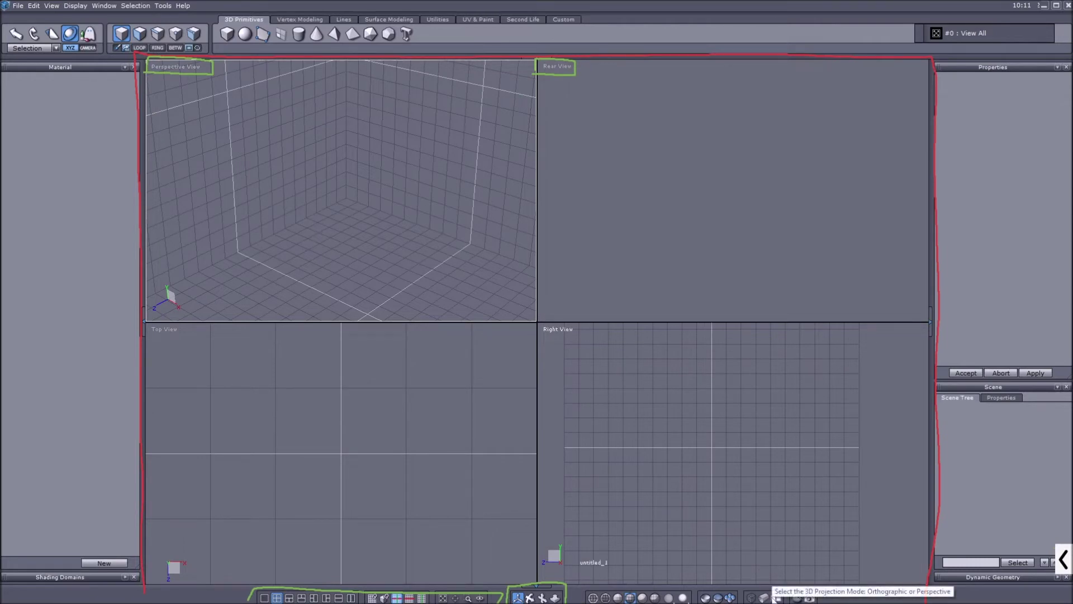
{"action": "left_click", "coordinate": [775, 596]}
{"action": "scroll", "coordinate": [383, 215], "scroll_direction": "down", "scroll_amount": 3}
{"action": "scroll", "coordinate": [384, 216], "scroll_direction": "up", "scroll_amount": 1}
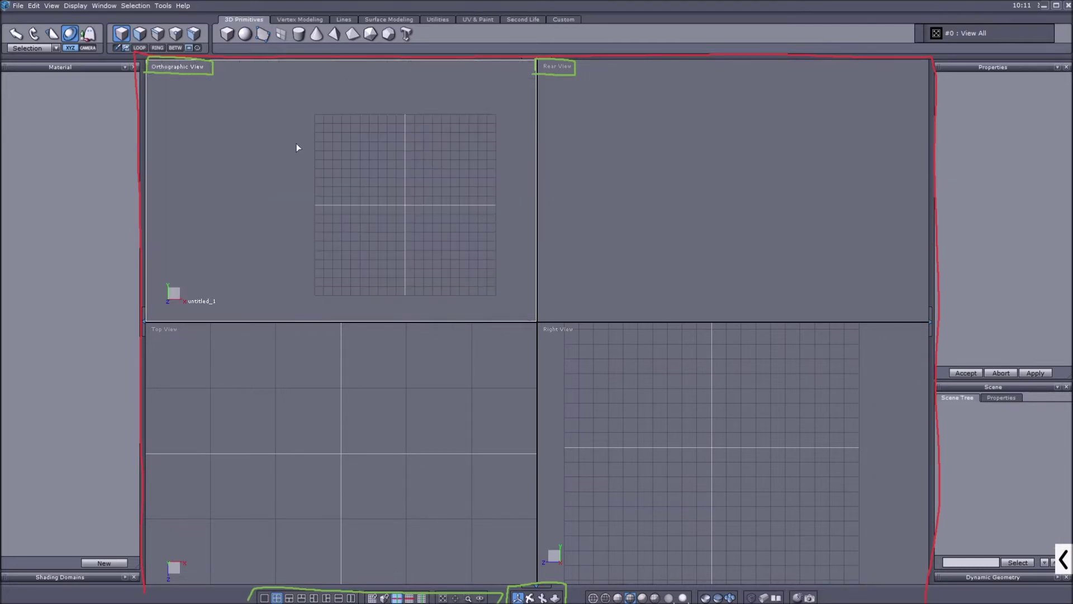
{"action": "left_click", "coordinate": [171, 66]}
{"action": "left_click", "coordinate": [172, 65]}
{"action": "left_click", "coordinate": [172, 64]}
{"action": "left_click", "coordinate": [172, 64]}
{"action": "scroll", "coordinate": [439, 218], "scroll_direction": "up", "scroll_amount": 3}
{"action": "scroll", "coordinate": [359, 203], "scroll_direction": "down", "scroll_amount": 4}
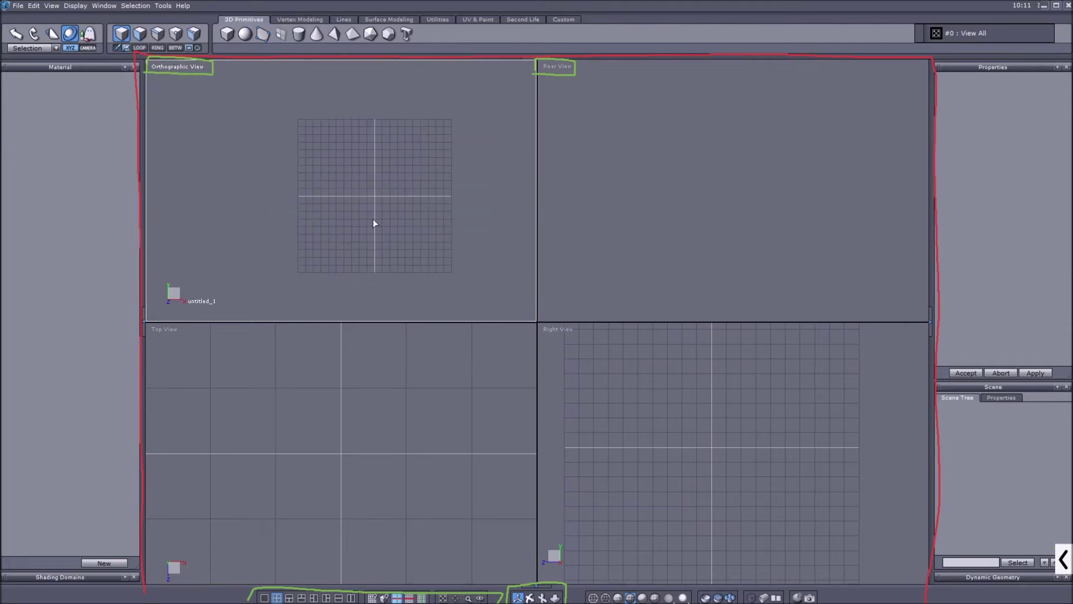
Step: Orbit the Orthographic View in the rotate mode to show all three grid planes, and return to Manipulator Mode
{"action": "left_click", "coordinate": [529, 598]}
{"action": "mouse_move", "coordinate": [394, 218]}
{"action": "left_mouse_down"}
{"action": "mouse_move", "coordinate": [383, 256]}
{"action": "mouse_move", "coordinate": [391, 199]}
{"action": "mouse_move", "coordinate": [358, 241]}
{"action": "mouse_move", "coordinate": [294, 223]}
{"action": "mouse_move", "coordinate": [371, 240]}
{"action": "mouse_move", "coordinate": [340, 280]}
{"action": "mouse_move", "coordinate": [300, 219]}
{"action": "mouse_move", "coordinate": [337, 242]}
{"action": "mouse_move", "coordinate": [360, 218]}
{"action": "mouse_move", "coordinate": [367, 185]}
{"action": "mouse_move", "coordinate": [391, 199]}
{"action": "left_mouse_up"}
{"action": "scroll", "coordinate": [387, 209], "scroll_direction": "up", "scroll_amount": 2}
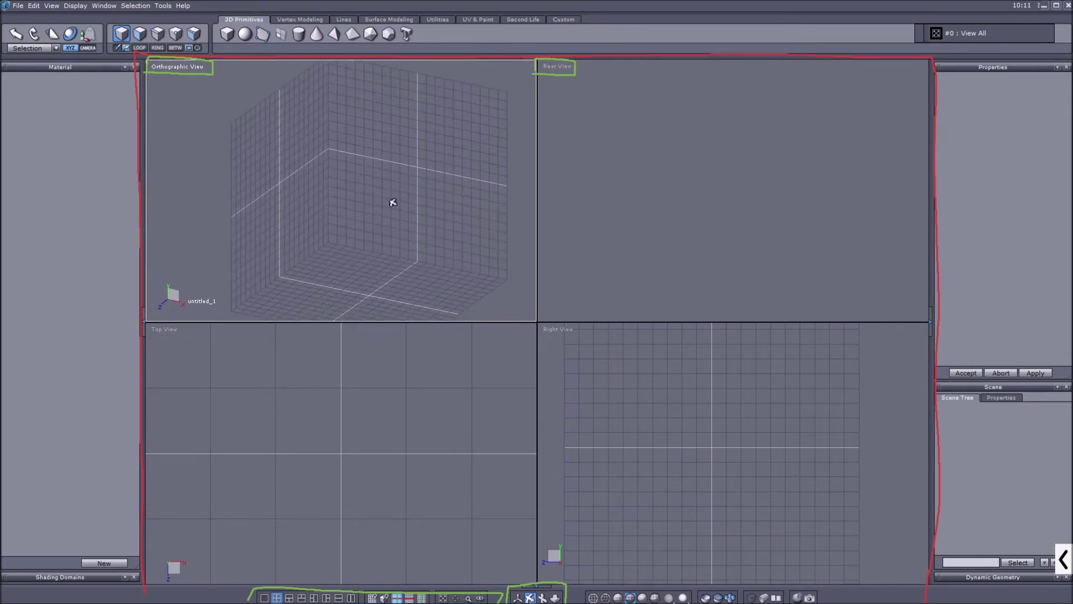
{"action": "left_click", "coordinate": [517, 598]}
{"action": "scroll", "coordinate": [369, 219], "scroll_direction": "up", "scroll_amount": 2}
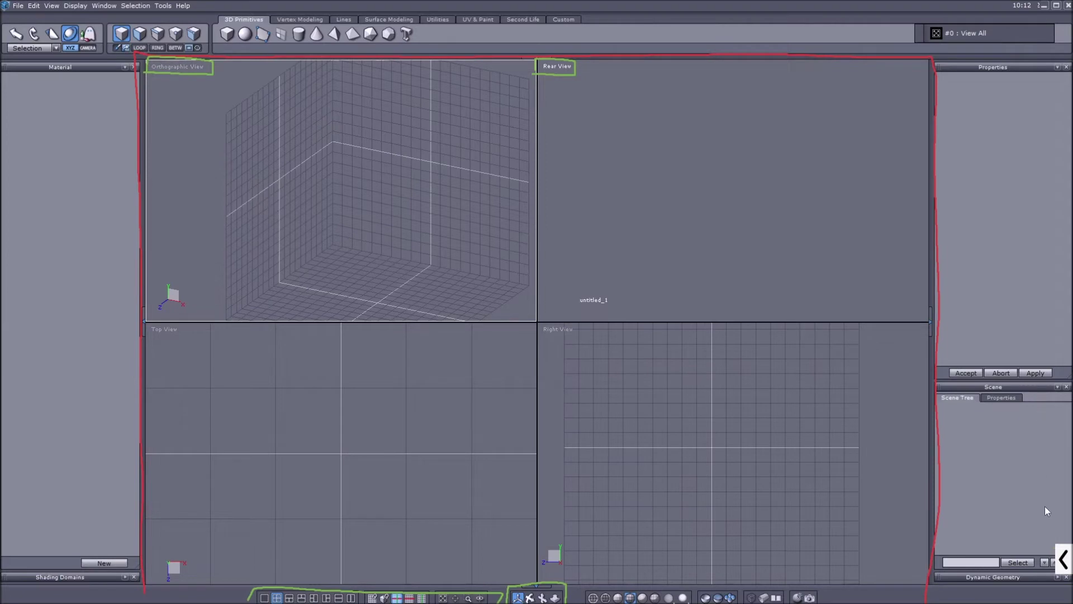
Step: Clear all existing annotations, outline the Material and Shading Domains column in red, and put the pen away
{"action": "left_click", "coordinate": [1063, 558]}
{"action": "left_click", "coordinate": [1001, 559]}
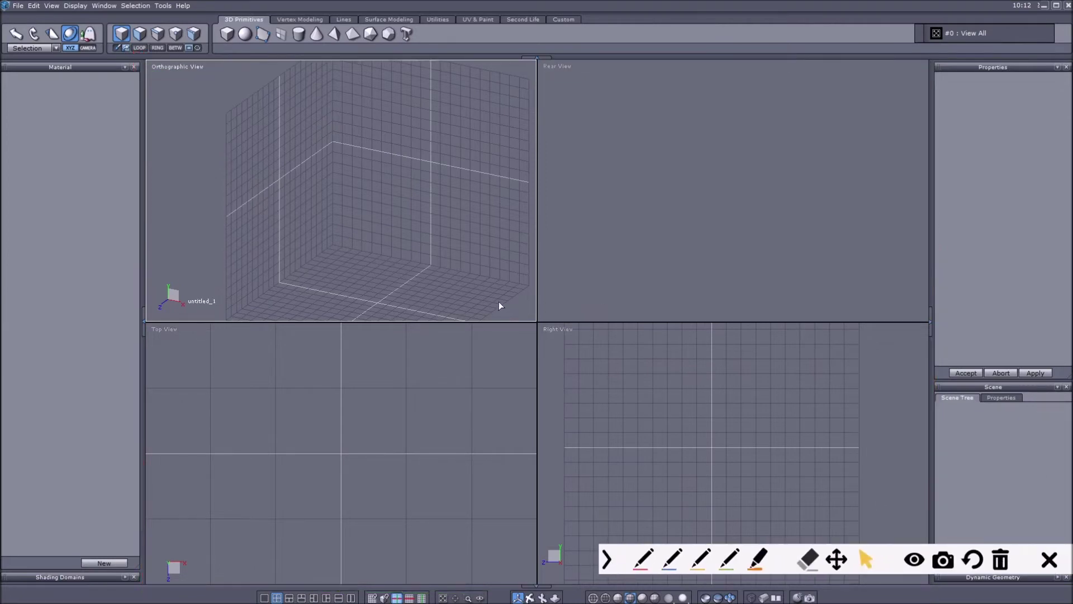
{"action": "left_click", "coordinate": [650, 566]}
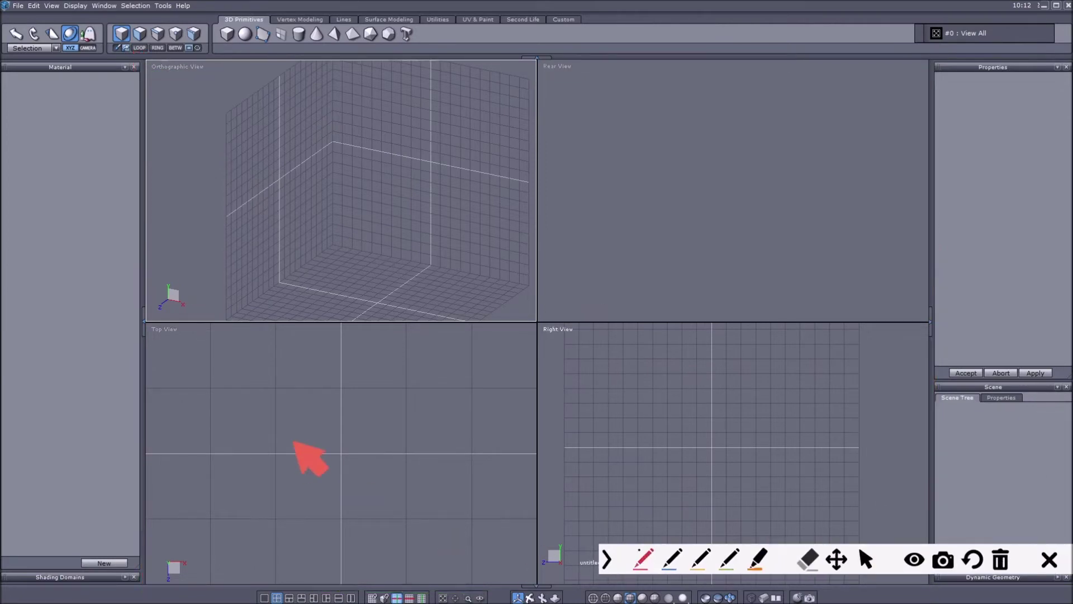
{"action": "mouse_move", "coordinate": [142, 578]}
{"action": "left_mouse_down"}
{"action": "mouse_move", "coordinate": [136, 52]}
{"action": "mouse_move", "coordinate": [4, 58]}
{"action": "left_mouse_up"}
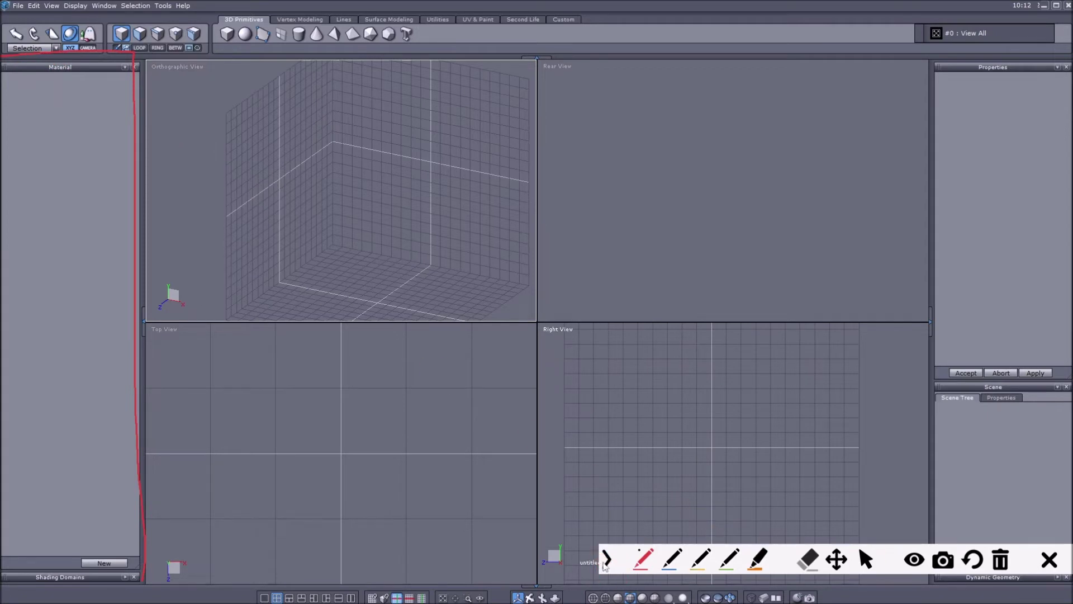
{"action": "left_click", "coordinate": [604, 558]}
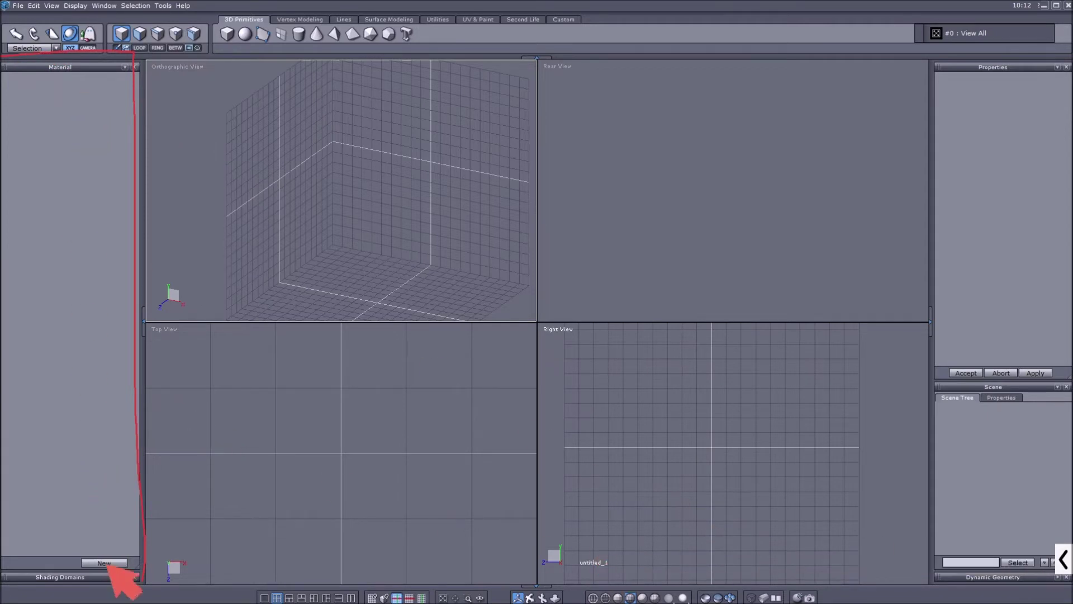
{"action": "left_click", "coordinate": [1062, 559]}
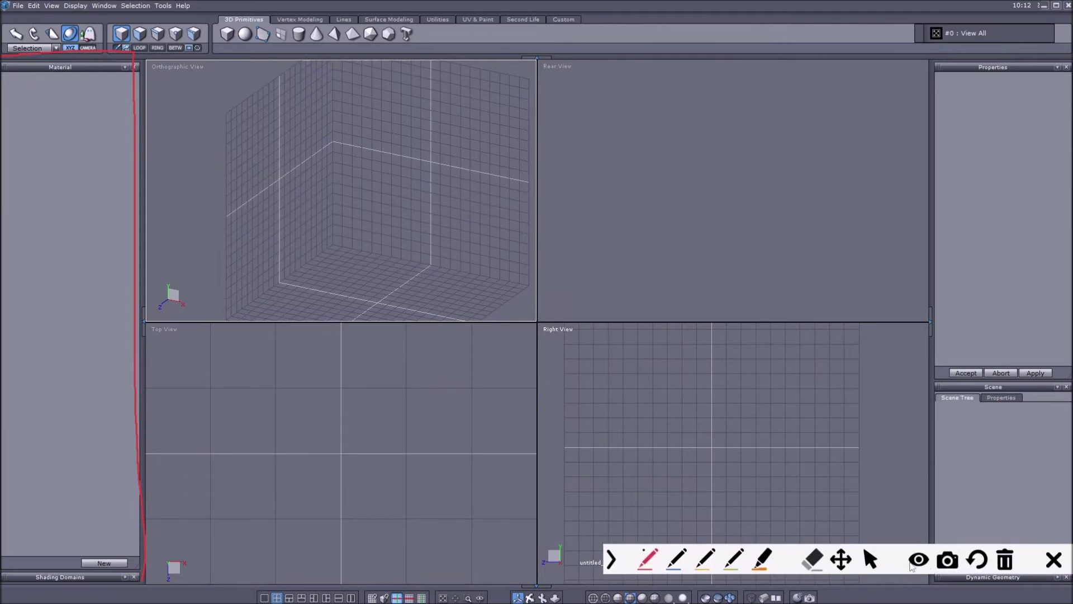
{"action": "left_click", "coordinate": [608, 560]}
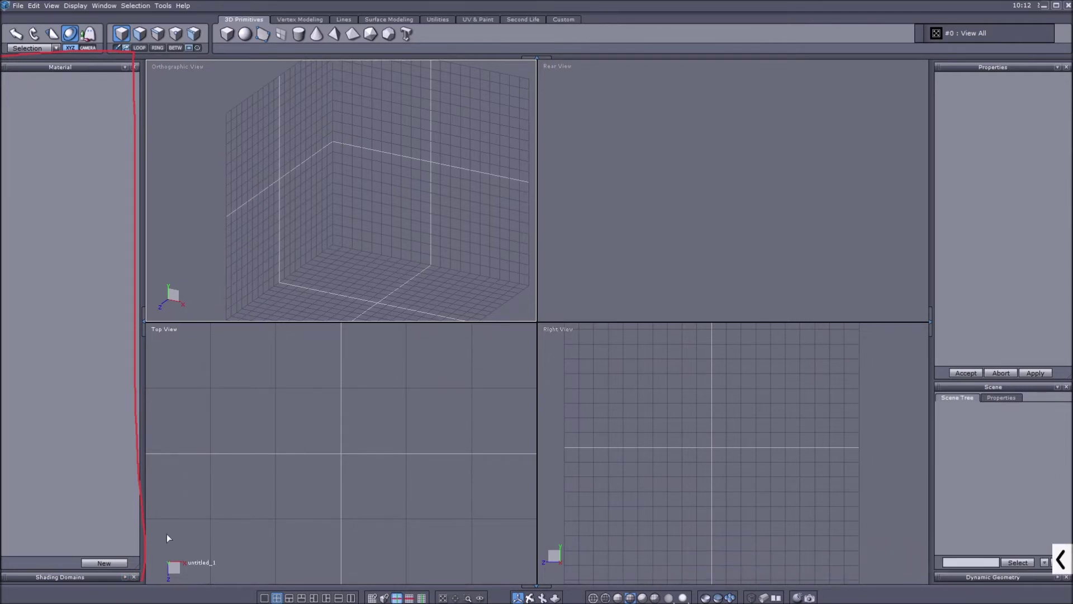
Step: Try expanding and collapsing the Shading Domains and Material panels, leaving Material expanded and Shading Domains collapsed
{"action": "left_click", "coordinate": [125, 577]}
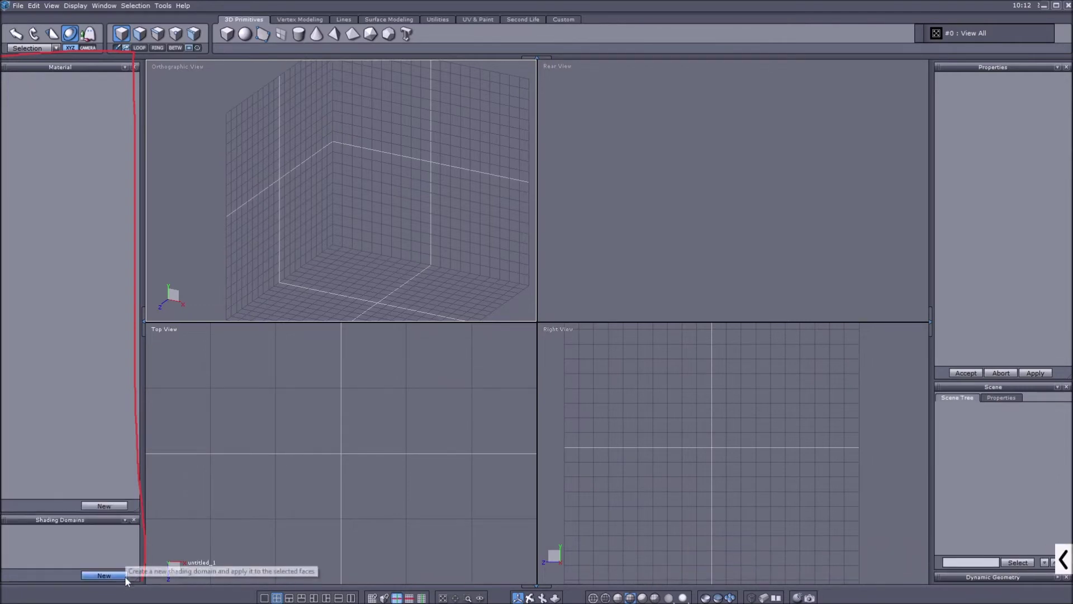
{"action": "left_click", "coordinate": [124, 520]}
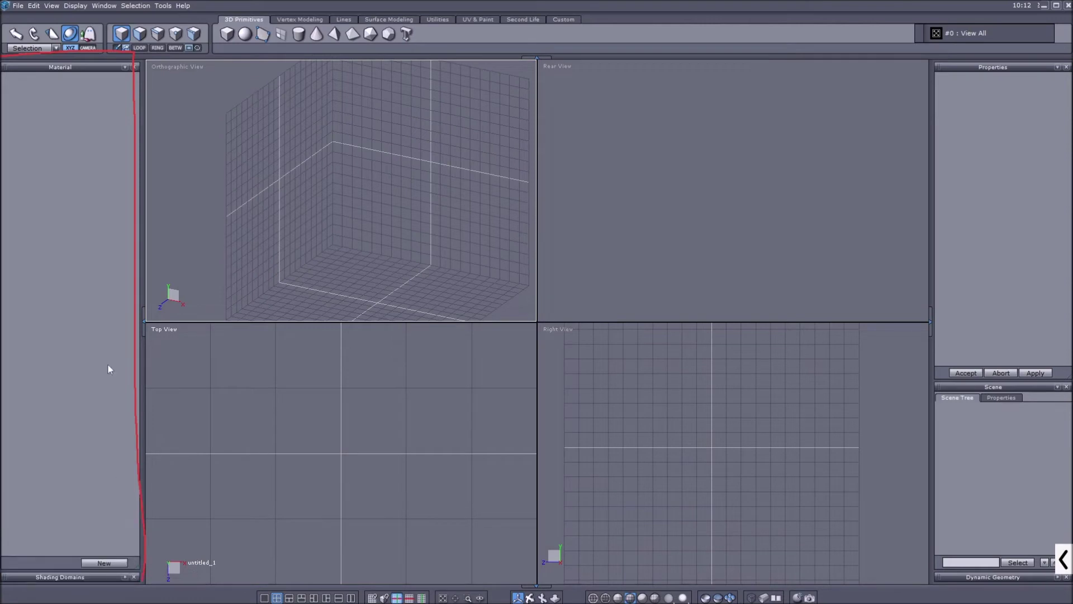
{"action": "left_click", "coordinate": [125, 68]}
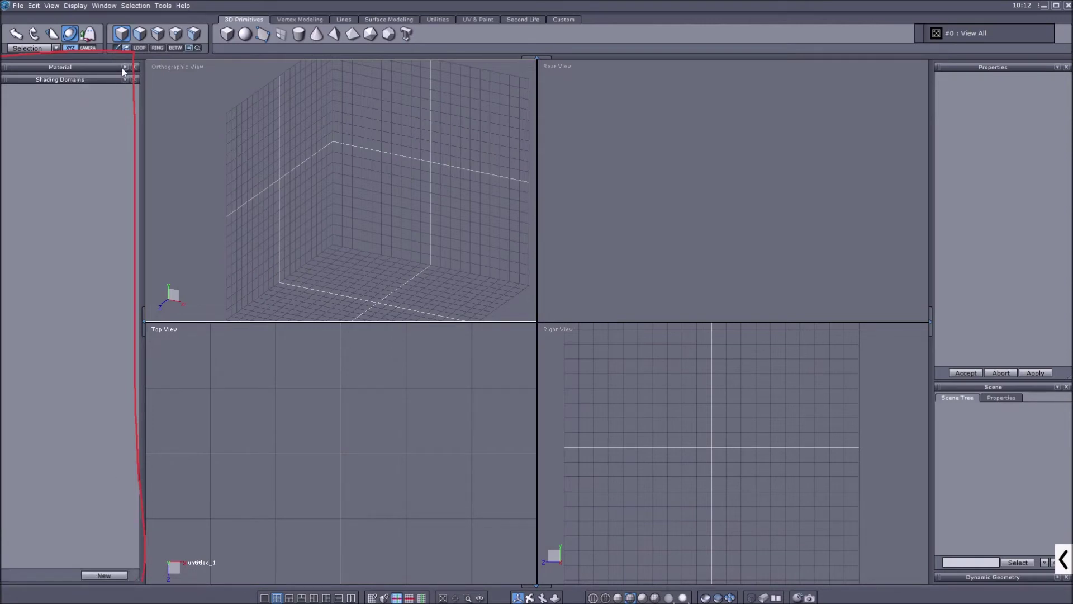
{"action": "left_click", "coordinate": [124, 68]}
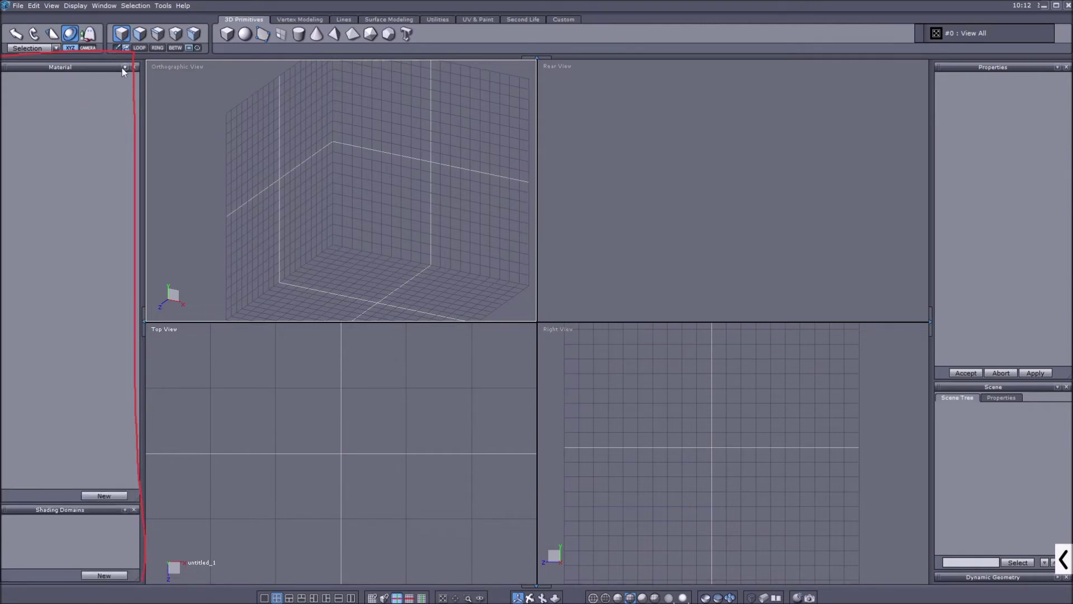
{"action": "left_click", "coordinate": [125, 510]}
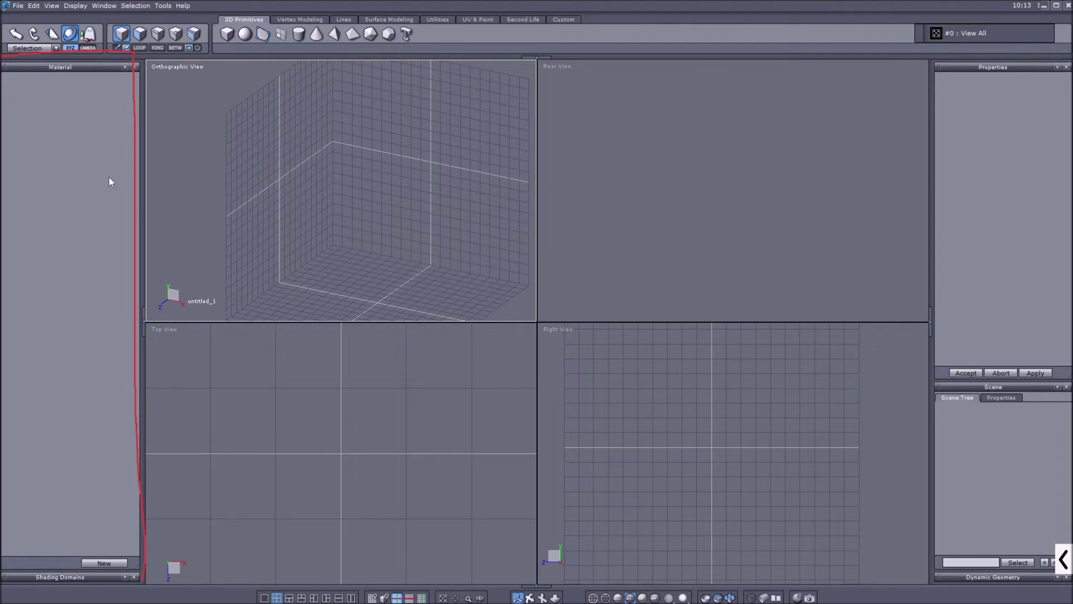
Step: Erase the red outline around the Material column, and box the manipulator and selection tools in red instead
{"action": "left_click", "coordinate": [1062, 559]}
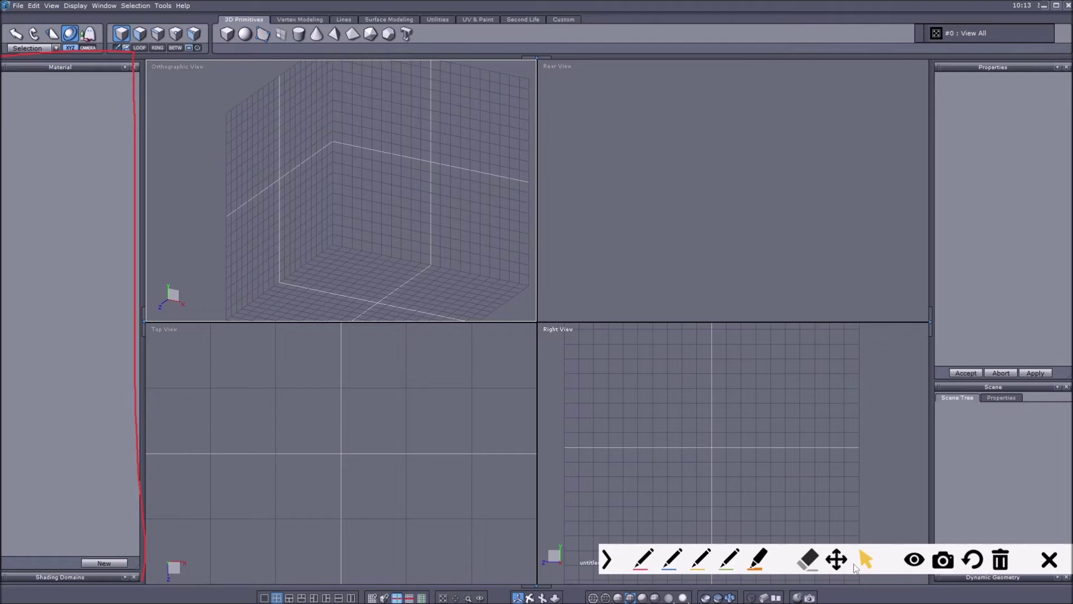
{"action": "left_click", "coordinate": [814, 567]}
{"action": "left_click", "coordinate": [140, 382]}
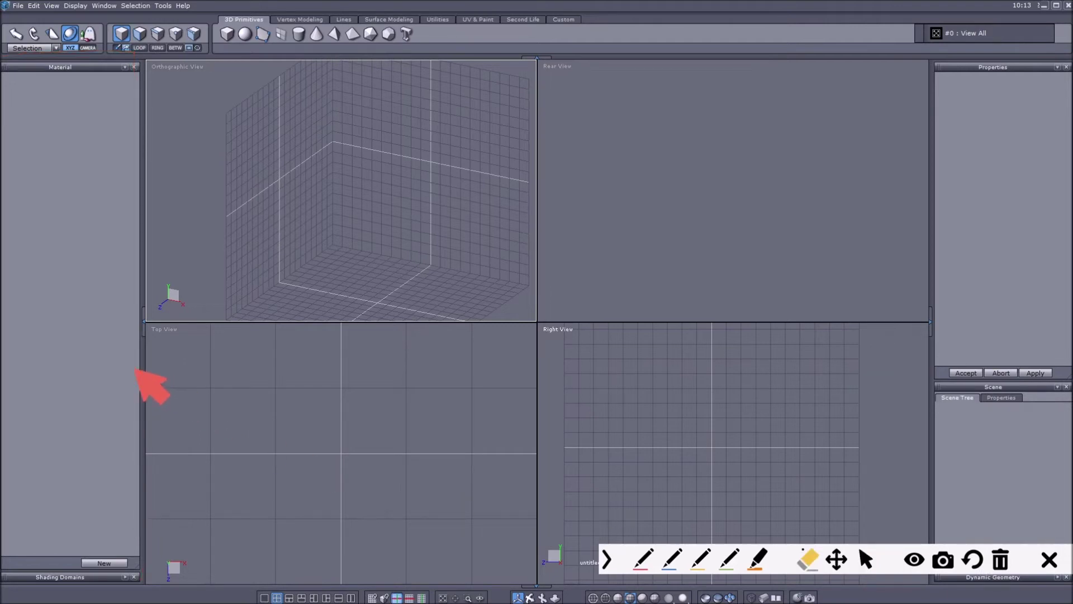
{"action": "left_click", "coordinate": [866, 559]}
{"action": "left_click", "coordinate": [641, 559]}
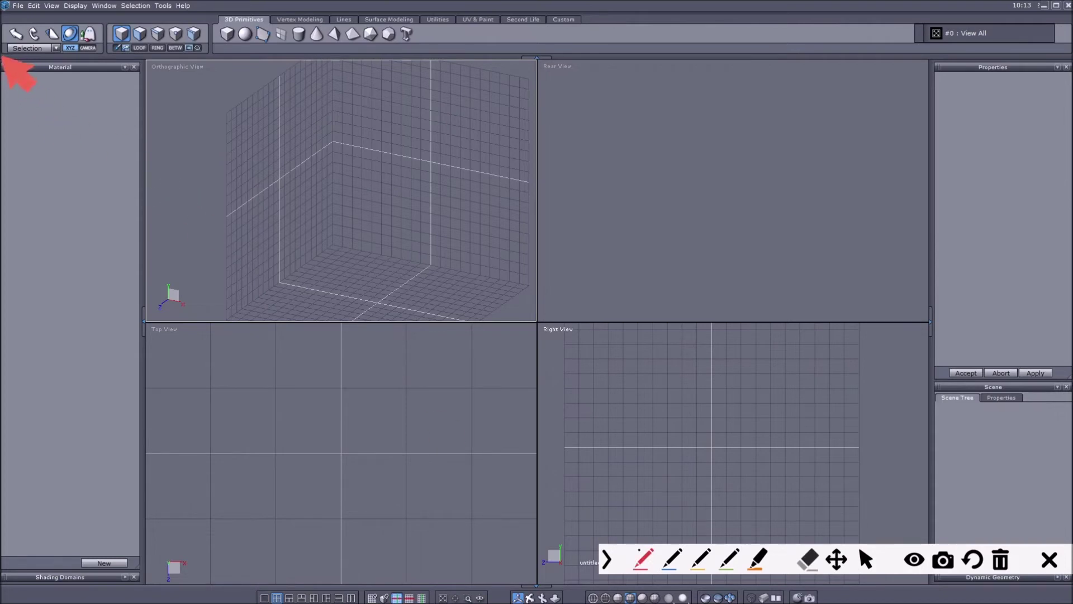
{"action": "mouse_move", "coordinate": [12, 58]}
{"action": "left_mouse_down"}
{"action": "mouse_move", "coordinate": [217, 56]}
{"action": "mouse_move", "coordinate": [216, 21]}
{"action": "mouse_move", "coordinate": [72, 20]}
{"action": "left_mouse_up"}
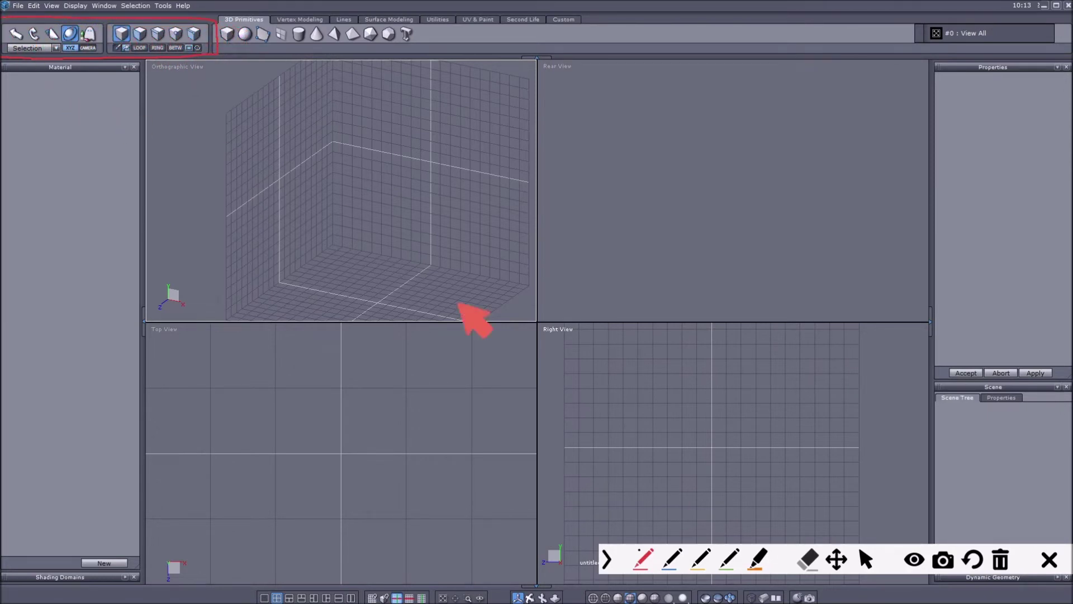
{"action": "left_click", "coordinate": [866, 560]}
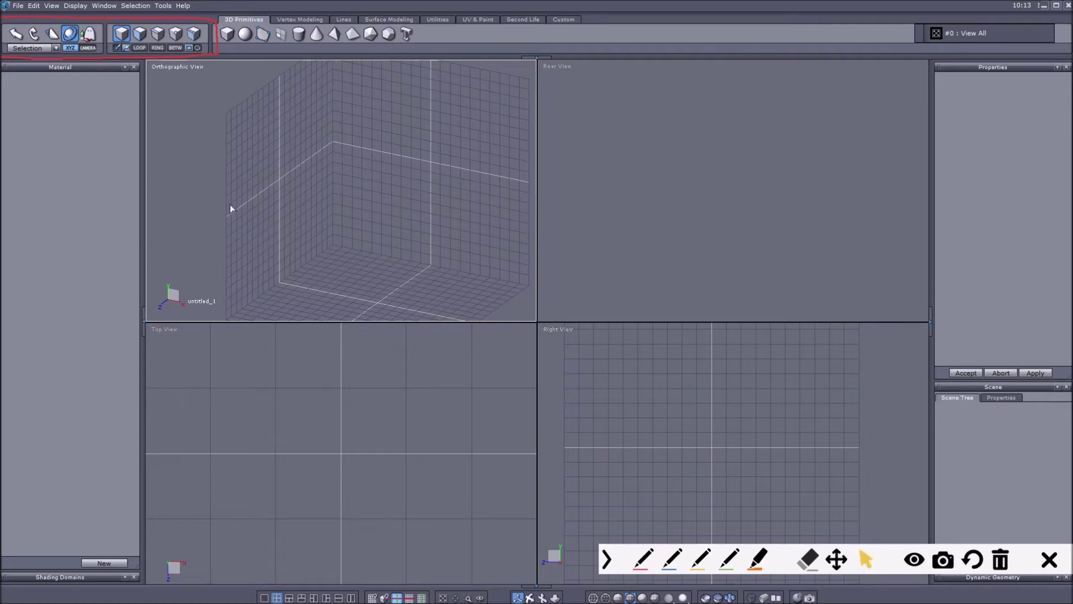
Step: Create a cube about 24.8 units per side in the Orthographic View and shift it along X with the Translate Manipulator
{"action": "left_click", "coordinate": [16, 35]}
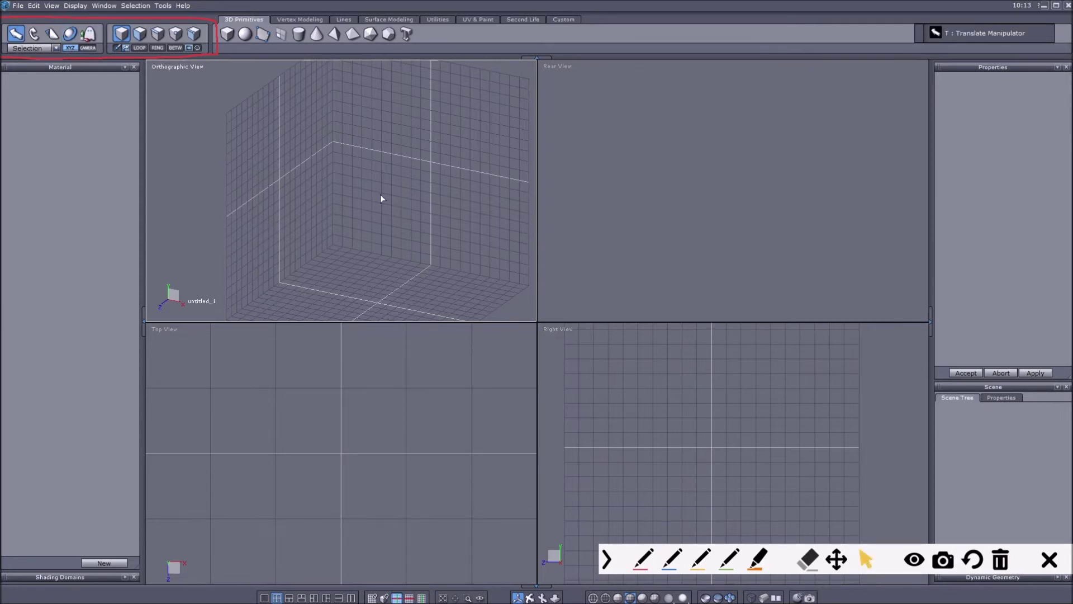
{"action": "left_click", "coordinate": [227, 34]}
{"action": "left_click_drag", "start_coordinate": [355, 186], "coordinate": [401, 221]}
{"action": "left_click", "coordinate": [403, 219]}
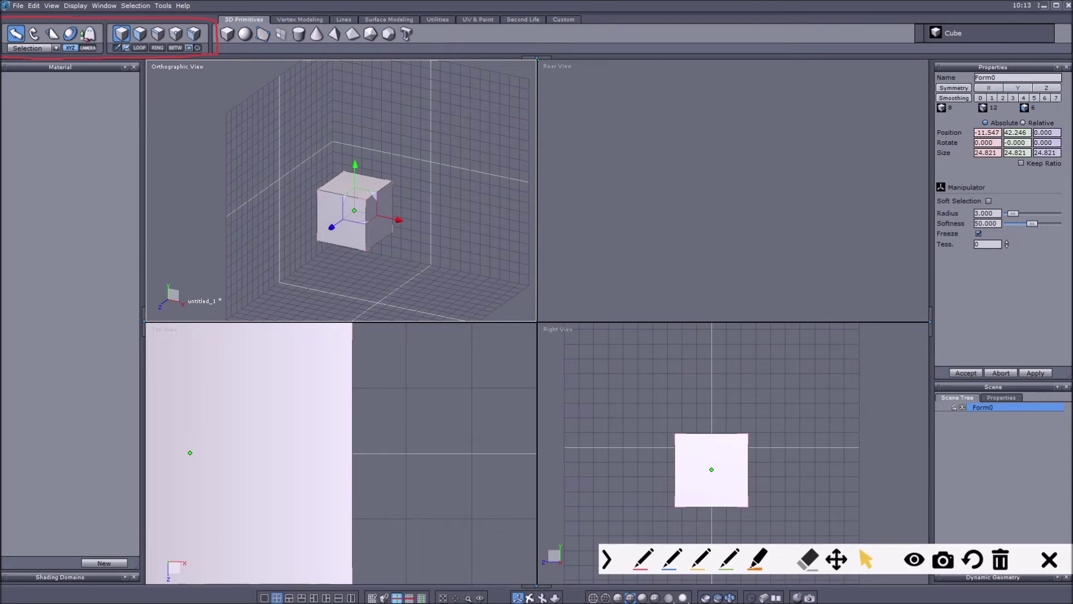
{"action": "left_click", "coordinate": [21, 37]}
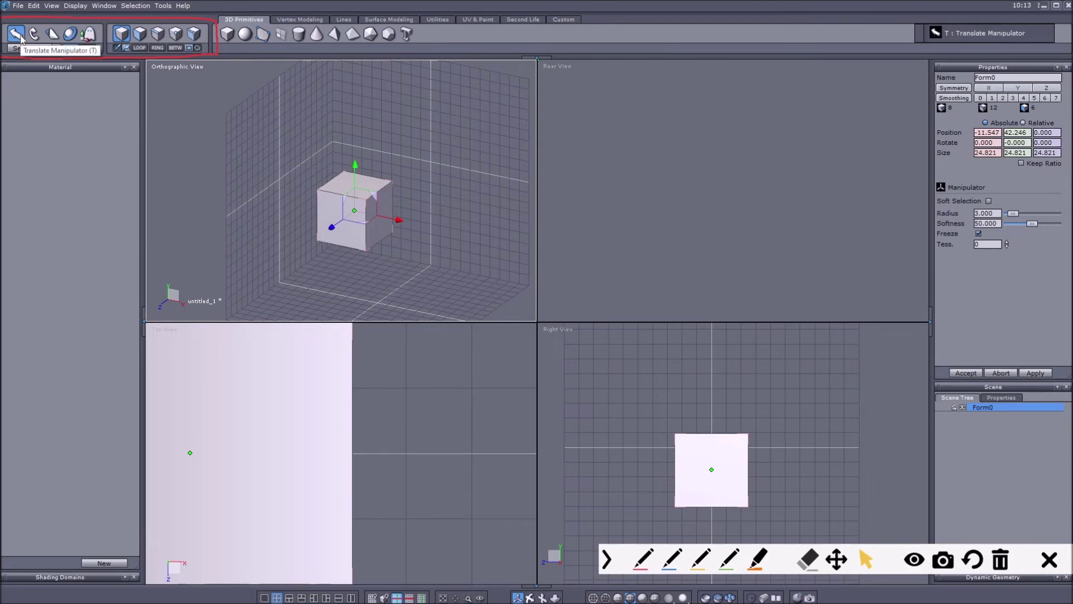
{"action": "mouse_move", "coordinate": [395, 221]}
{"action": "left_mouse_down"}
{"action": "mouse_move", "coordinate": [536, 250]}
{"action": "mouse_move", "coordinate": [400, 237]}
{"action": "left_mouse_up"}
Step: Rotate the cube about Z to about -47.8 degrees and enlarge it slightly with the Scale Manipulator
{"action": "left_click", "coordinate": [34, 34]}
{"action": "left_click_drag", "start_coordinate": [382, 178], "coordinate": [196, 131]}
{"action": "left_click", "coordinate": [52, 33]}
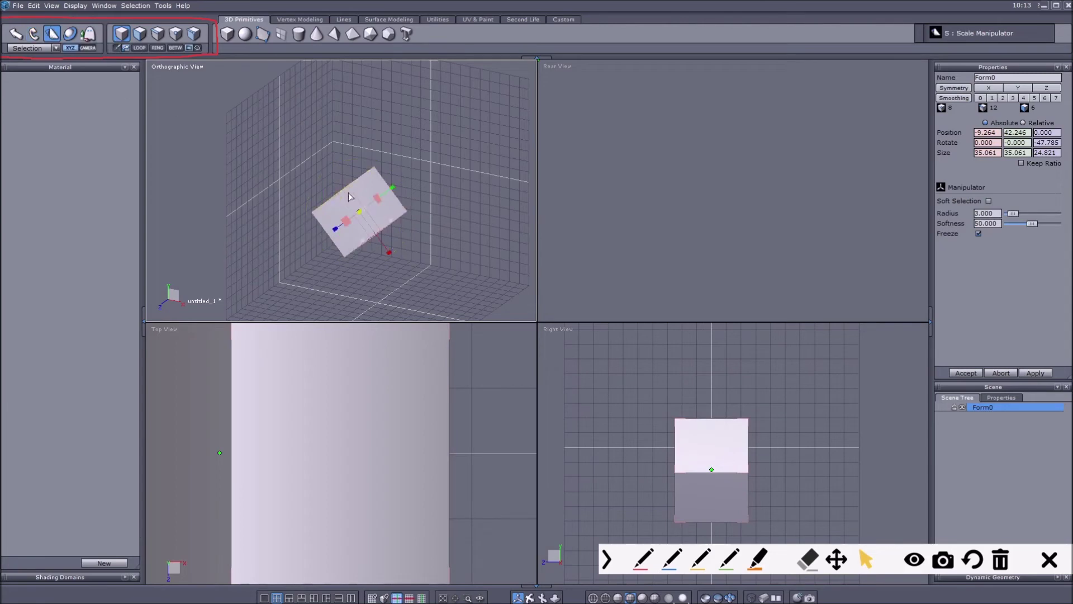
{"action": "mouse_move", "coordinate": [393, 188]}
{"action": "left_mouse_down"}
{"action": "mouse_move", "coordinate": [462, 175]}
{"action": "mouse_move", "coordinate": [391, 184]}
{"action": "mouse_move", "coordinate": [404, 188]}
{"action": "left_mouse_up"}
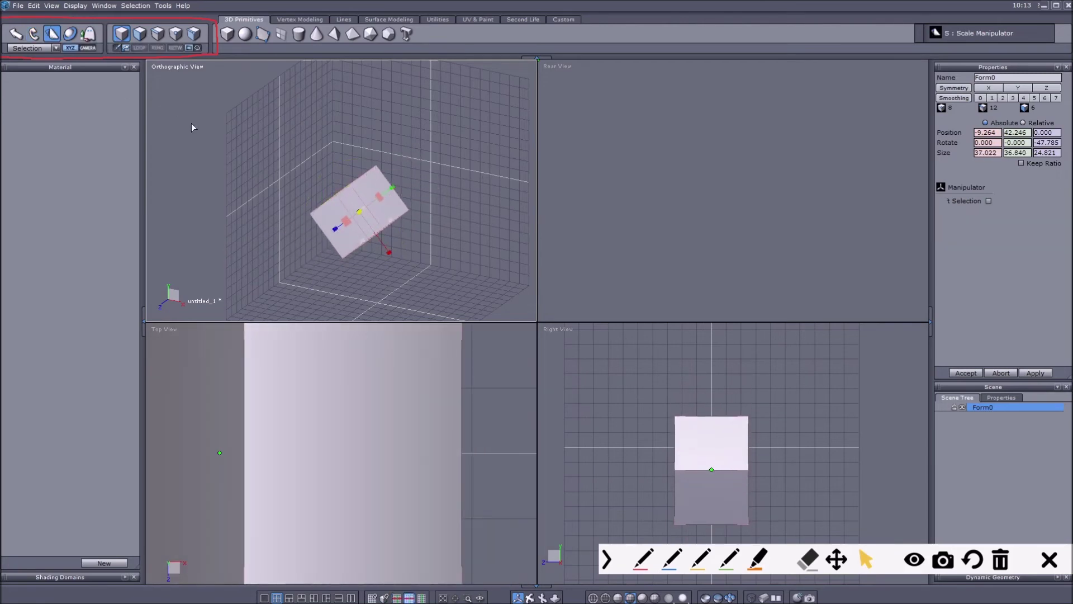
Step: With the Universal Manipulator, move the cube to about X 10, Y 59.7, and adjust its rotation to about -10.5, -1.3, -5.1 degrees and its size
{"action": "left_click", "coordinate": [69, 35]}
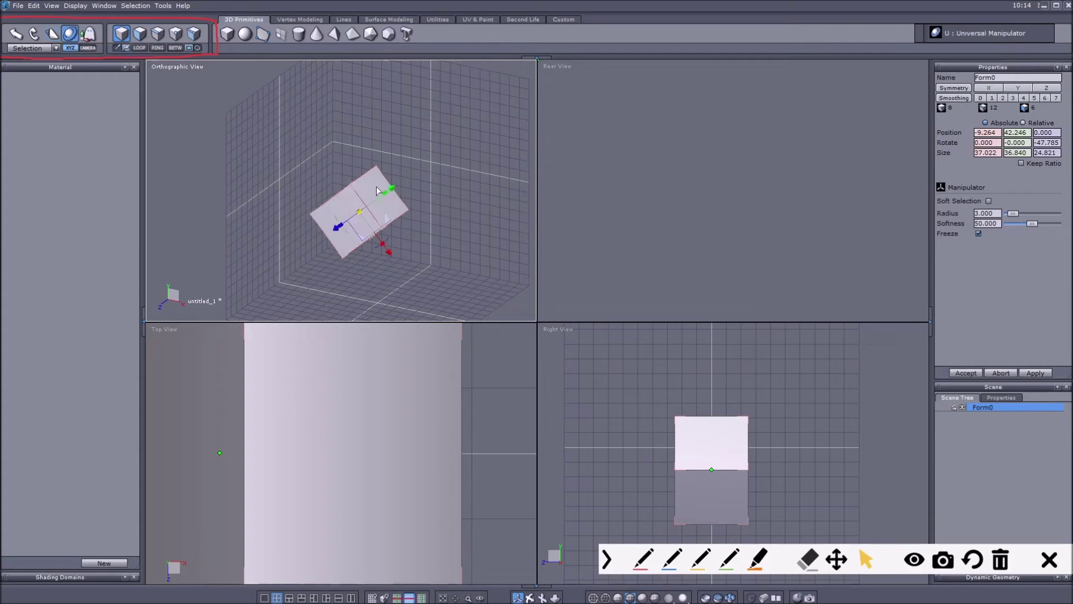
{"action": "left_click_drag", "start_coordinate": [405, 187], "coordinate": [436, 191]}
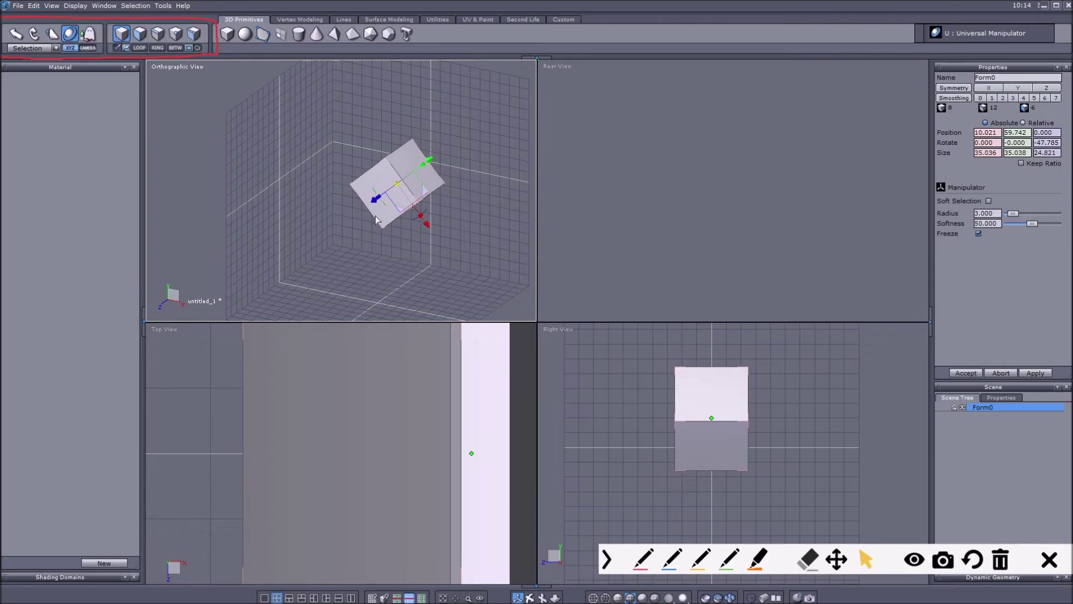
{"action": "left_click_drag", "start_coordinate": [423, 222], "coordinate": [498, 232]}
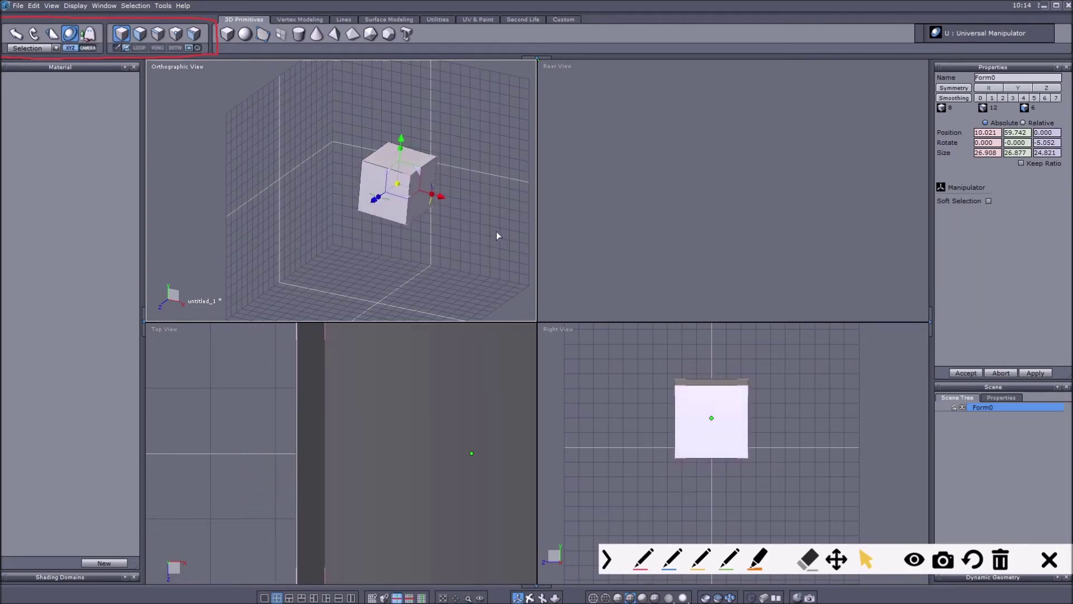
{"action": "left_click_drag", "start_coordinate": [390, 206], "coordinate": [365, 232]}
{"action": "left_click_drag", "start_coordinate": [395, 155], "coordinate": [400, 150]}
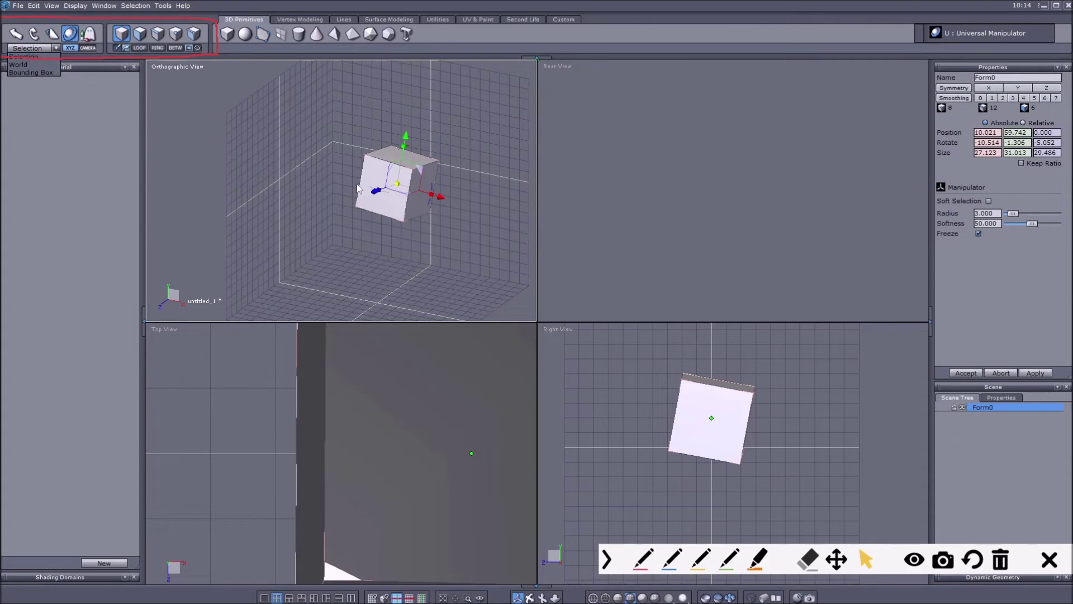
Step: Set the manipulator's reference orientation to World
{"action": "left_click", "coordinate": [18, 65]}
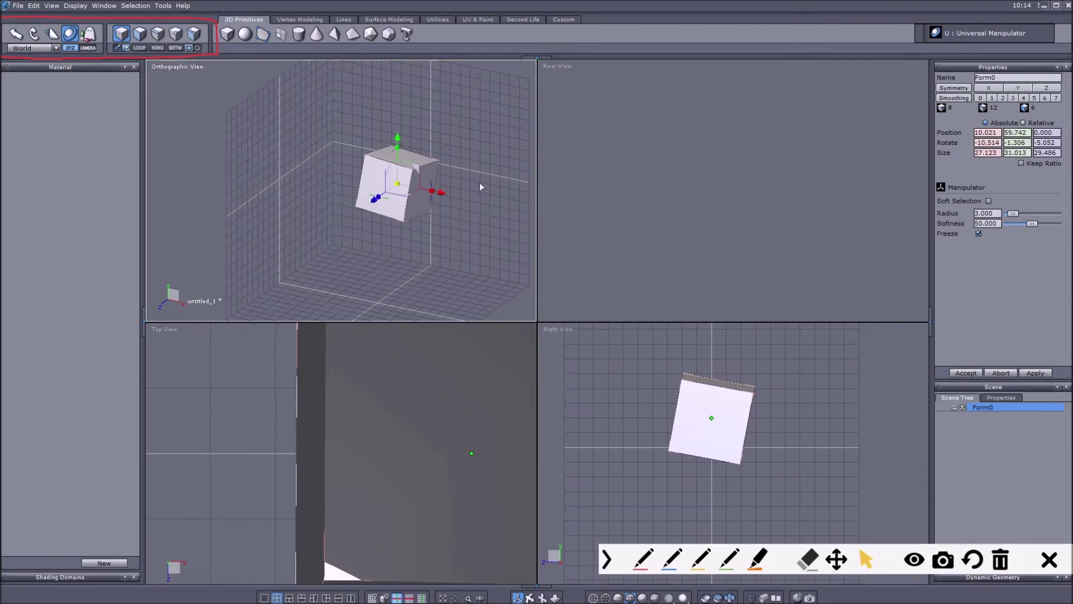
Step: Keep the World reference orientation and move the whole cube to about X 17.6, Y 64.2, Z 24.6
{"action": "left_click", "coordinate": [45, 50]}
{"action": "left_click", "coordinate": [56, 63]}
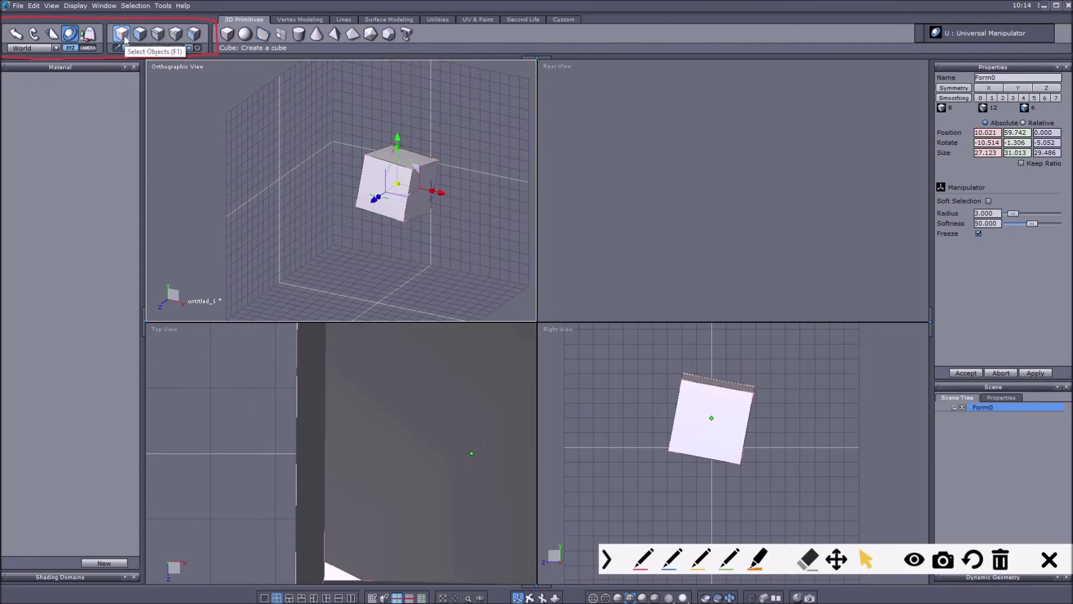
{"action": "left_click_drag", "start_coordinate": [408, 168], "coordinate": [400, 209]}
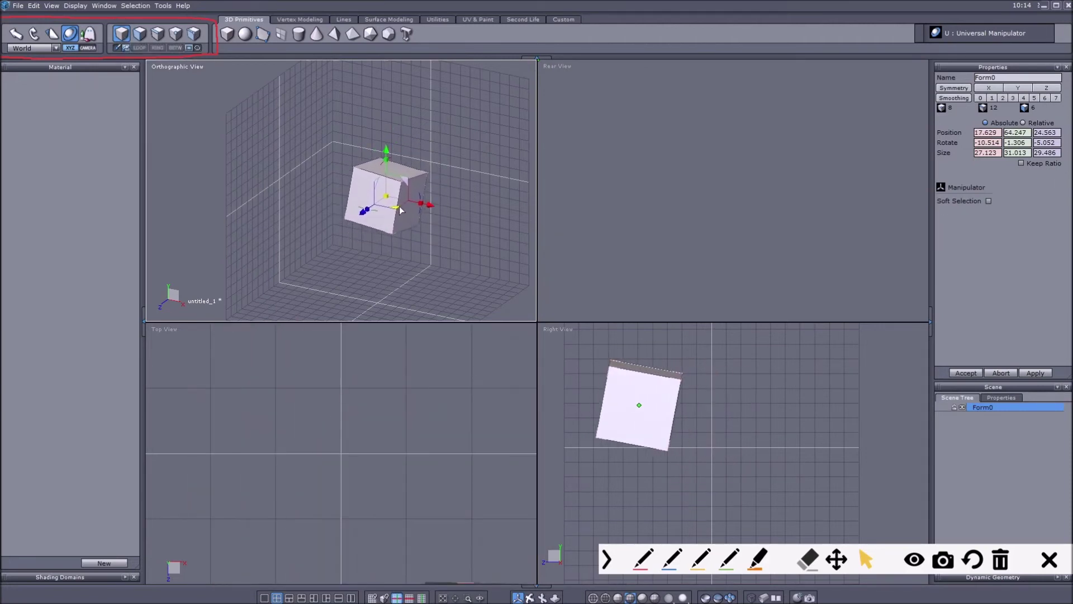
Step: Switch to face selection and select several of the cube's faces in turn, ending with the front face
{"action": "left_click", "coordinate": [139, 34]}
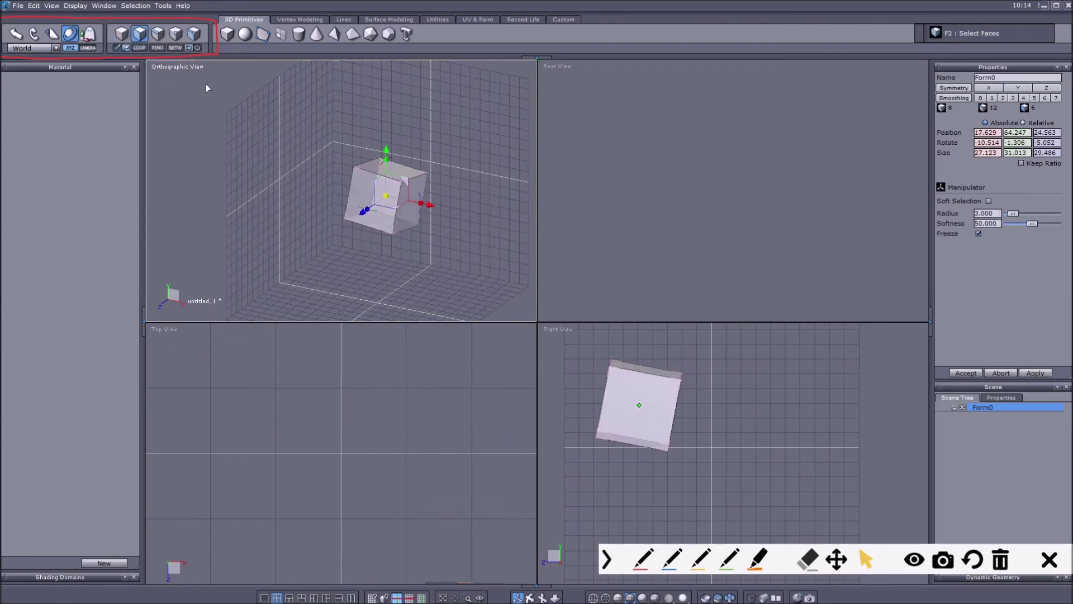
{"action": "left_click", "coordinate": [358, 183]}
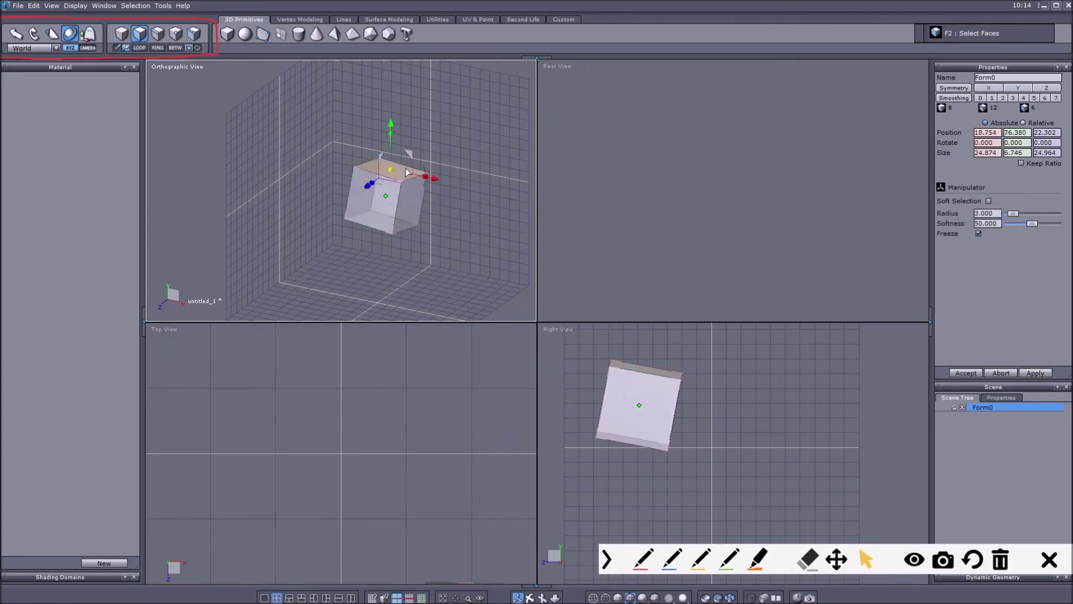
{"action": "left_click", "coordinate": [412, 202]}
{"action": "left_click", "coordinate": [376, 199]}
Step: Try pulling the cube's front face outward and enlarging it, and undo both changes
{"action": "left_click_drag", "start_coordinate": [363, 189], "coordinate": [382, 257]}
{"action": "left_click_drag", "start_coordinate": [345, 178], "coordinate": [354, 159]}
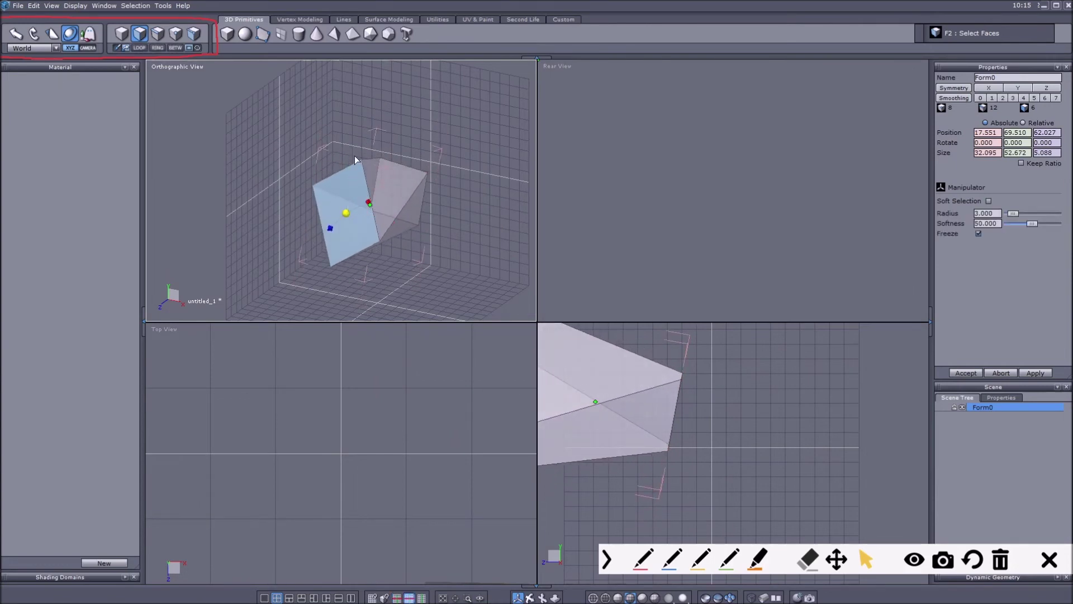
{"action": "key", "text": "ctrl+z"}
{"action": "key", "text": "ctrl+z"}
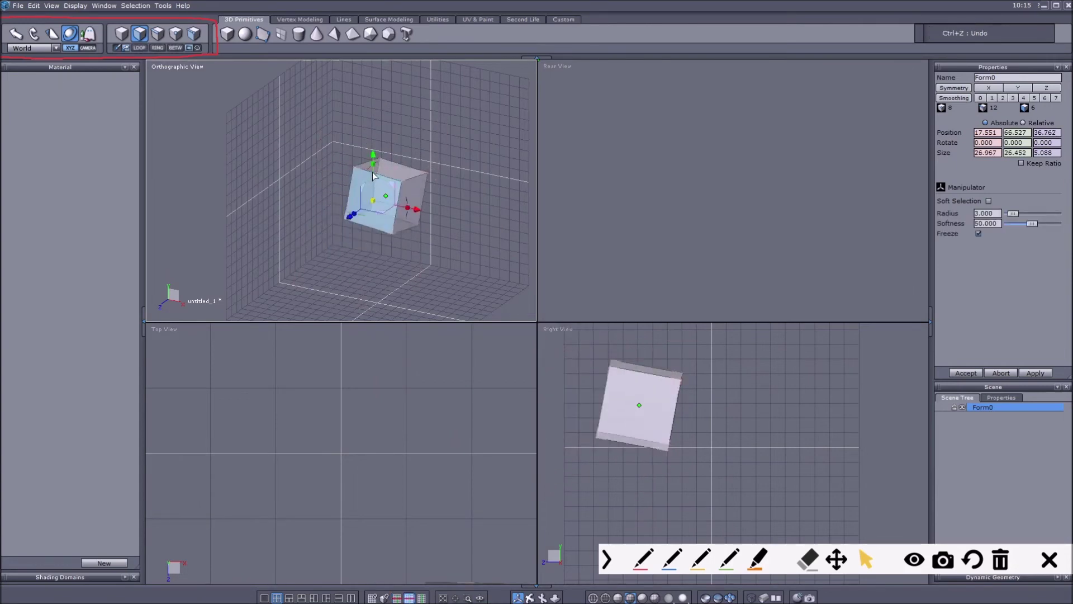
Step: Lower the cube's front face along Y to about 61.9, slanting the adjoining faces
{"action": "mouse_move", "coordinate": [374, 169]}
{"action": "left_mouse_down"}
{"action": "mouse_move", "coordinate": [369, 177]}
{"action": "mouse_move", "coordinate": [376, 169]}
{"action": "left_mouse_up"}
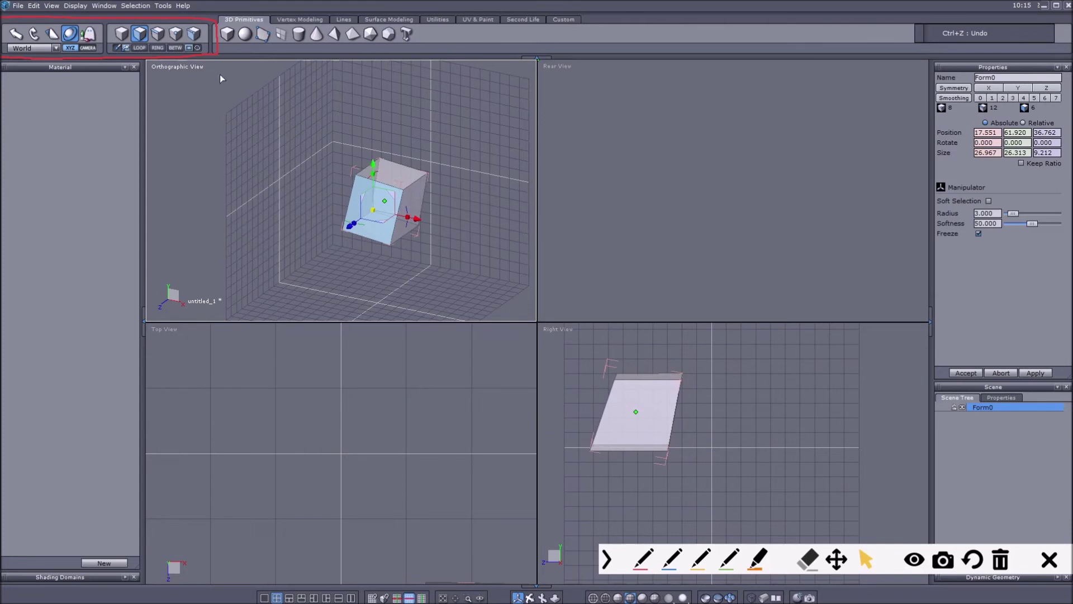
Step: Switch to edge selection, select several edges in turn, and move the top face's edge on the +X side to about X 26.3, Y 75.0, Z 21.7
{"action": "left_click", "coordinate": [164, 40]}
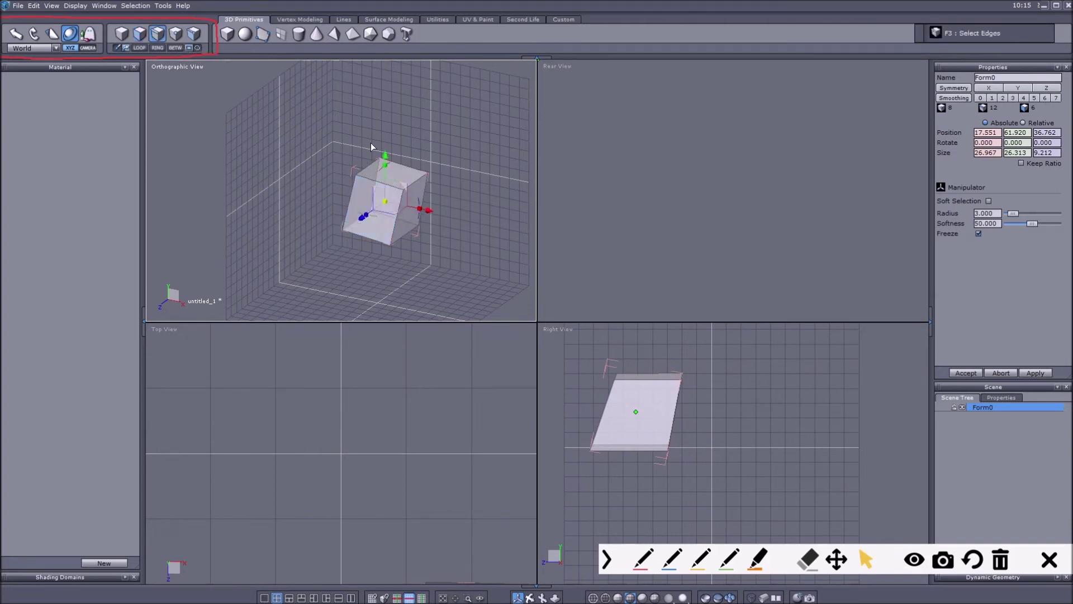
{"action": "left_click", "coordinate": [421, 180]}
{"action": "left_click", "coordinate": [385, 184]}
{"action": "left_click", "coordinate": [368, 167]}
{"action": "left_click", "coordinate": [413, 170]}
{"action": "left_click", "coordinate": [403, 189]}
{"action": "left_click", "coordinate": [422, 179]}
{"action": "left_click_drag", "start_coordinate": [432, 168], "coordinate": [398, 152]}
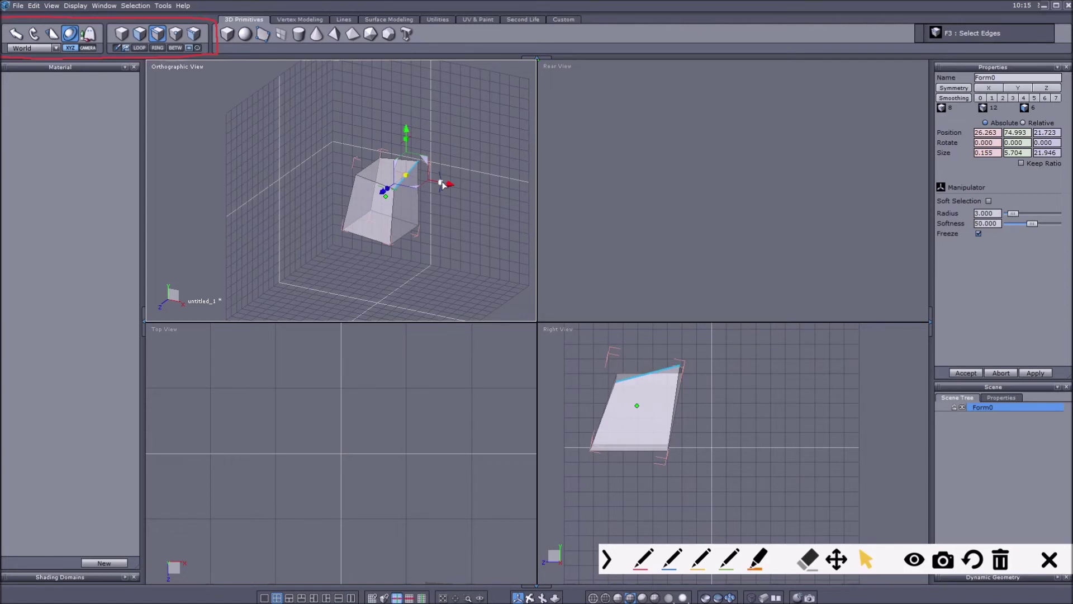
{"action": "left_click_drag", "start_coordinate": [386, 191], "coordinate": [388, 197]}
Step: Switch to point selection and move the cube's nearest top corner point to about X 25.6, Y 72.9, Z 32.0
{"action": "left_click", "coordinate": [175, 34]}
{"action": "left_click", "coordinate": [355, 175]}
{"action": "scroll", "coordinate": [354, 178], "scroll_direction": "up", "scroll_amount": 5}
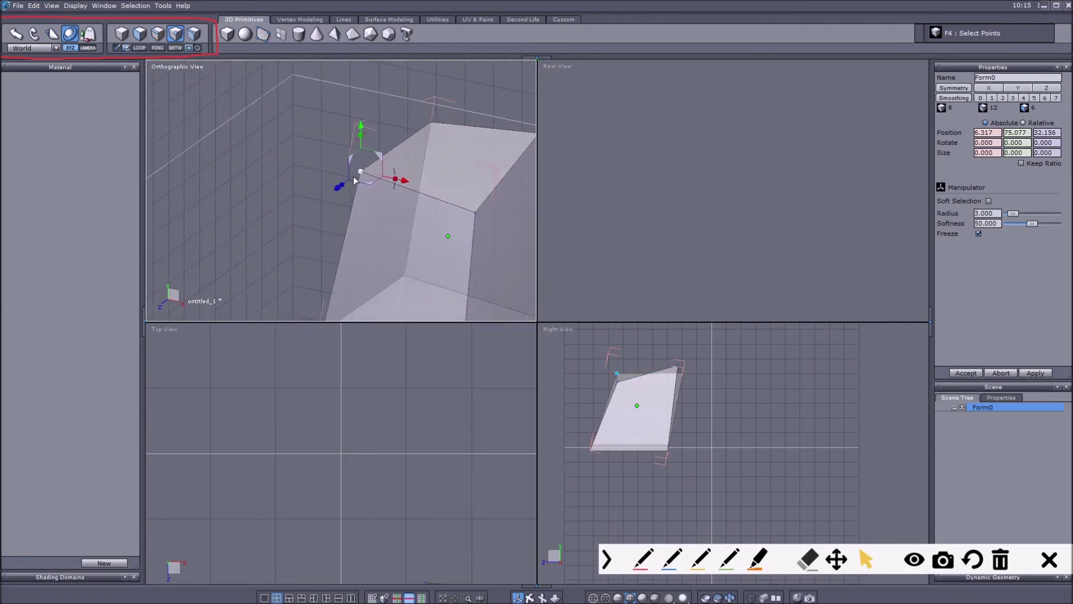
{"action": "middle_click_drag", "start_coordinate": [470, 221], "coordinate": [423, 202]}
{"action": "left_click", "coordinate": [423, 189]}
{"action": "left_click_drag", "start_coordinate": [436, 168], "coordinate": [431, 194]}
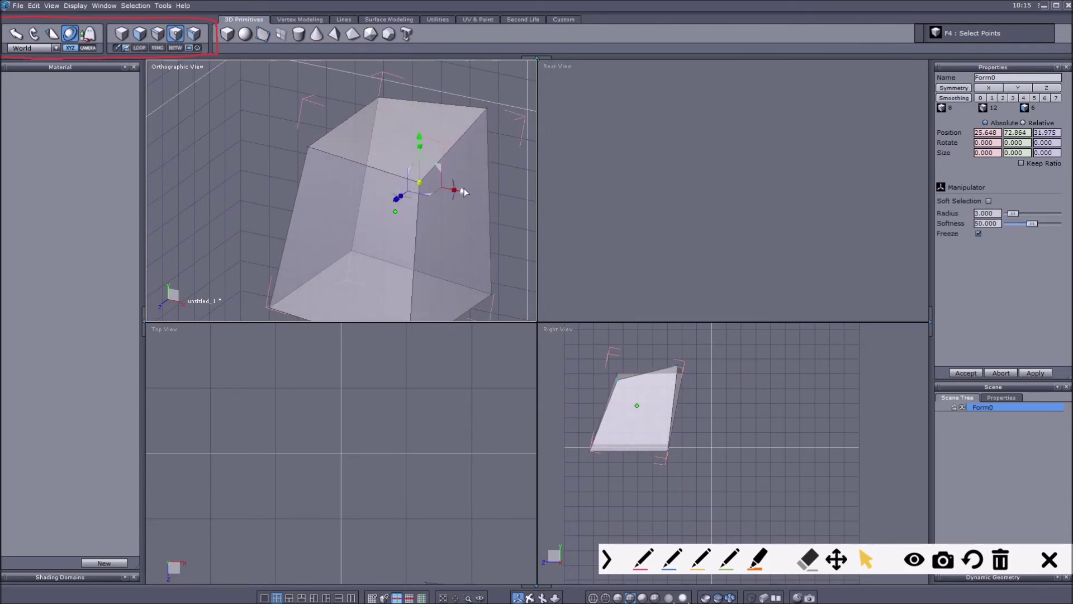
{"action": "left_click", "coordinate": [455, 189]}
{"action": "left_click", "coordinate": [420, 184]}
{"action": "scroll", "coordinate": [419, 198], "scroll_direction": "down", "scroll_amount": 2}
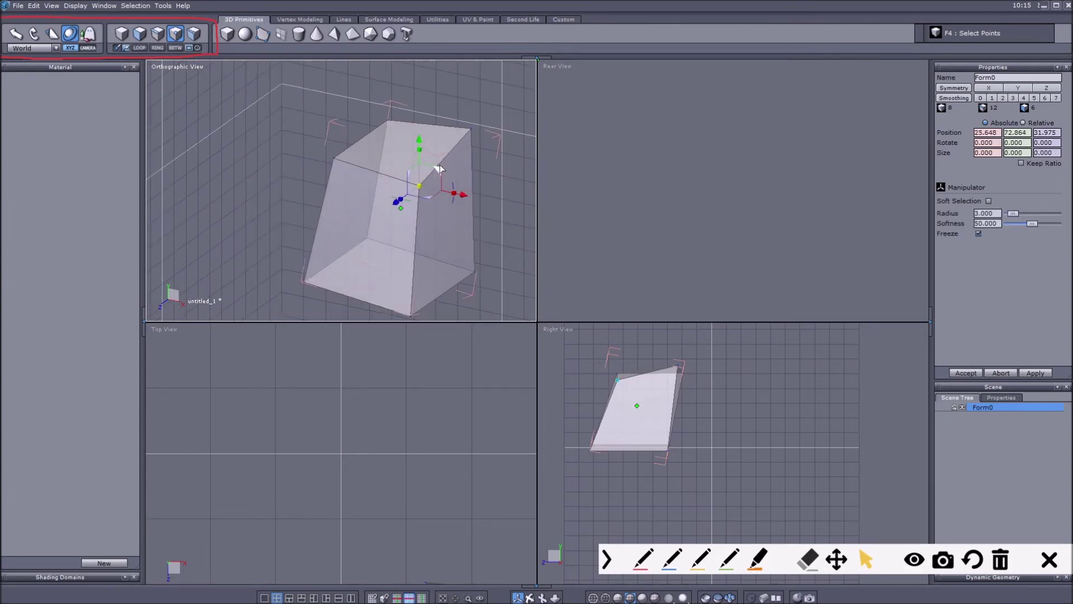
Step: Switch to automatic selection and pick different elements of the cube in turn, ending with the rear top corner point
{"action": "left_click", "coordinate": [193, 33]}
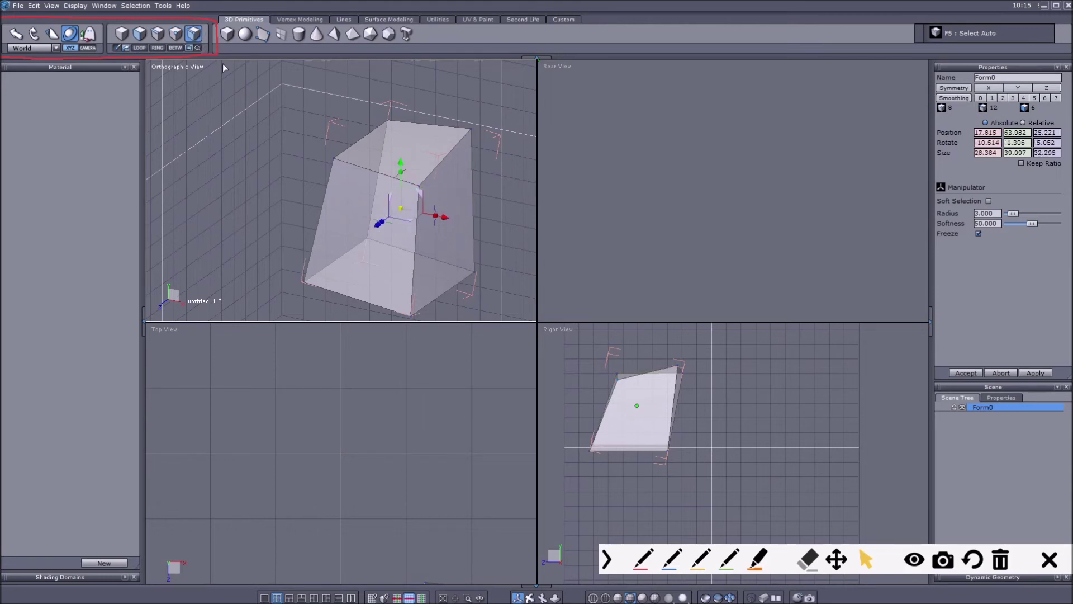
{"action": "left_click", "coordinate": [377, 208]}
{"action": "left_click", "coordinate": [377, 155]}
{"action": "left_click", "coordinate": [387, 221]}
{"action": "left_click", "coordinate": [402, 149]}
{"action": "left_click", "coordinate": [195, 34]}
{"action": "left_click", "coordinate": [471, 128]}
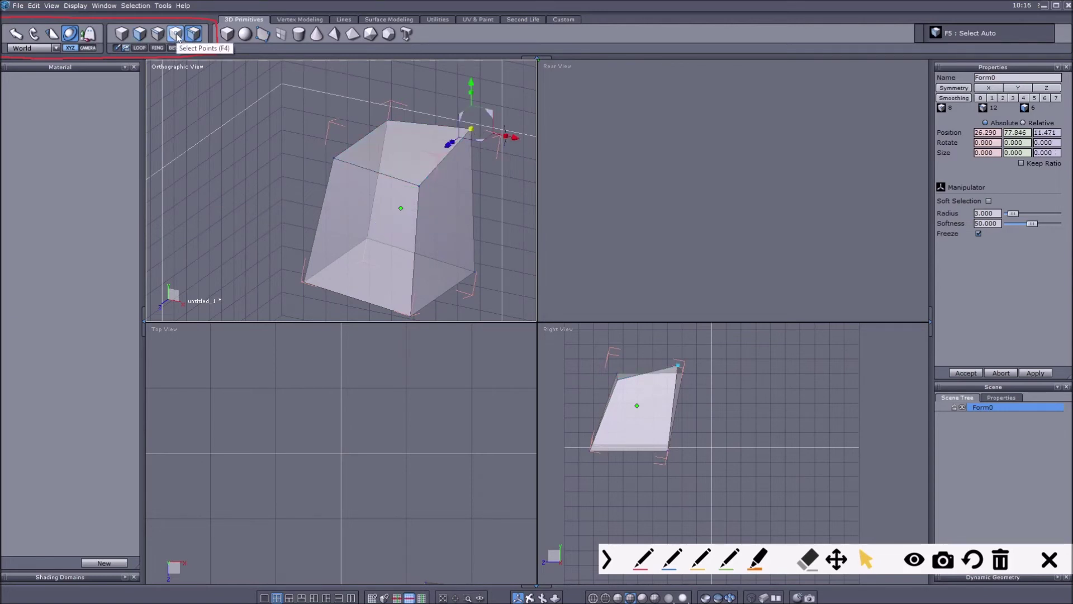
{"action": "scroll", "coordinate": [367, 159], "scroll_direction": "down", "scroll_amount": 2}
{"action": "scroll", "coordinate": [383, 161], "scroll_direction": "up", "scroll_amount": 1}
{"action": "middle_click_drag", "start_coordinate": [425, 195], "coordinate": [444, 212]}
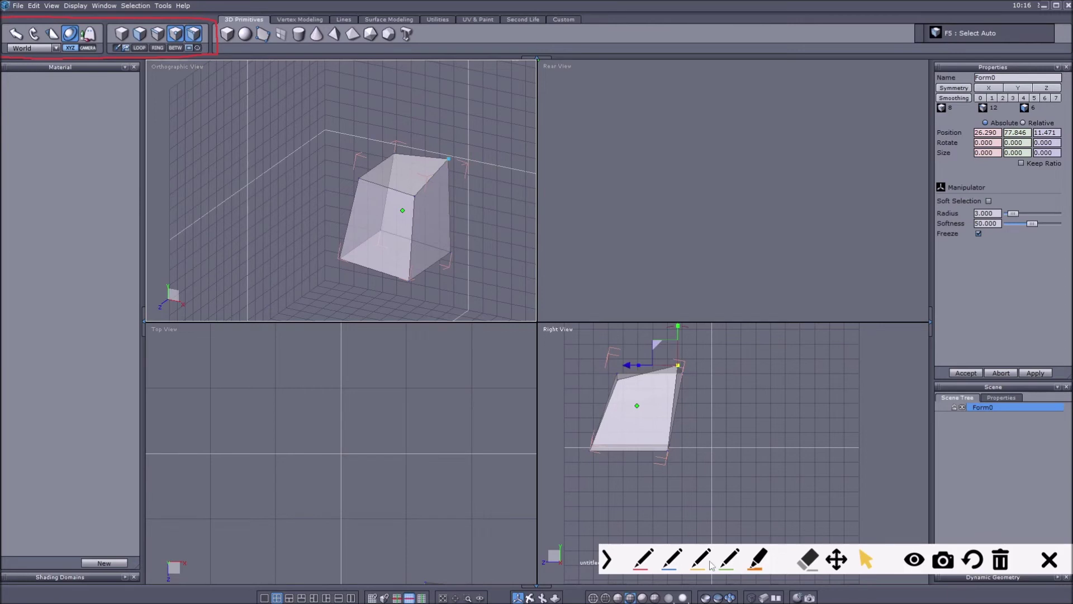
Step: Erase the red outline around the manipulator and selection tools, and outline the modelling tool sets in red
{"action": "left_click", "coordinate": [811, 560]}
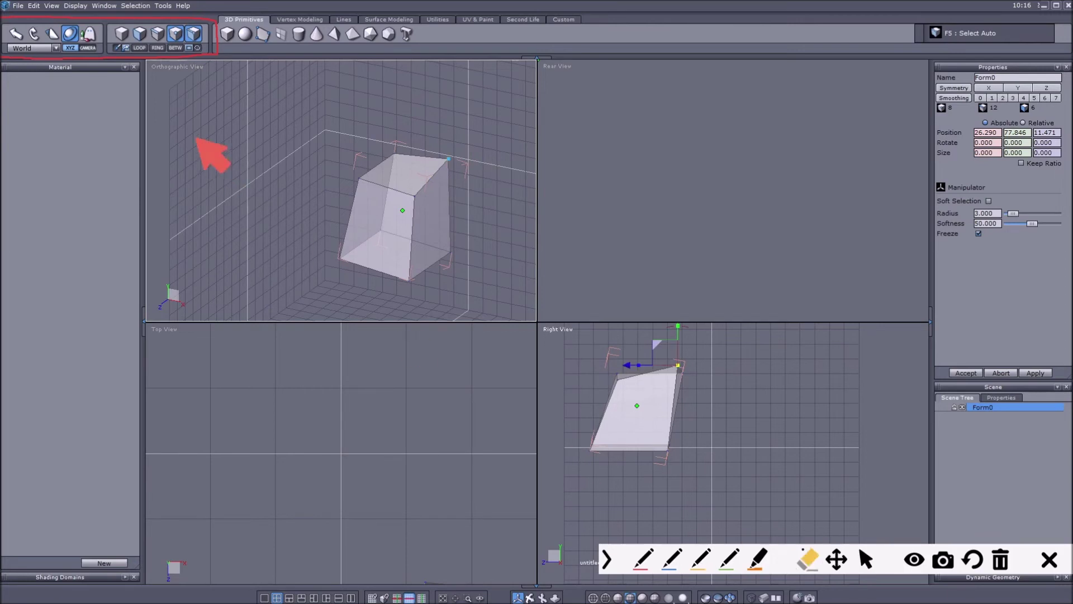
{"action": "left_click", "coordinate": [190, 56]}
{"action": "left_click", "coordinate": [643, 545]}
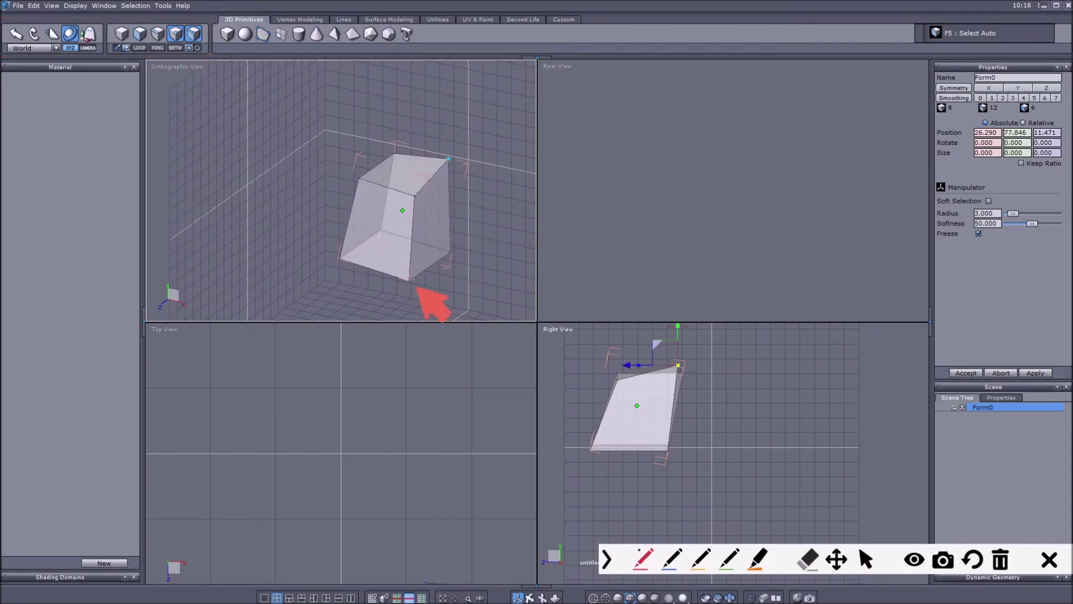
{"action": "mouse_move", "coordinate": [215, 30]}
{"action": "left_mouse_down"}
{"action": "mouse_move", "coordinate": [216, 12]}
{"action": "mouse_move", "coordinate": [576, 12]}
{"action": "mouse_move", "coordinate": [622, 35]}
{"action": "mouse_move", "coordinate": [595, 48]}
{"action": "mouse_move", "coordinate": [214, 50]}
{"action": "left_mouse_up"}
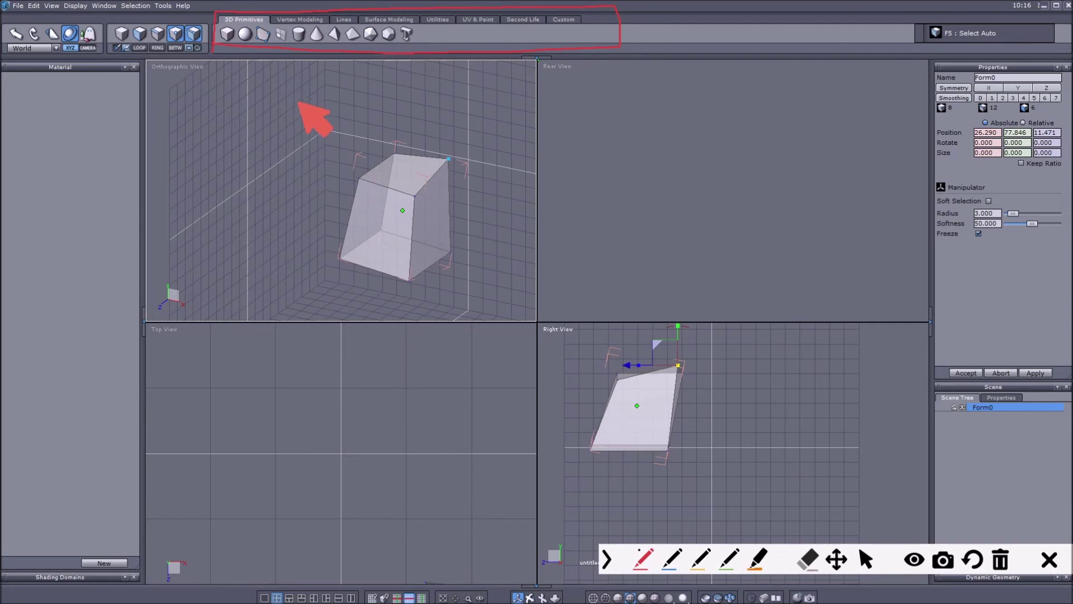
{"action": "left_click", "coordinate": [615, 558]}
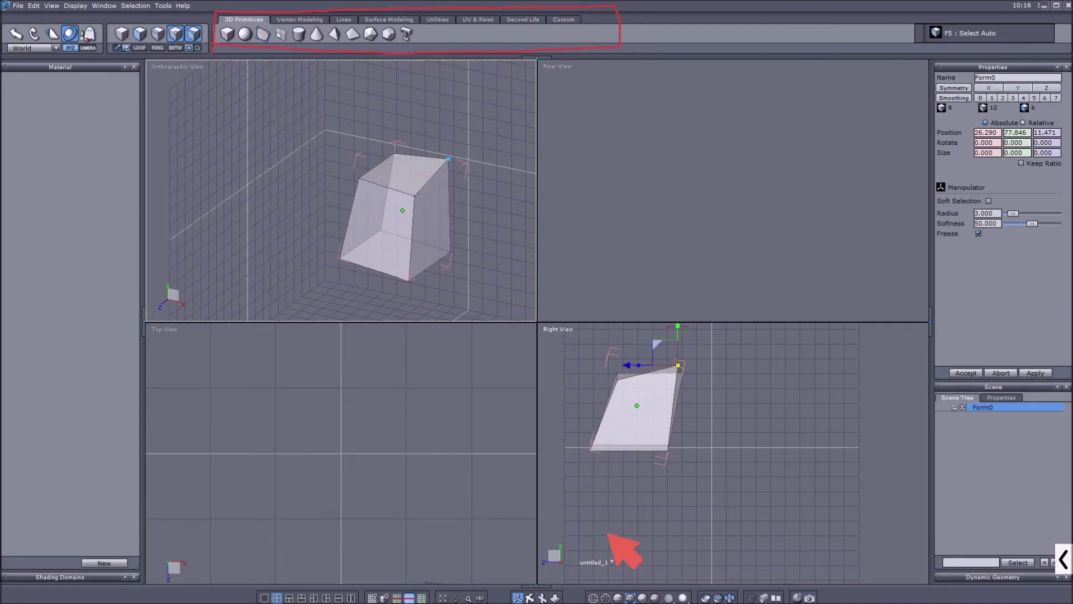
{"action": "left_click", "coordinate": [1058, 560]}
{"action": "left_click", "coordinate": [865, 558]}
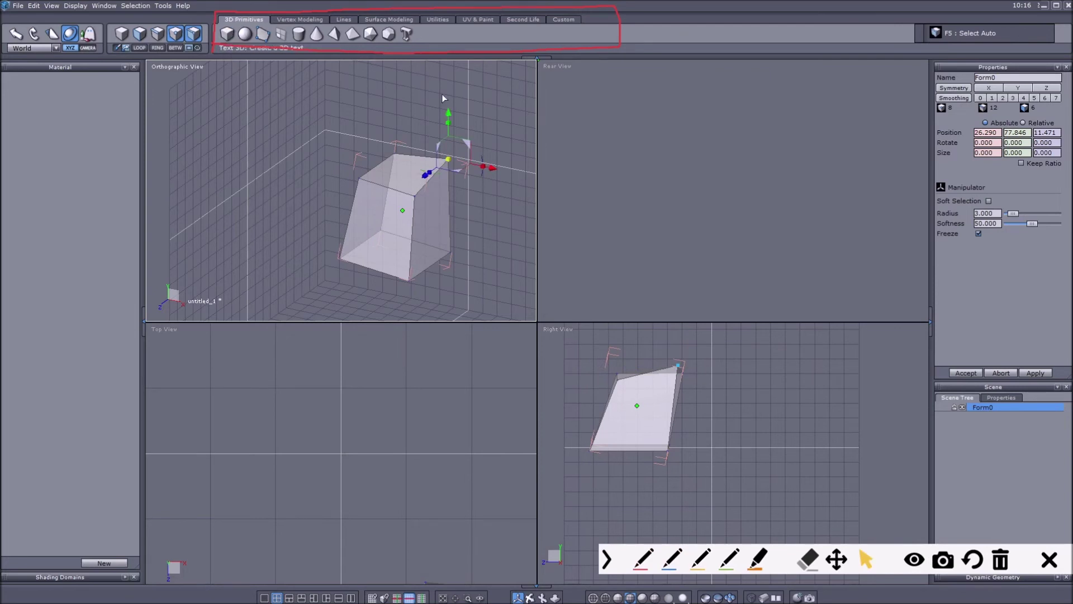
Step: Create a sphere about 30.4 in diameter beside the cube in the Orthographic View
{"action": "scroll", "coordinate": [435, 137], "scroll_direction": "down", "scroll_amount": 3}
{"action": "left_click", "coordinate": [250, 35]}
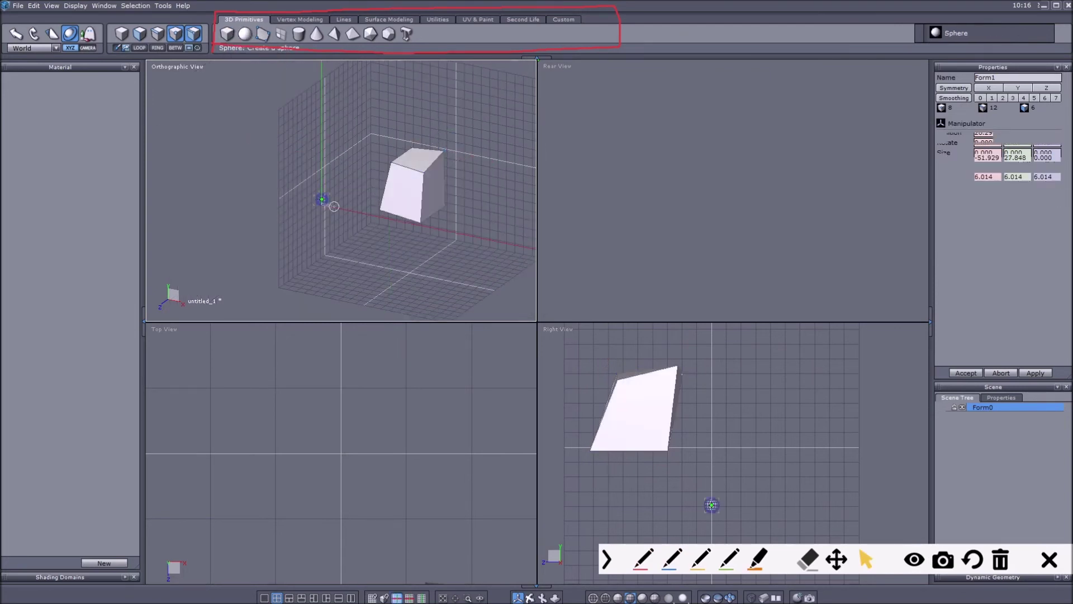
{"action": "left_click", "coordinate": [322, 184]}
{"action": "left_click", "coordinate": [363, 208]}
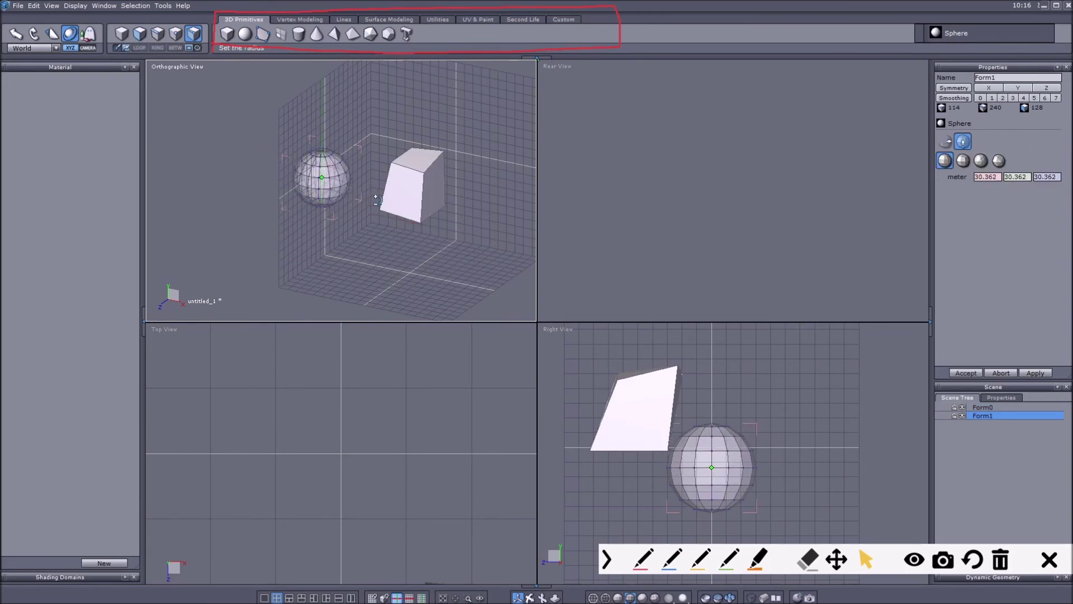
Step: Create a cylinder about 48.3 wide and 59.4 high around the sphere and accept it
{"action": "left_click", "coordinate": [299, 35]}
{"action": "left_click", "coordinate": [486, 251]}
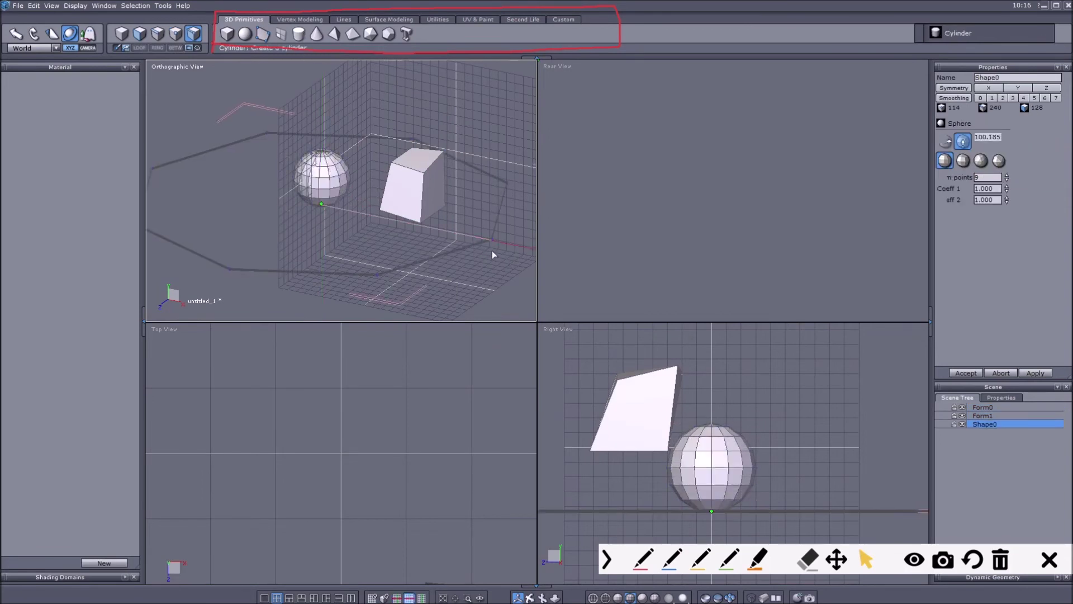
{"action": "left_click", "coordinate": [352, 211]}
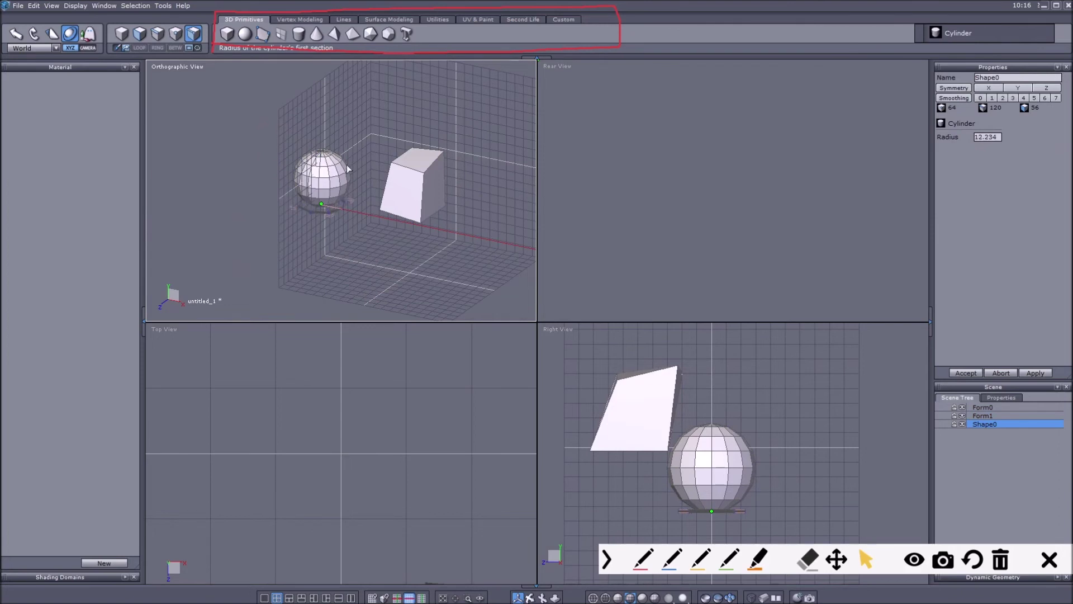
{"action": "left_click", "coordinate": [353, 106]}
{"action": "scroll", "coordinate": [433, 187], "scroll_direction": "up", "scroll_amount": 2}
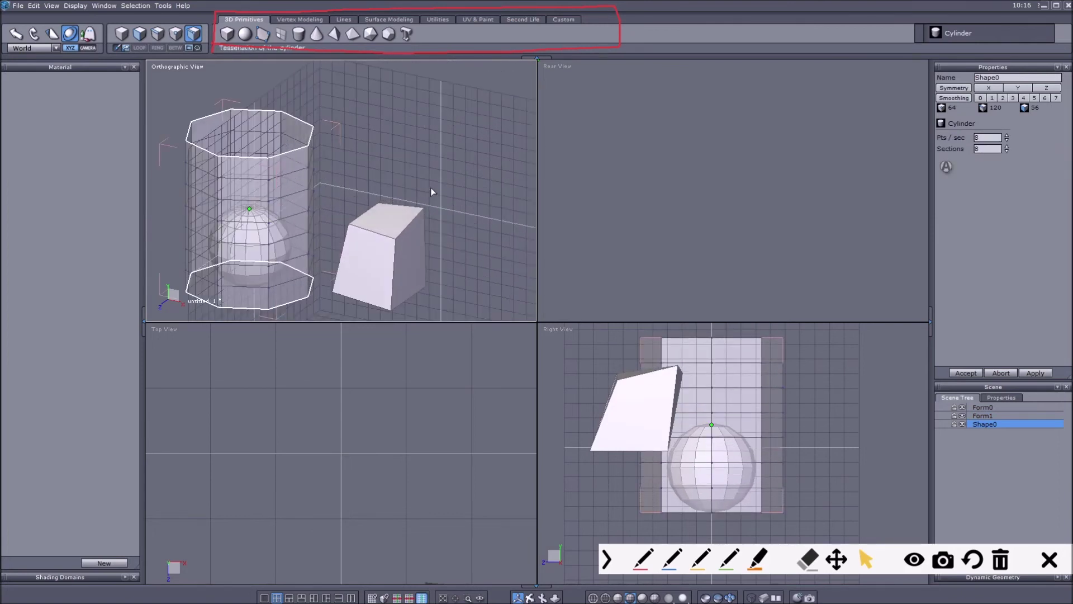
{"action": "scroll", "coordinate": [434, 173], "scroll_direction": "up", "scroll_amount": 2}
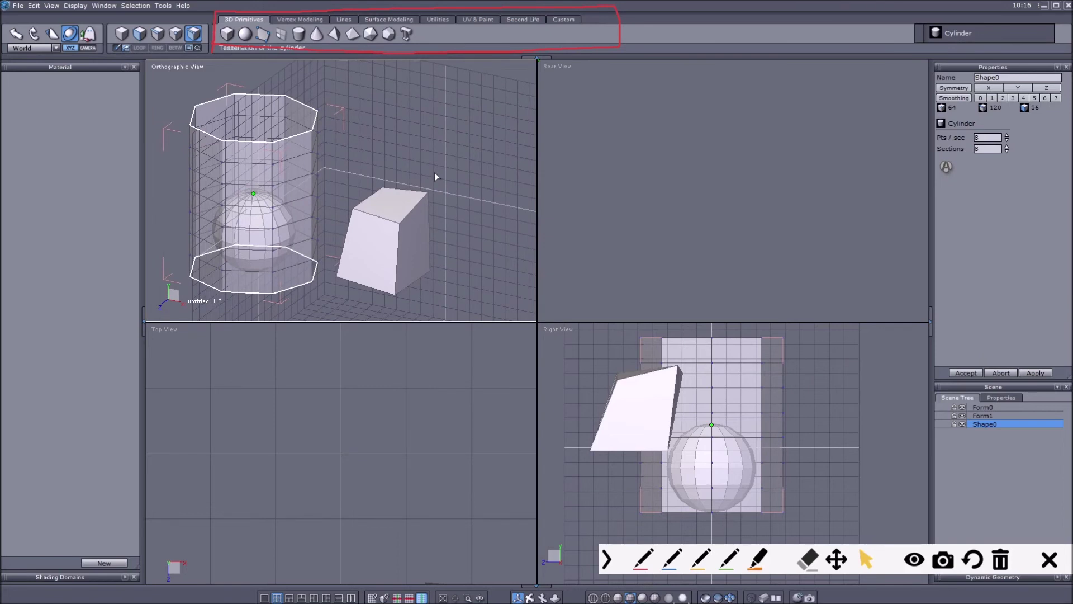
{"action": "scroll", "coordinate": [435, 176], "scroll_direction": "down", "scroll_amount": 1}
{"action": "scroll", "coordinate": [423, 173], "scroll_direction": "down", "scroll_amount": 1}
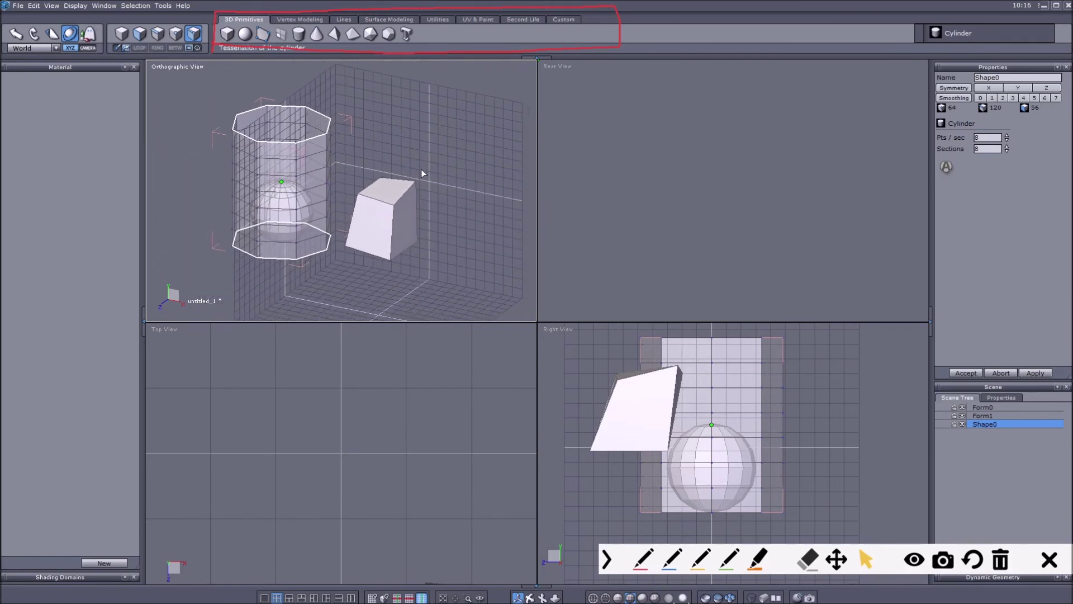
{"action": "middle_click_drag", "start_coordinate": [422, 173], "coordinate": [420, 179]}
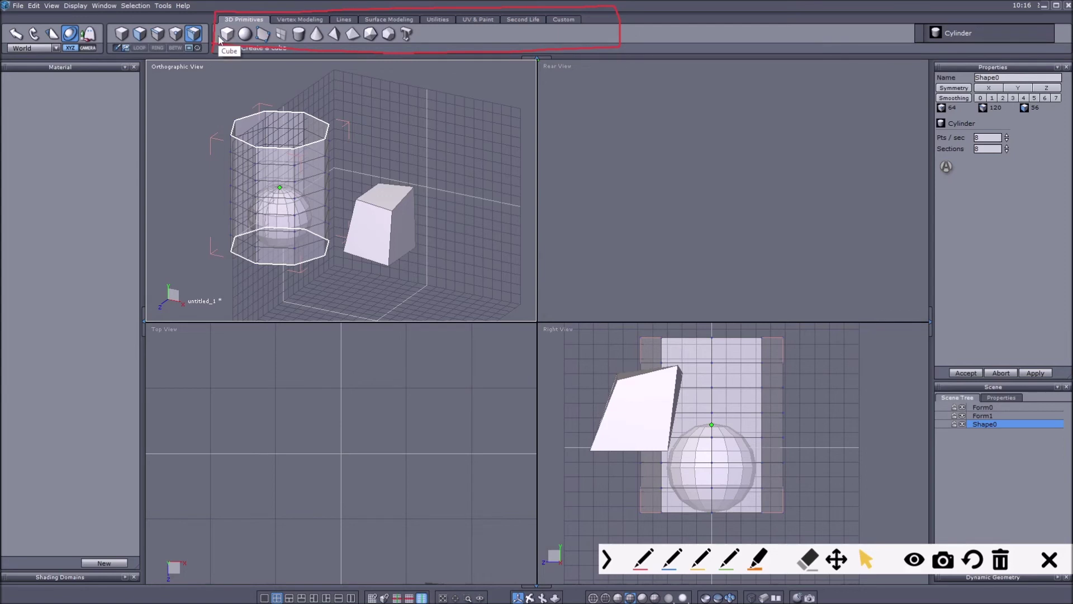
{"action": "key", "text": "F1"}
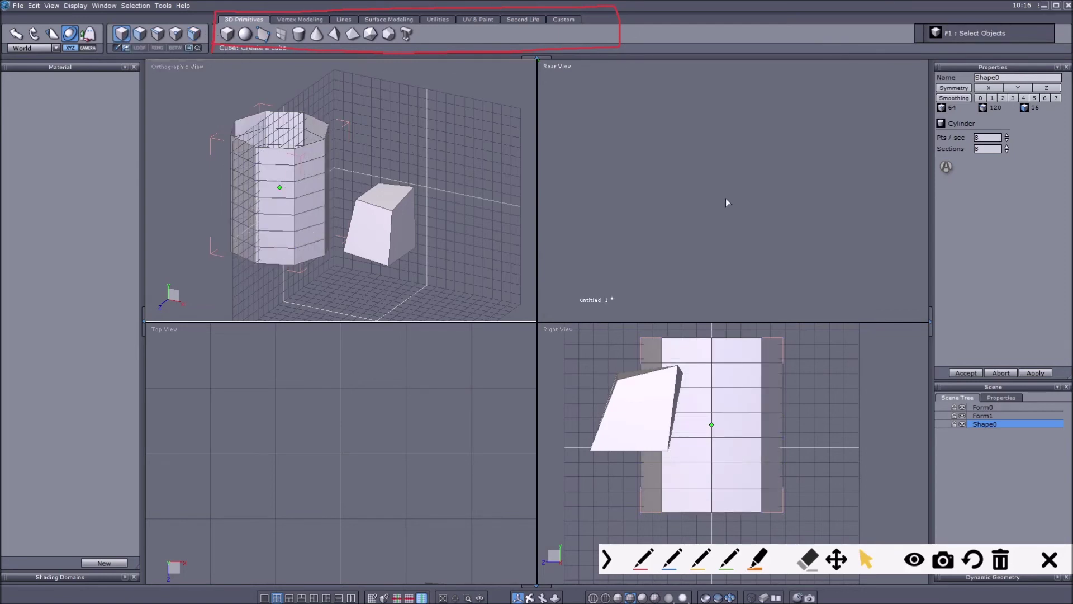
{"action": "left_click", "coordinate": [958, 375]}
Step: Move the cylinder to the cube's other side at about X 58.5, Z 23.3 and scale it down to about 34.4 by 42.4
{"action": "left_click", "coordinate": [293, 208]}
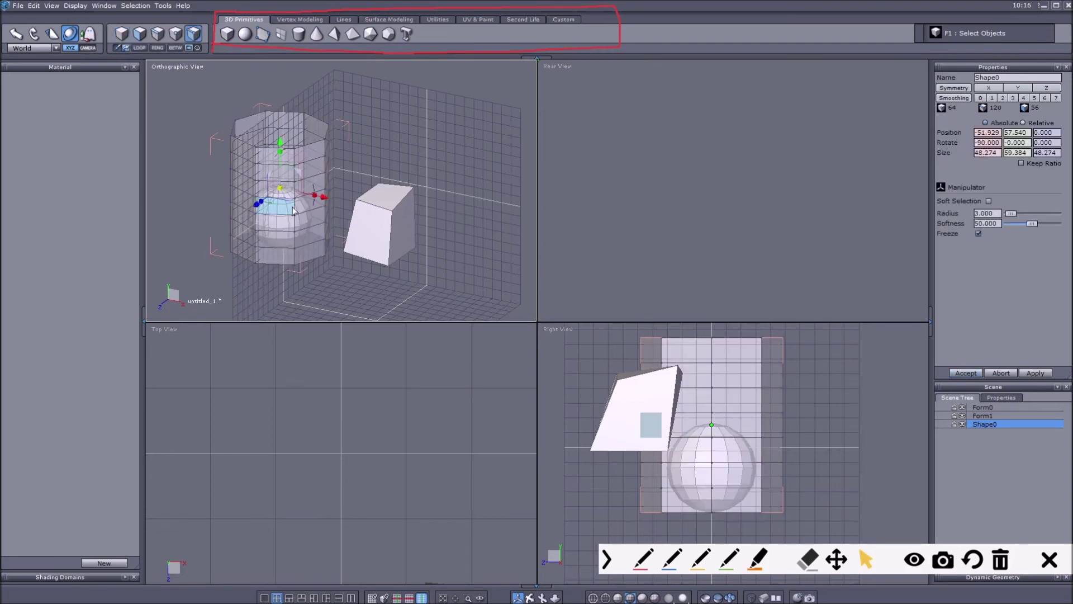
{"action": "left_click_drag", "start_coordinate": [289, 208], "coordinate": [423, 241]}
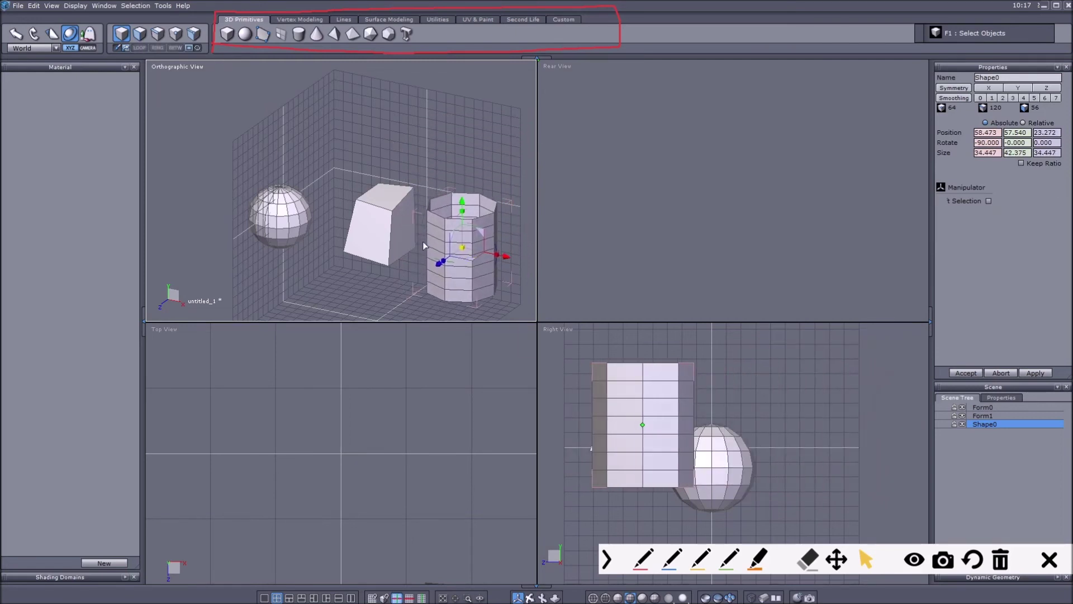
Step: Display the Vertex Modeling tools and select a single face near the cylinder's upper rim
{"action": "left_click", "coordinate": [300, 19]}
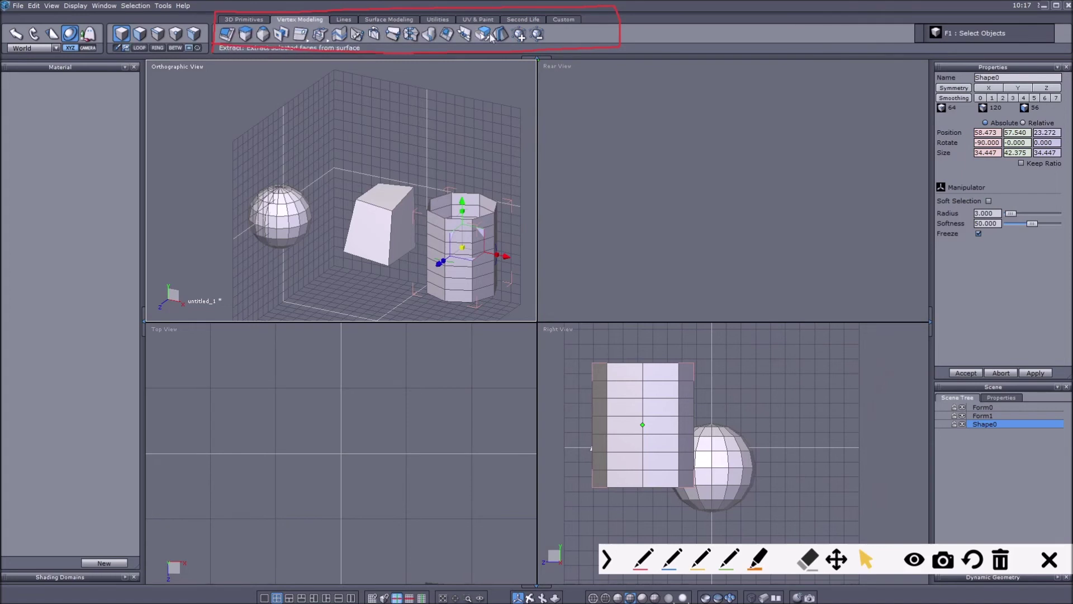
{"action": "left_click", "coordinate": [140, 33]}
{"action": "scroll", "coordinate": [477, 251], "scroll_direction": "up", "scroll_amount": 2}
{"action": "left_click", "coordinate": [418, 227]}
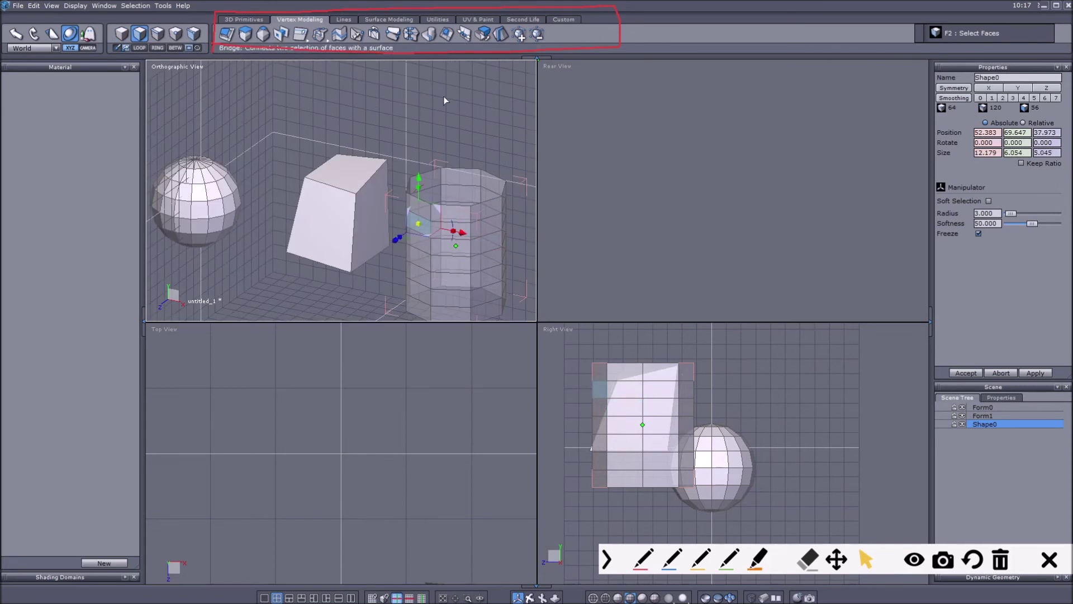
Step: Browse the Lines, Surface Modeling, Utilities, UV & Paint, Second Life and Custom tool sets
{"action": "left_click", "coordinate": [343, 19]}
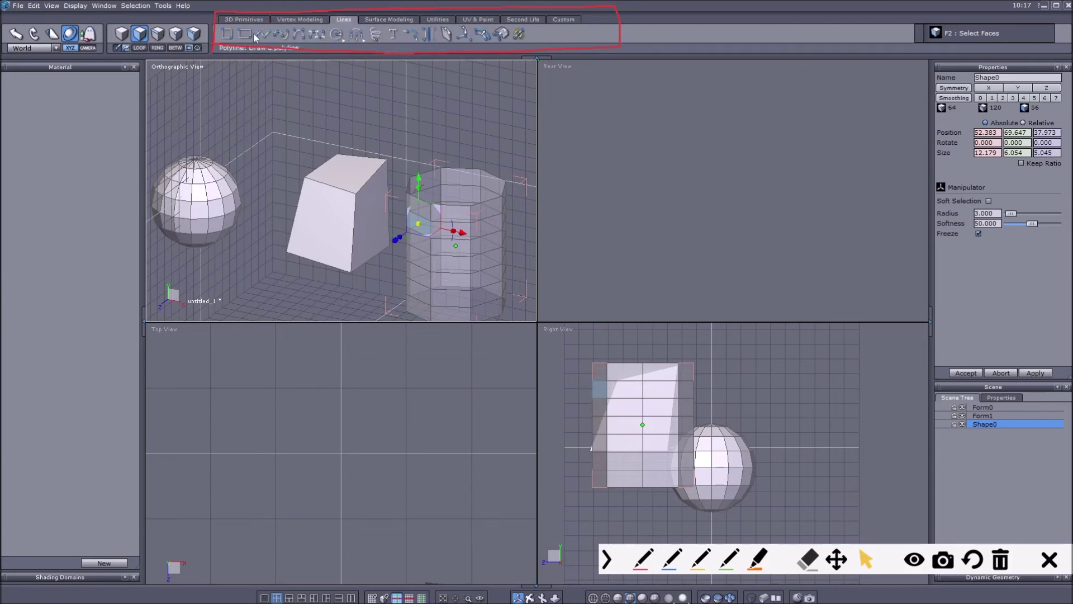
{"action": "left_click", "coordinate": [386, 20]}
{"action": "left_click", "coordinate": [444, 19]}
{"action": "left_click", "coordinate": [474, 21]}
{"action": "left_click", "coordinate": [520, 20]}
{"action": "left_click", "coordinate": [559, 20]}
{"action": "left_click", "coordinate": [465, 20]}
{"action": "left_click", "coordinate": [441, 20]}
{"action": "left_click", "coordinate": [409, 20]}
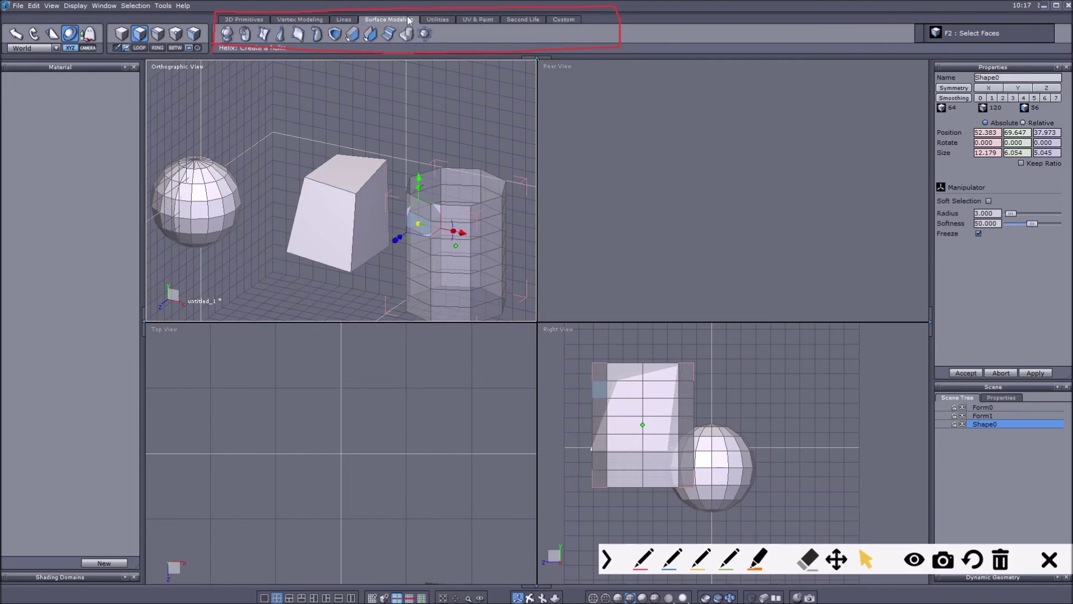
Step: Display the 3D Primitives tools and bring all three objects fully into the orthographic view
{"action": "left_click", "coordinate": [265, 23]}
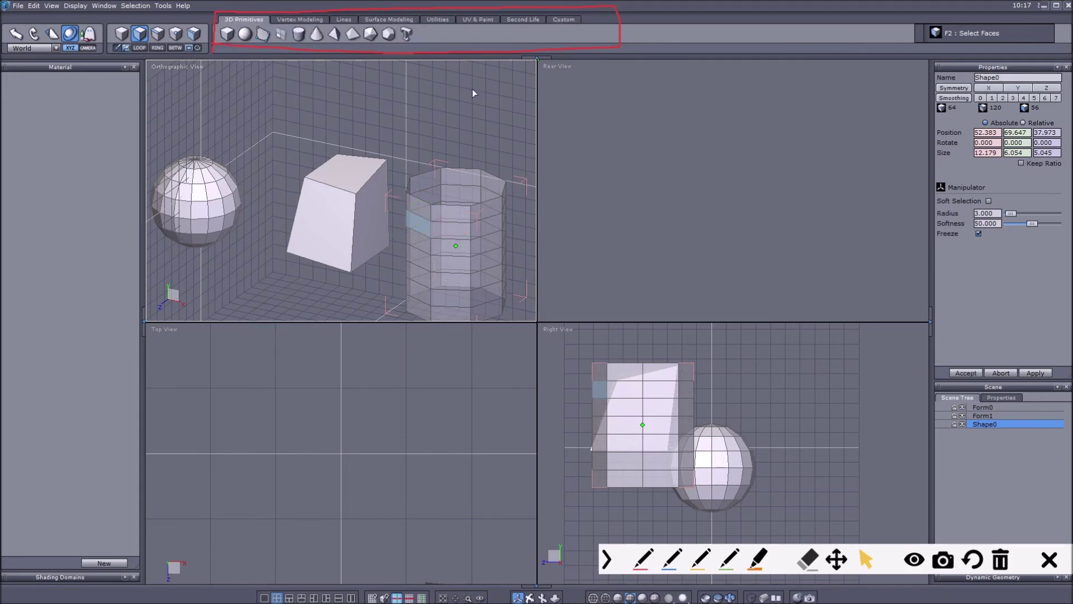
{"action": "scroll", "coordinate": [442, 129], "scroll_direction": "down", "scroll_amount": 2}
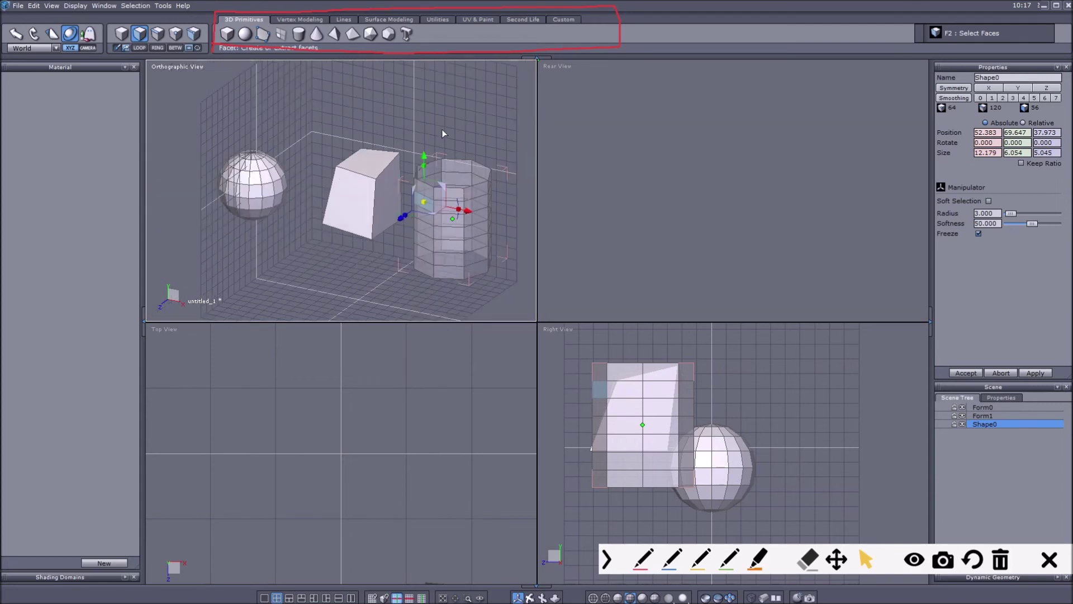
{"action": "mouse_move", "coordinate": [441, 129]}
{"action": "middle_mouse_down"}
{"action": "mouse_move", "coordinate": [455, 146]}
{"action": "mouse_move", "coordinate": [444, 142]}
{"action": "middle_mouse_up"}
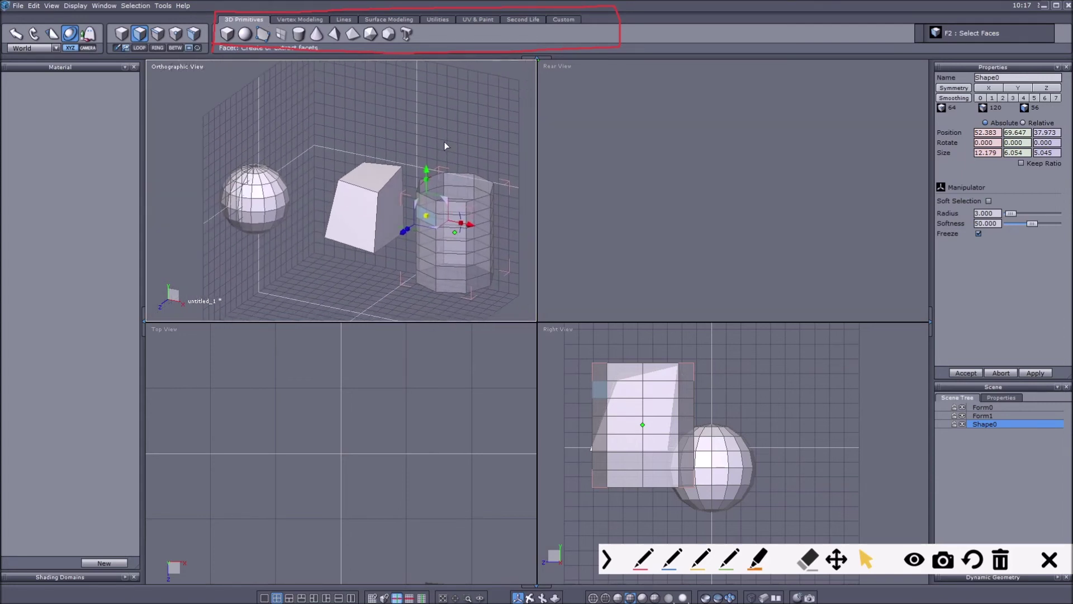
Step: Erase the red outline around the tool sets and outline the Properties and Scene areas in red
{"action": "left_click", "coordinate": [807, 559]}
{"action": "left_click", "coordinate": [632, 24]}
{"action": "left_click", "coordinate": [642, 559]}
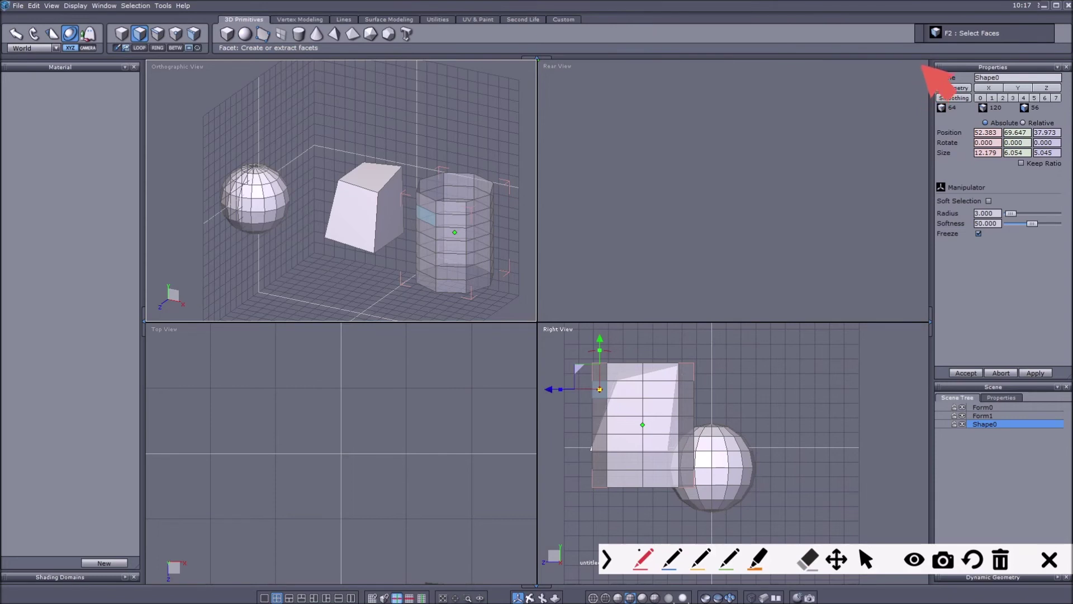
{"action": "left_click_drag", "start_coordinate": [928, 59], "coordinate": [1069, 56]}
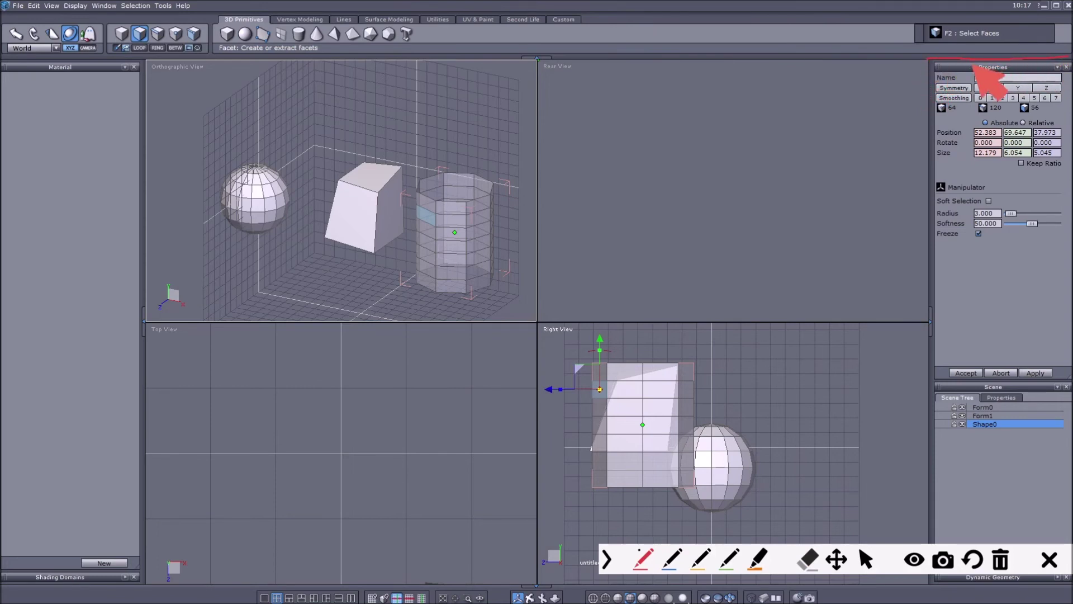
{"action": "left_click_drag", "start_coordinate": [930, 59], "coordinate": [932, 584]}
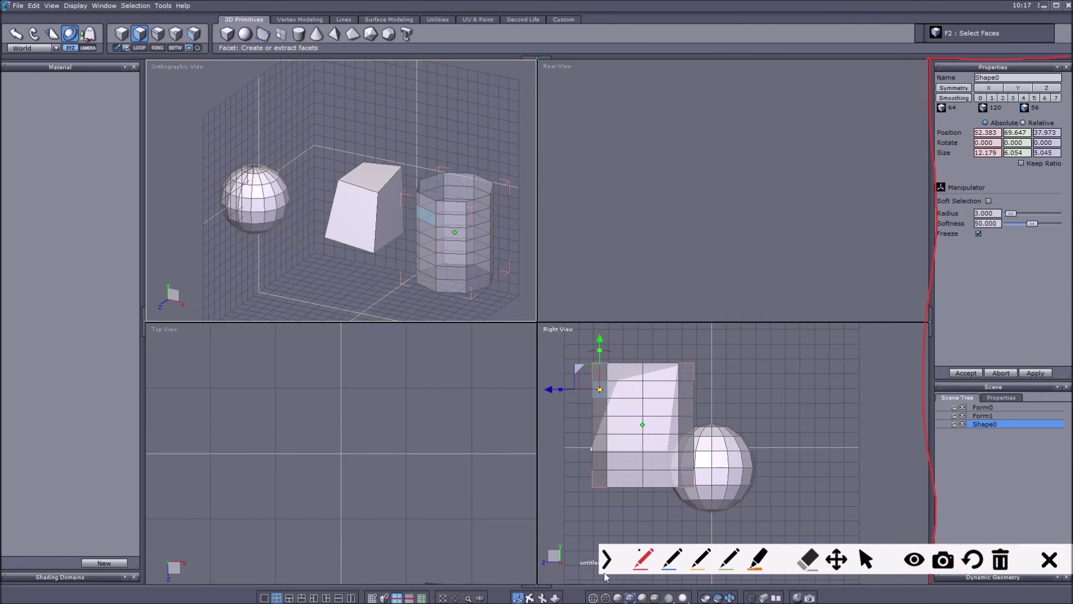
{"action": "left_click", "coordinate": [605, 561]}
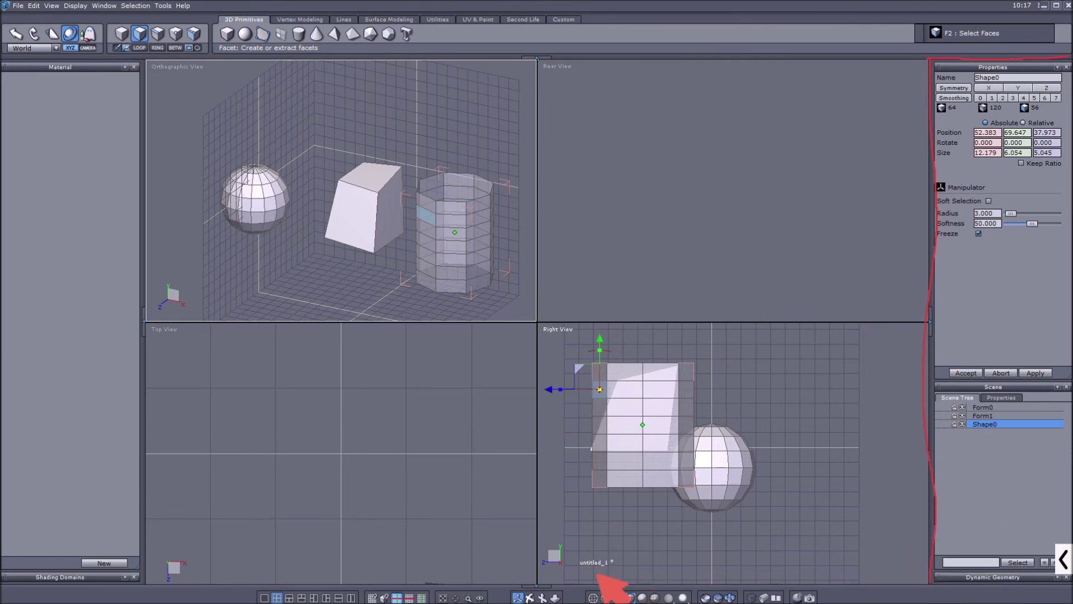
{"action": "left_click", "coordinate": [1061, 556]}
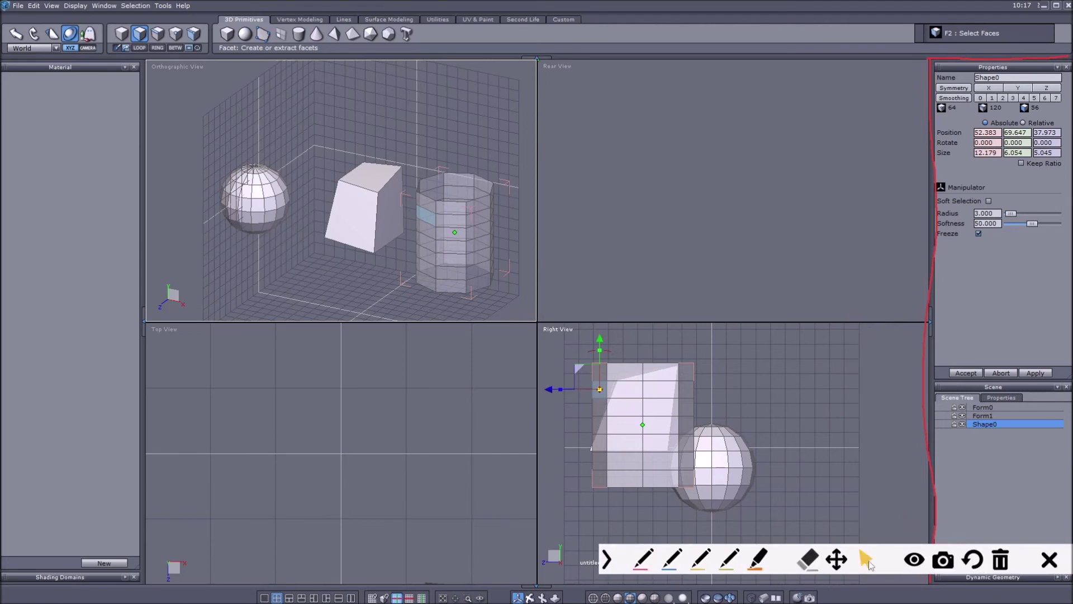
{"action": "left_click", "coordinate": [607, 559]}
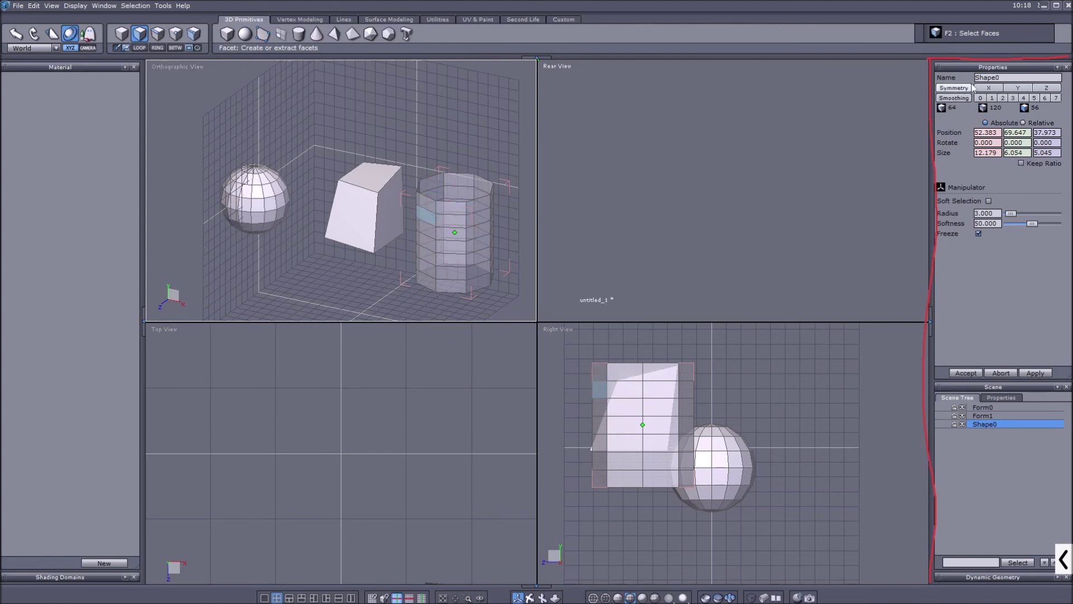
Step: Rename the cylinder object as Cylinder and deselect it
{"action": "left_click_drag", "start_coordinate": [1009, 79], "coordinate": [953, 81]}
{"action": "type", "text": "Cylinder"}
{"action": "key", "text": "Return"}
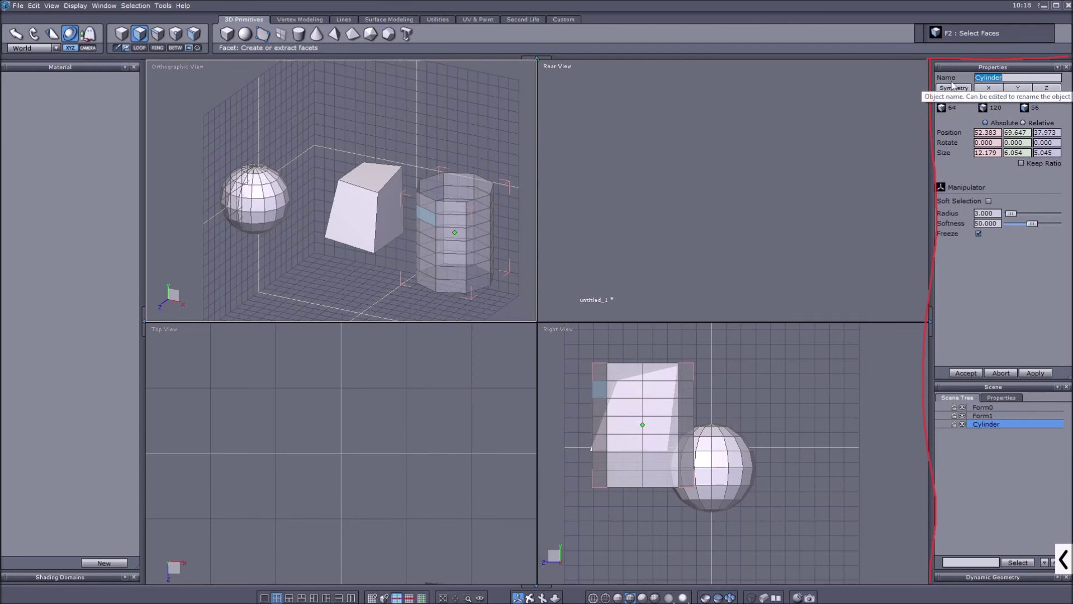
{"action": "left_click", "coordinate": [956, 448]}
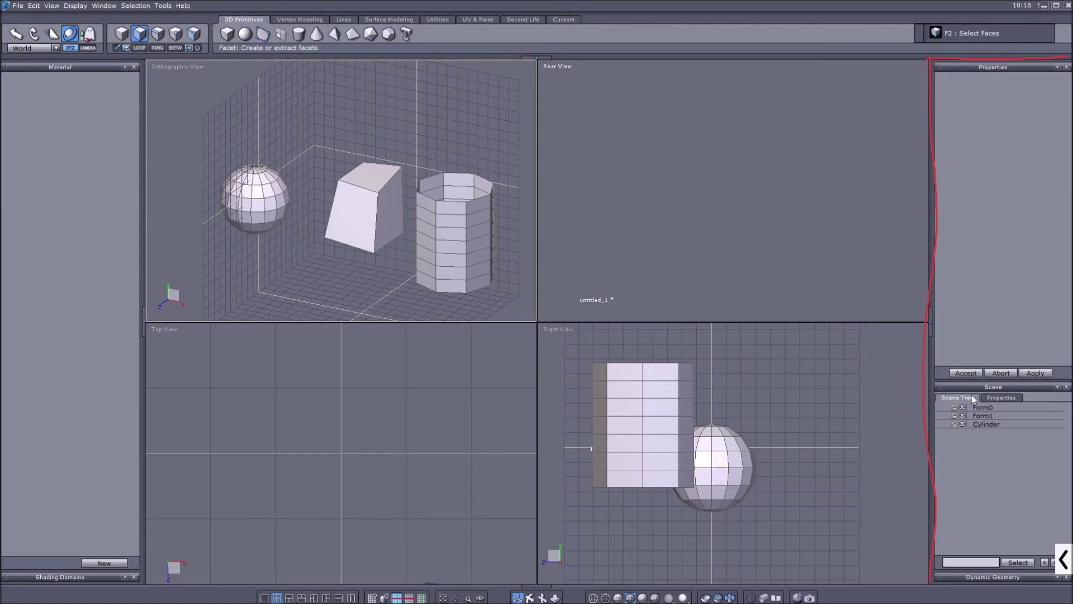
Step: Mark the outline of the Scene Tree area with the orange highlighter and return to the normal pointer
{"action": "left_click", "coordinate": [1062, 560]}
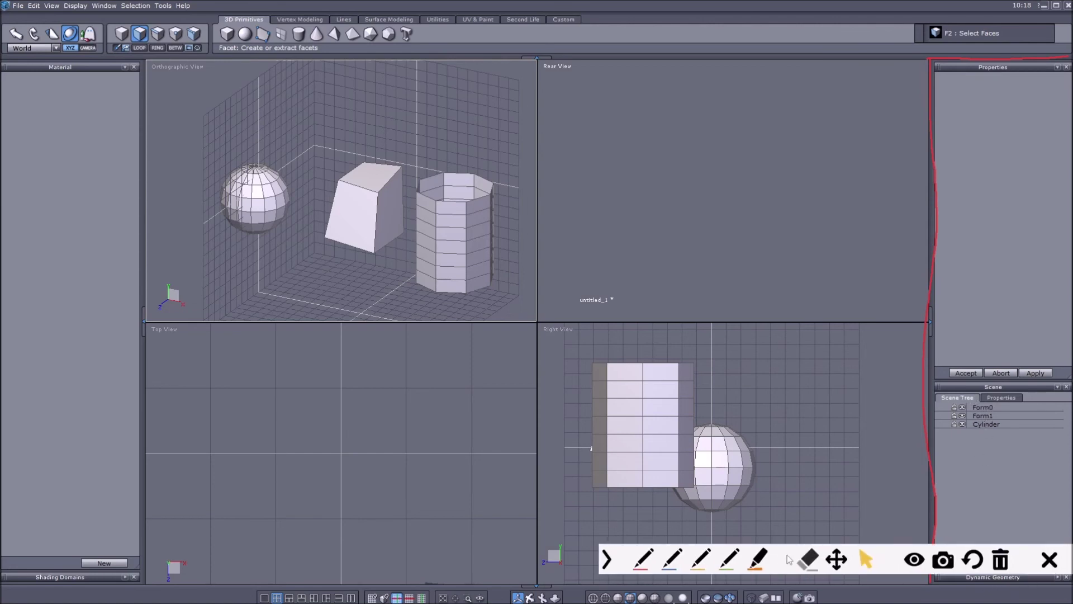
{"action": "left_click", "coordinate": [759, 558]}
{"action": "left_click_drag", "start_coordinate": [936, 391], "coordinate": [1056, 390]}
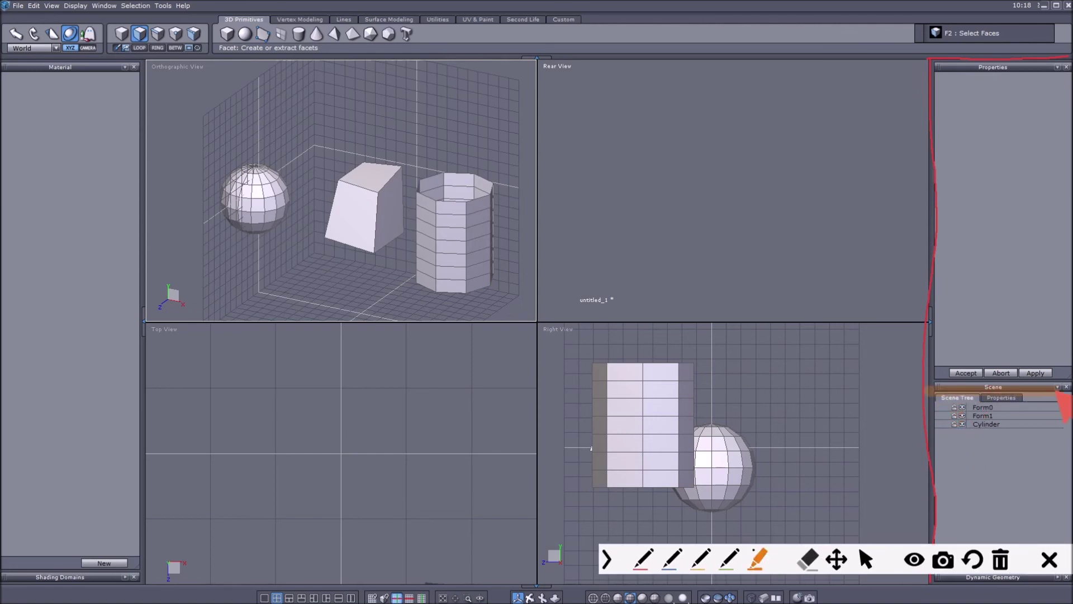
{"action": "mouse_move", "coordinate": [936, 391]}
{"action": "left_mouse_down"}
{"action": "mouse_move", "coordinate": [942, 558]}
{"action": "mouse_move", "coordinate": [1003, 576]}
{"action": "mouse_move", "coordinate": [1064, 459]}
{"action": "mouse_move", "coordinate": [1044, 450]}
{"action": "left_mouse_up"}
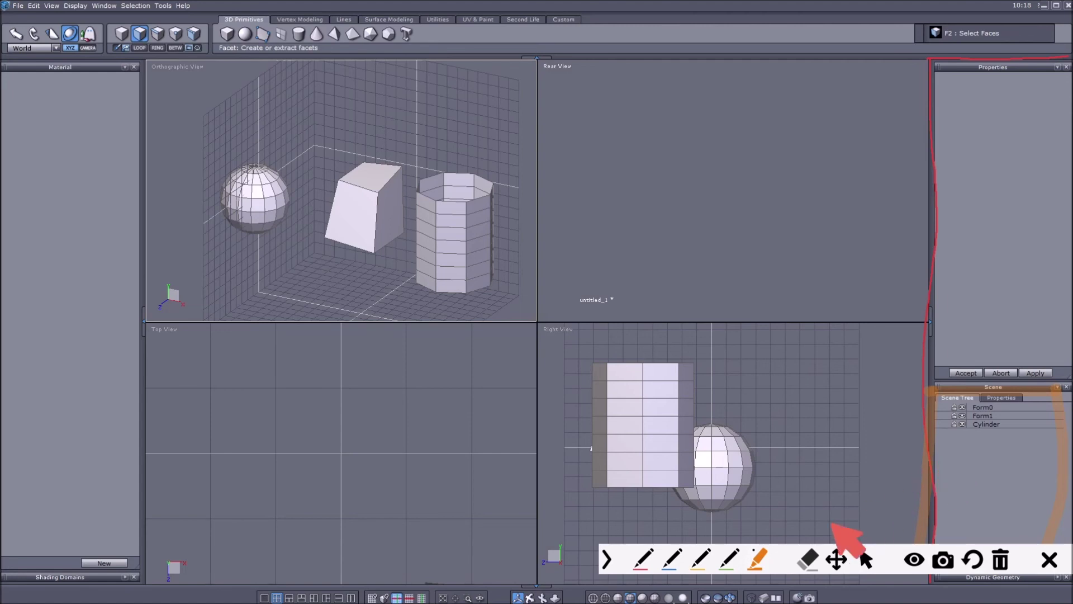
{"action": "left_click", "coordinate": [868, 560]}
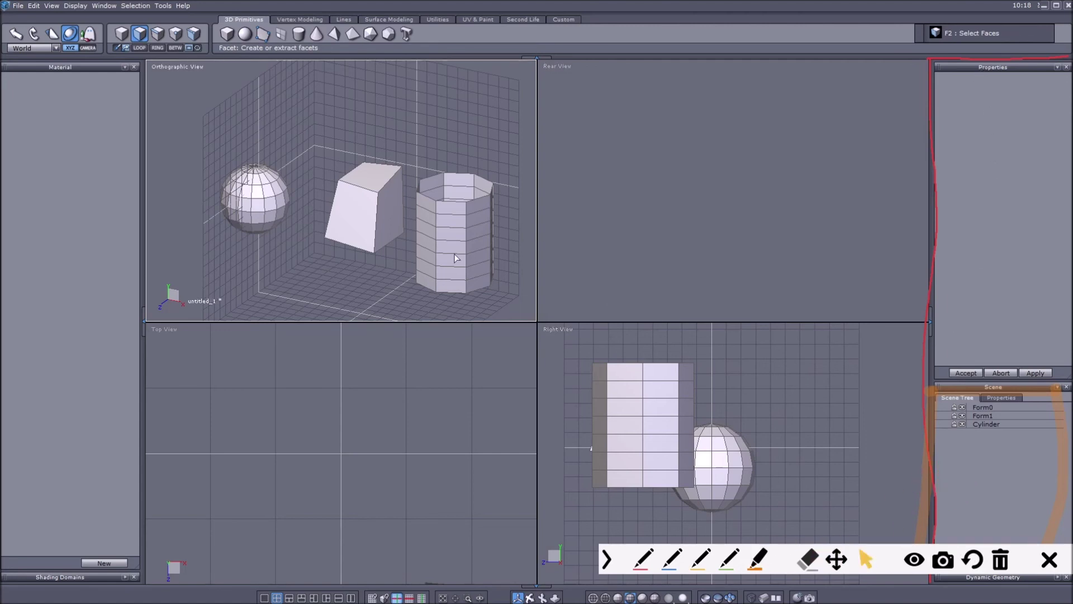
{"action": "left_click", "coordinate": [607, 559]}
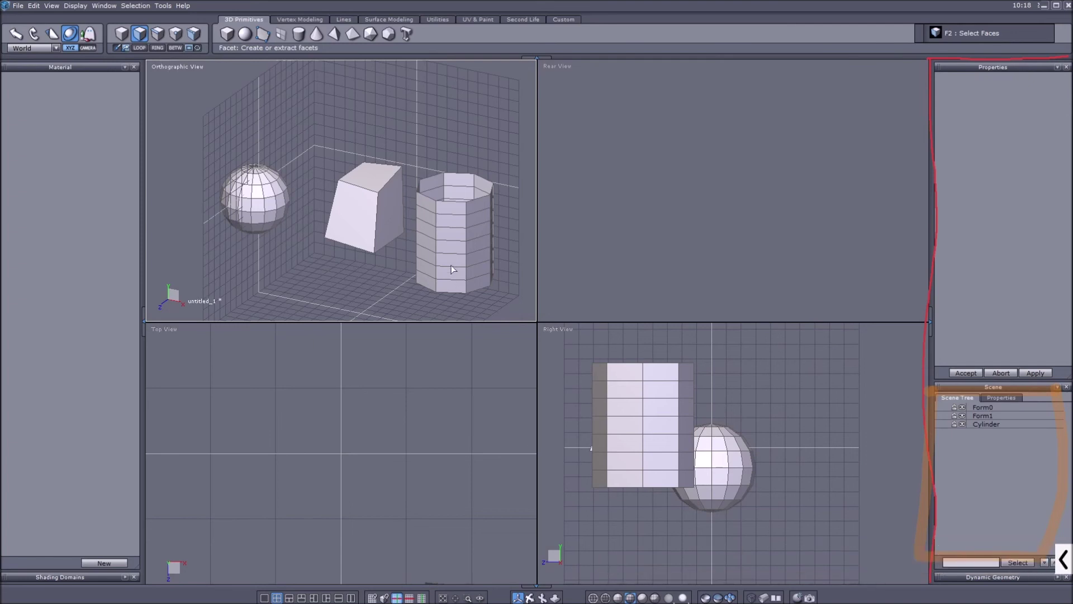
Step: Switch to object selection mode and select the whole cylinder in the orthographic view
{"action": "key", "text": "F1"}
{"action": "left_click", "coordinate": [475, 241]}
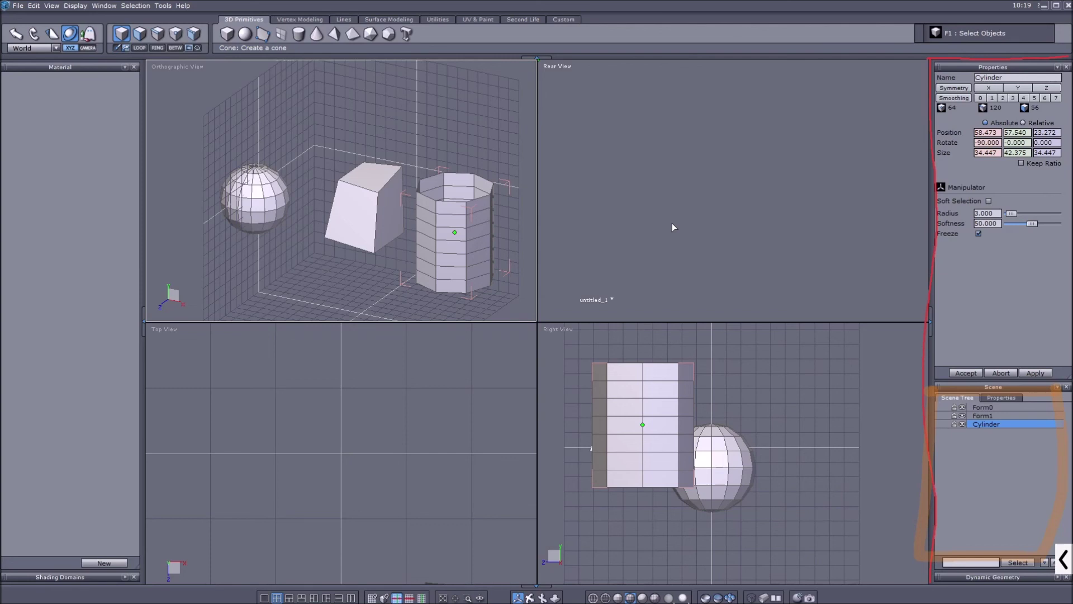
{"action": "mouse_move", "coordinate": [771, 480]}
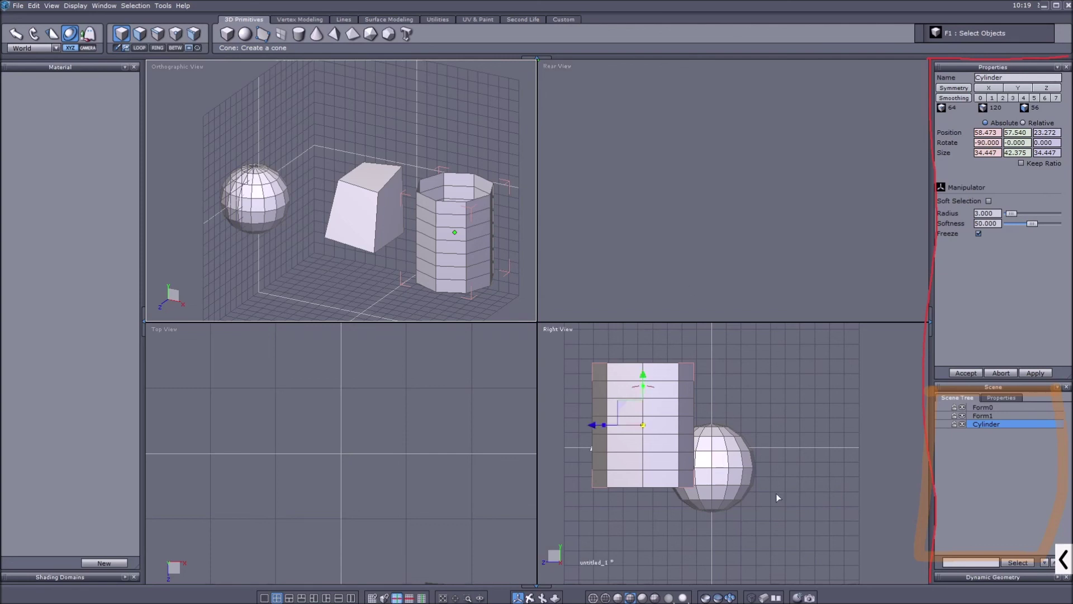
{"action": "mouse_move", "coordinate": [473, 82]}
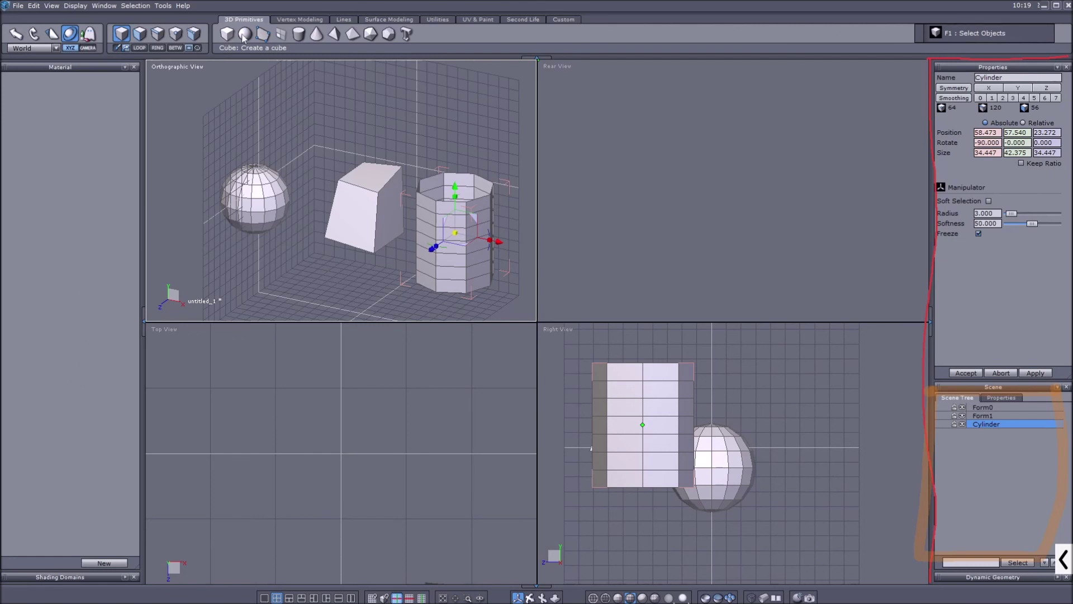
Step: Clear the existing annotations and circle the viewports, Material area, manipulator and selection tools, tool sets and Properties area with the orange highlighter
{"action": "left_click", "coordinate": [1055, 563]}
{"action": "left_click", "coordinate": [1008, 562]}
{"action": "left_click", "coordinate": [758, 559]}
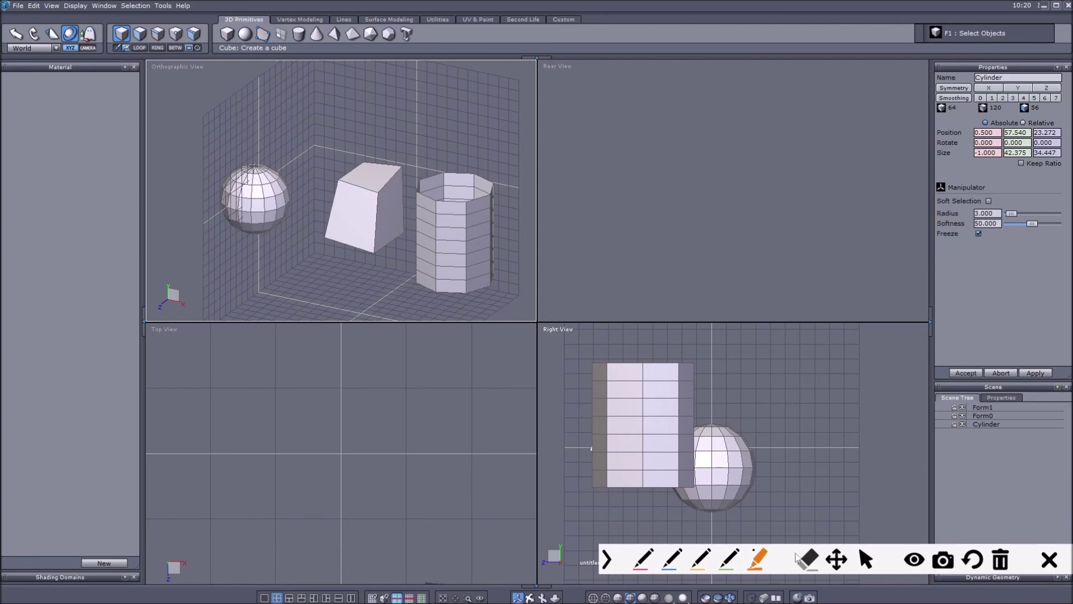
{"action": "left_click", "coordinate": [608, 559]}
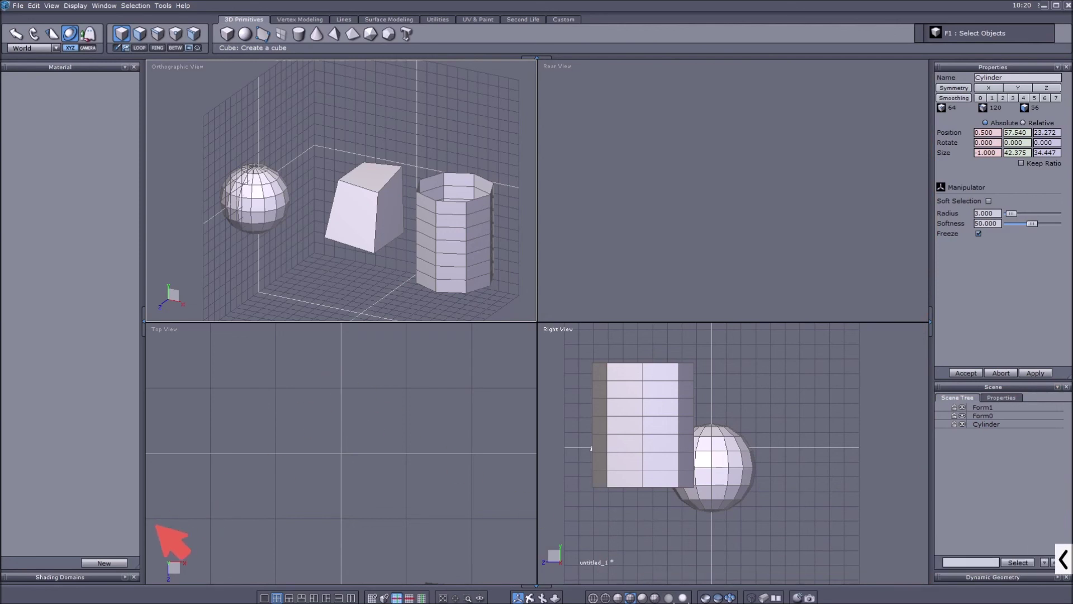
{"action": "mouse_move", "coordinate": [151, 75]}
{"action": "left_mouse_down"}
{"action": "mouse_move", "coordinate": [322, 60]}
{"action": "mouse_move", "coordinate": [819, 312]}
{"action": "mouse_move", "coordinate": [576, 558]}
{"action": "mouse_move", "coordinate": [168, 196]}
{"action": "mouse_move", "coordinate": [302, 70]}
{"action": "left_mouse_up"}
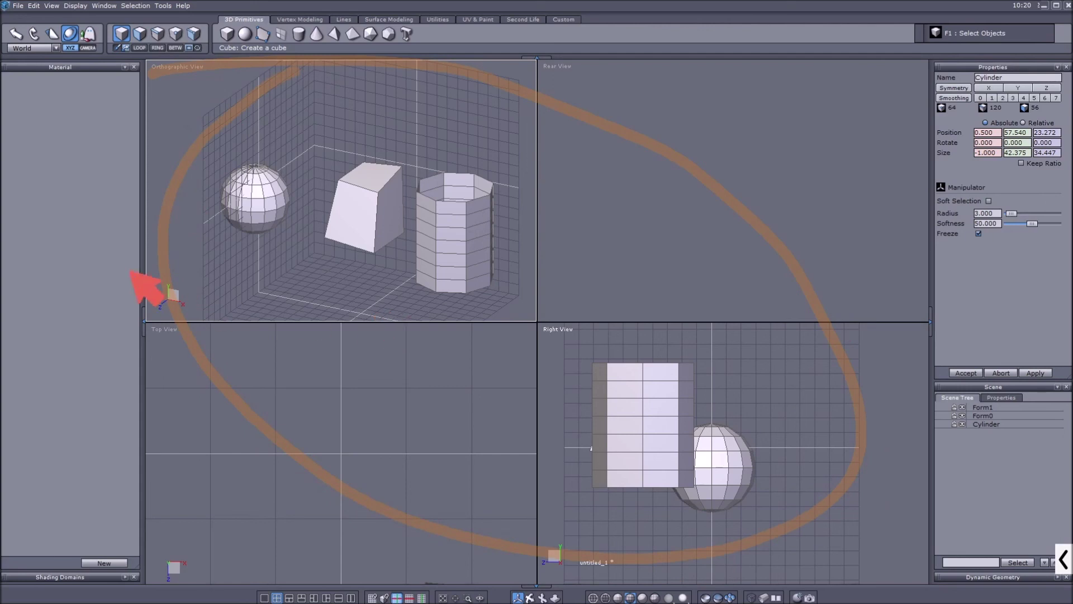
{"action": "mouse_move", "coordinate": [128, 412]}
{"action": "left_mouse_down"}
{"action": "mouse_move", "coordinate": [147, 144]}
{"action": "mouse_move", "coordinate": [22, 464]}
{"action": "mouse_move", "coordinate": [137, 391]}
{"action": "left_mouse_up"}
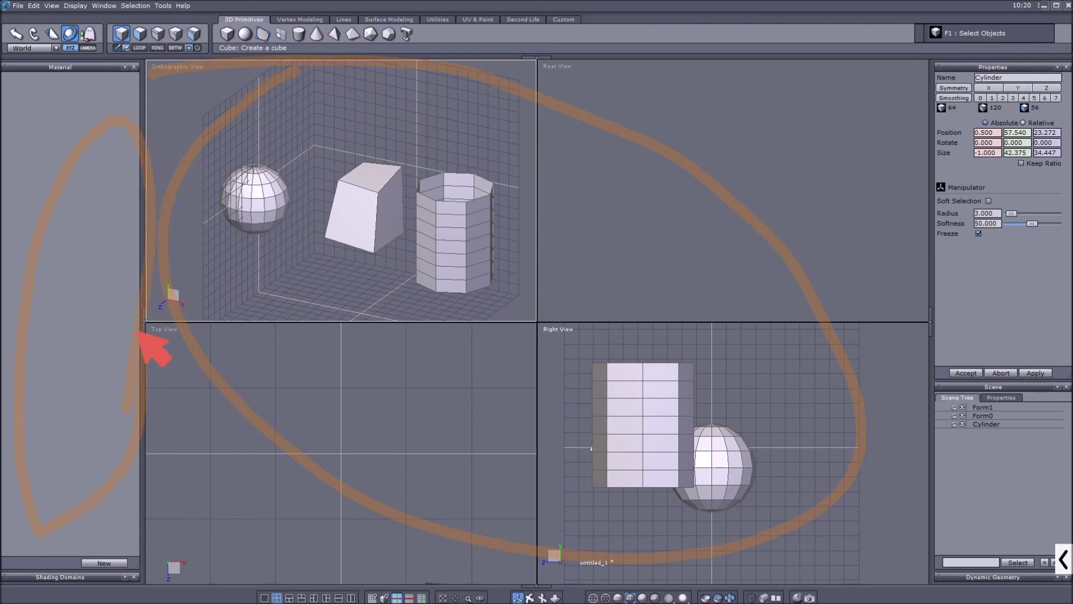
{"action": "mouse_move", "coordinate": [27, 67]}
{"action": "left_mouse_down"}
{"action": "mouse_move", "coordinate": [221, 60]}
{"action": "mouse_move", "coordinate": [161, 5]}
{"action": "mouse_move", "coordinate": [58, 3]}
{"action": "mouse_move", "coordinate": [8, 30]}
{"action": "mouse_move", "coordinate": [28, 68]}
{"action": "left_mouse_up"}
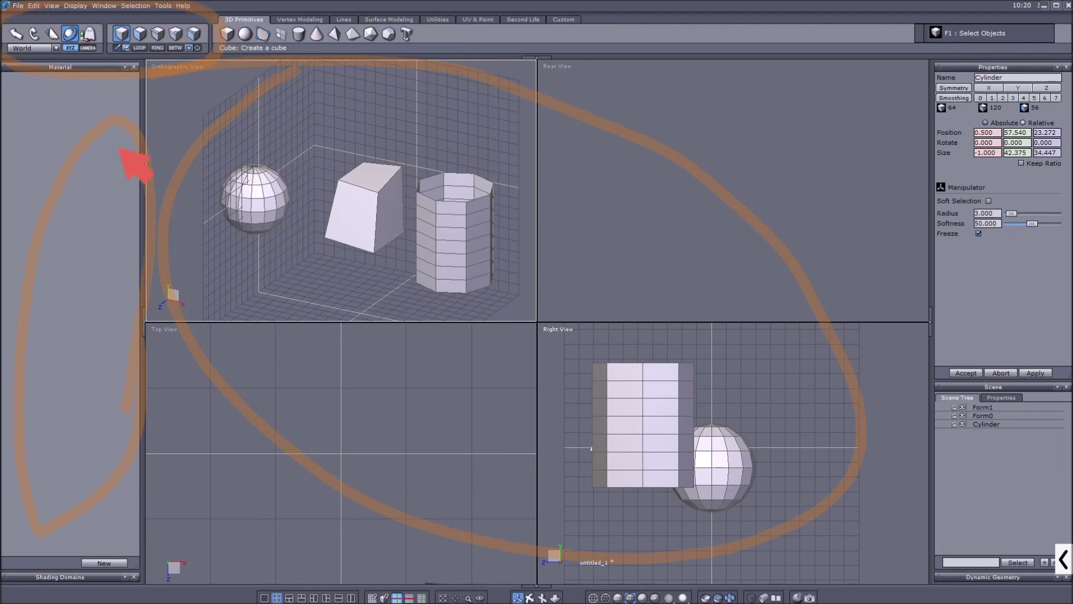
{"action": "mouse_move", "coordinate": [218, 16]}
{"action": "left_mouse_down"}
{"action": "mouse_move", "coordinate": [594, 12]}
{"action": "mouse_move", "coordinate": [713, 79]}
{"action": "mouse_move", "coordinate": [280, 79]}
{"action": "mouse_move", "coordinate": [225, 5]}
{"action": "left_mouse_up"}
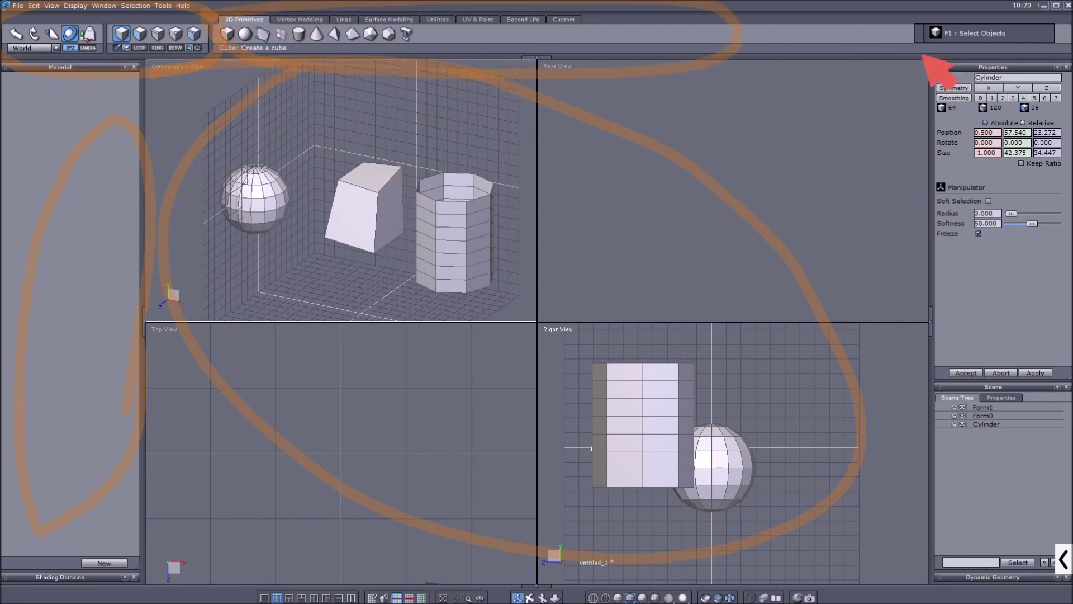
{"action": "mouse_move", "coordinate": [1001, 54]}
{"action": "left_mouse_down"}
{"action": "mouse_move", "coordinate": [906, 192]}
{"action": "mouse_move", "coordinate": [934, 479]}
{"action": "mouse_move", "coordinate": [950, 500]}
{"action": "left_mouse_up"}
{"action": "mouse_move", "coordinate": [1069, 481]}
{"action": "left_mouse_down"}
{"action": "mouse_move", "coordinate": [1068, 252]}
{"action": "mouse_move", "coordinate": [1012, 47]}
{"action": "left_mouse_up"}
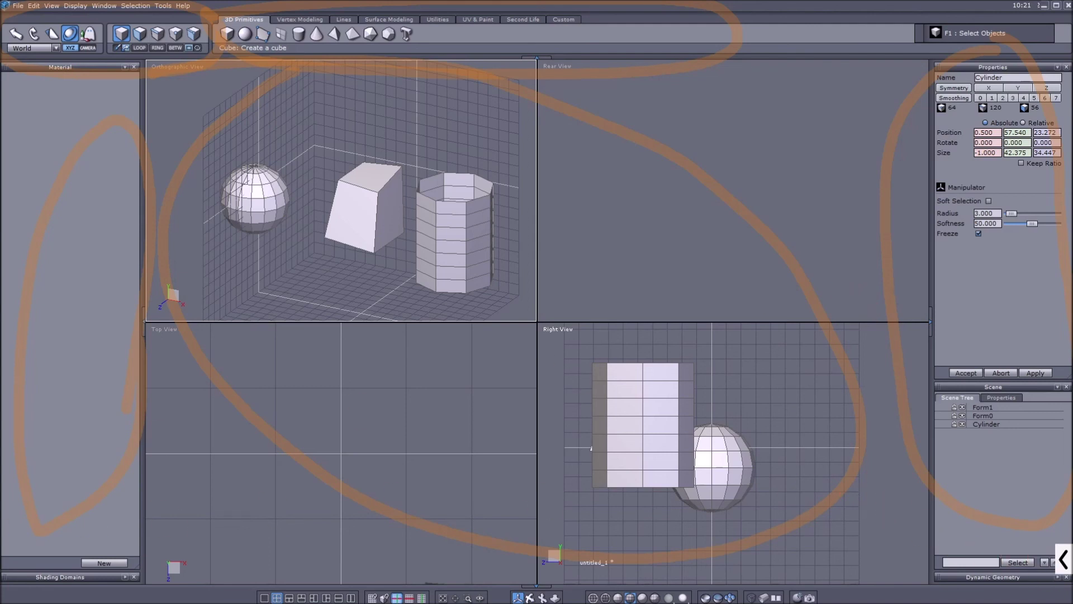
Step: Return from the highlighter to the normal pointer and reselect the cylinder as an object
{"action": "left_click", "coordinate": [1063, 559]}
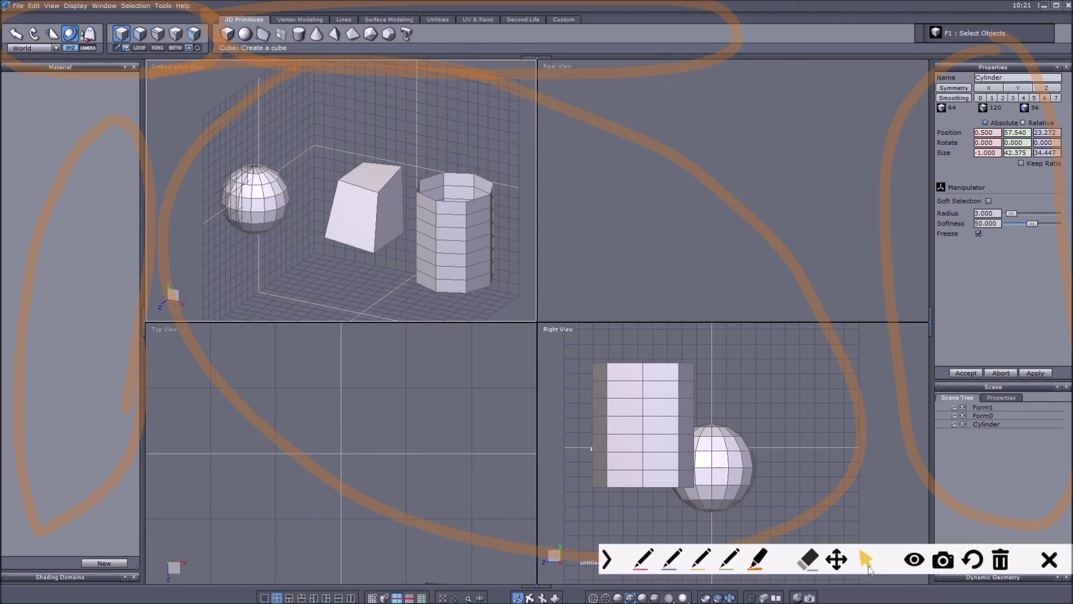
{"action": "left_click", "coordinate": [606, 559]}
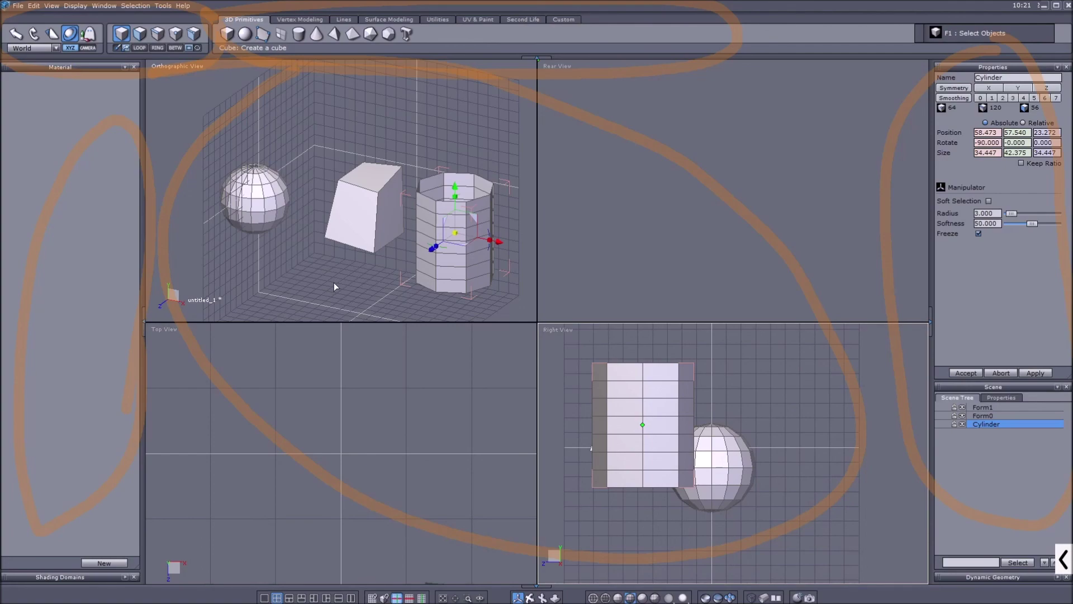
{"action": "left_click", "coordinate": [234, 346]}
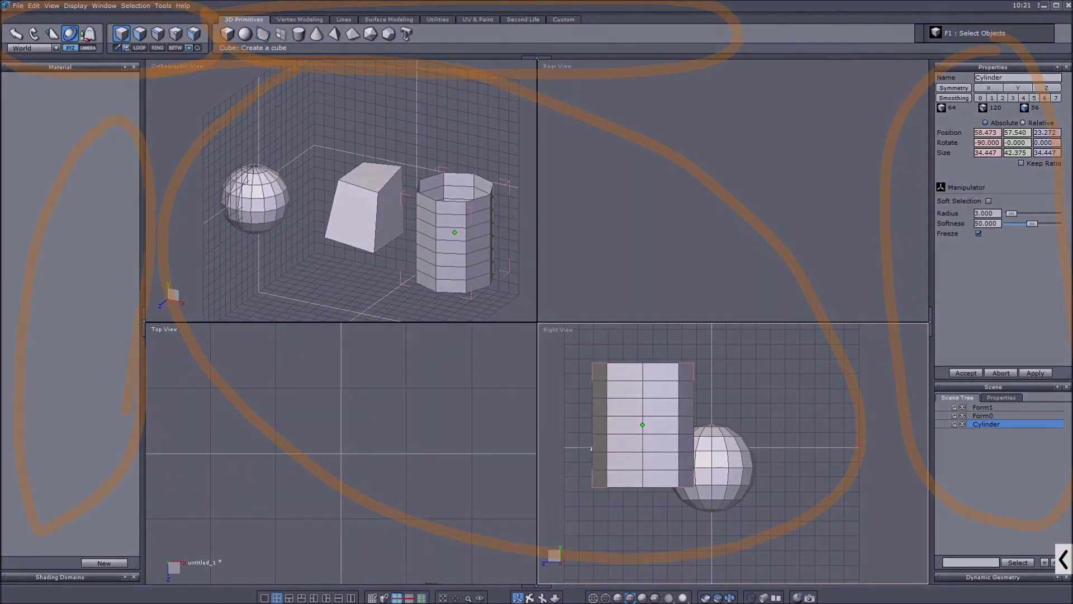